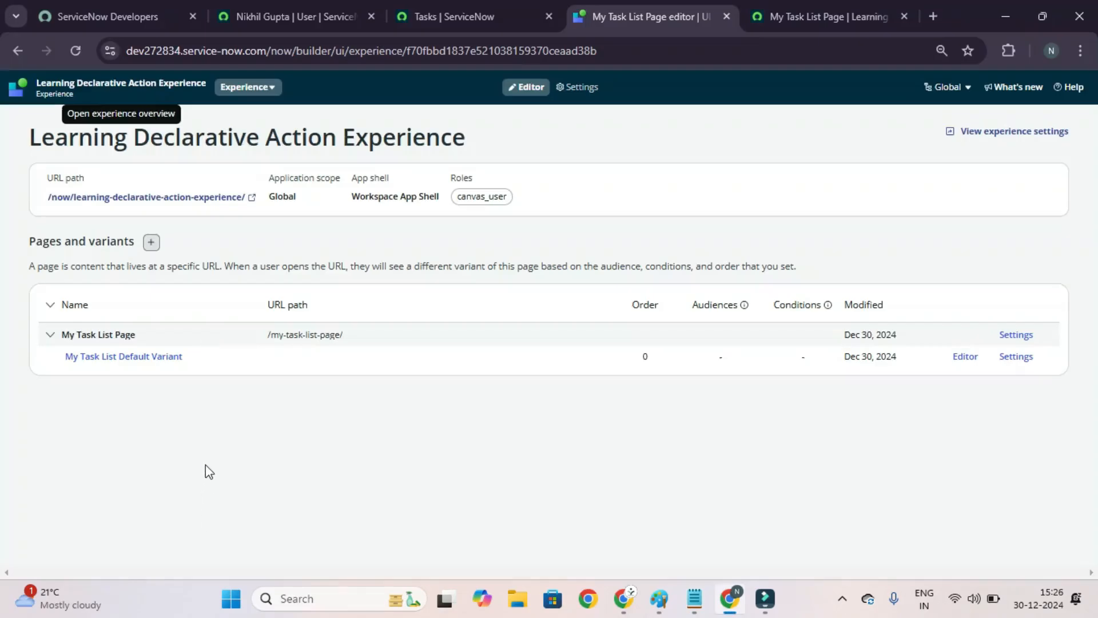
Open My Task List Default Variant for editing and add a List component to the body with the None preset for manual configuration
left_click(204, 464)
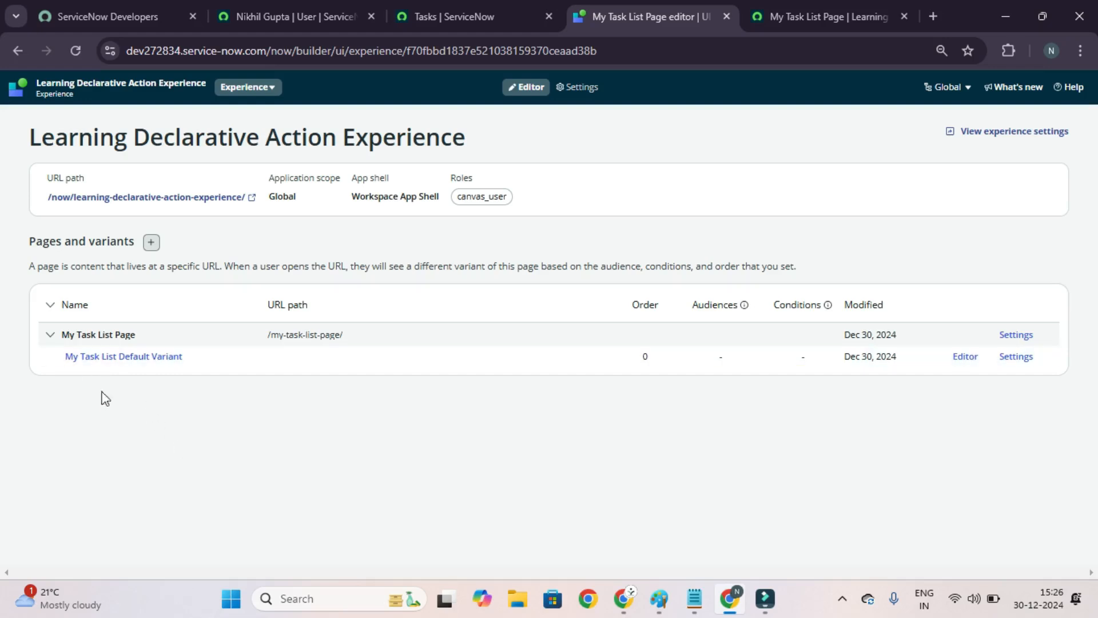
left_click(99, 359)
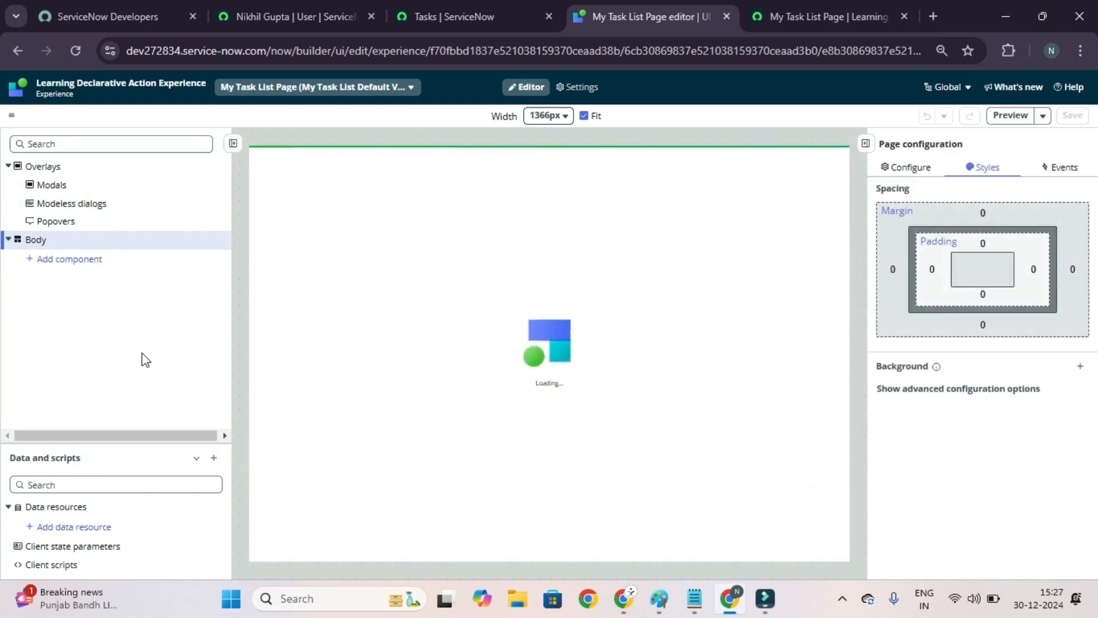
left_click(60, 263)
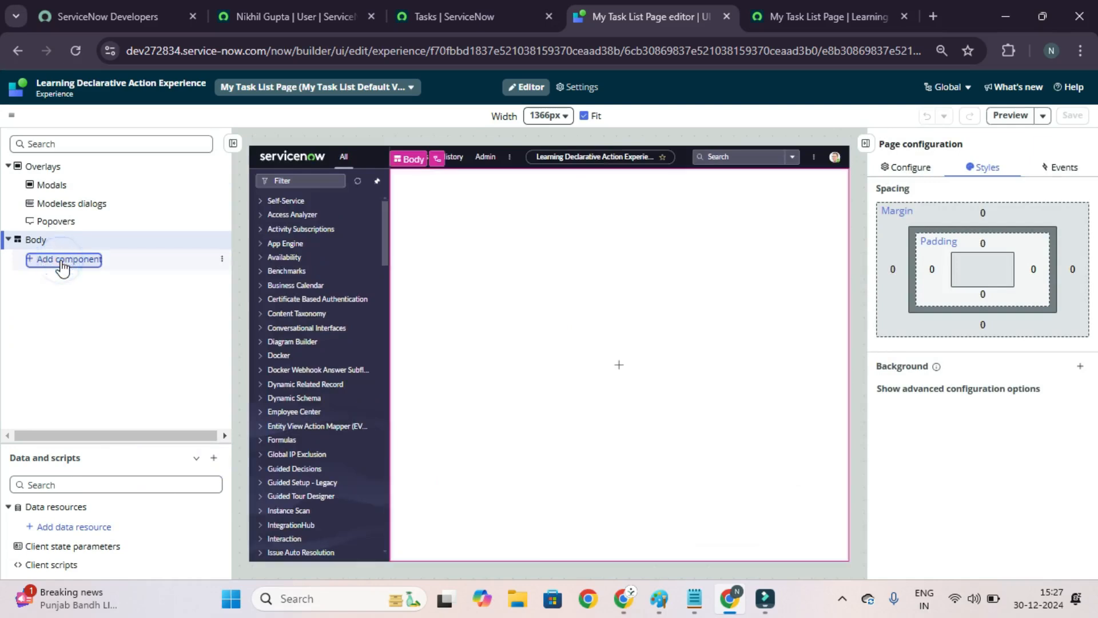
type("list")
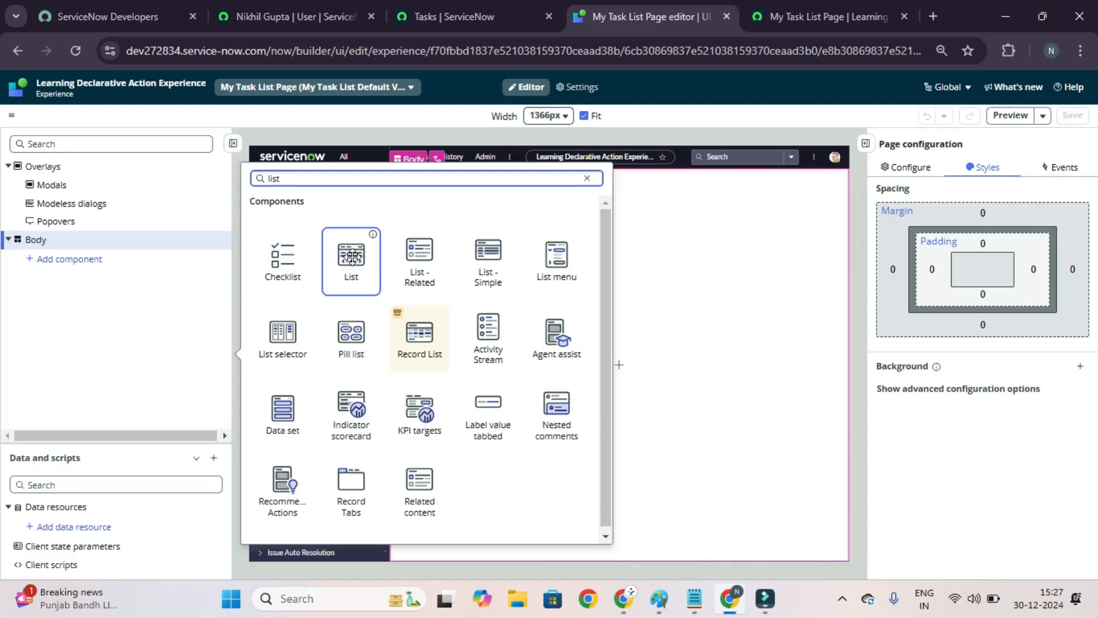
left_click(351, 257)
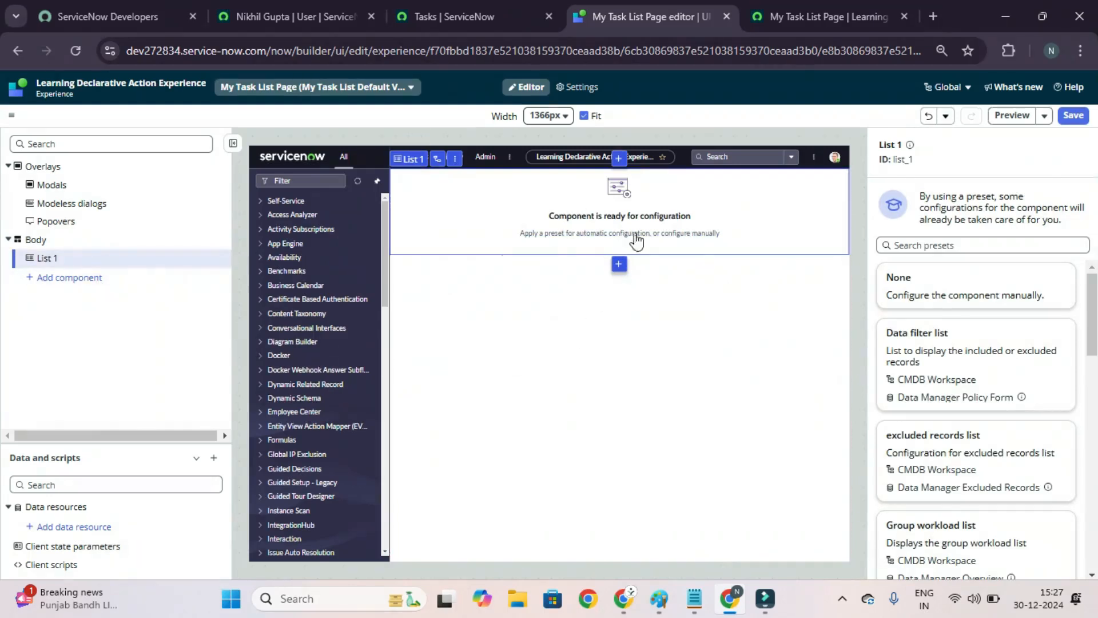
left_click(943, 287)
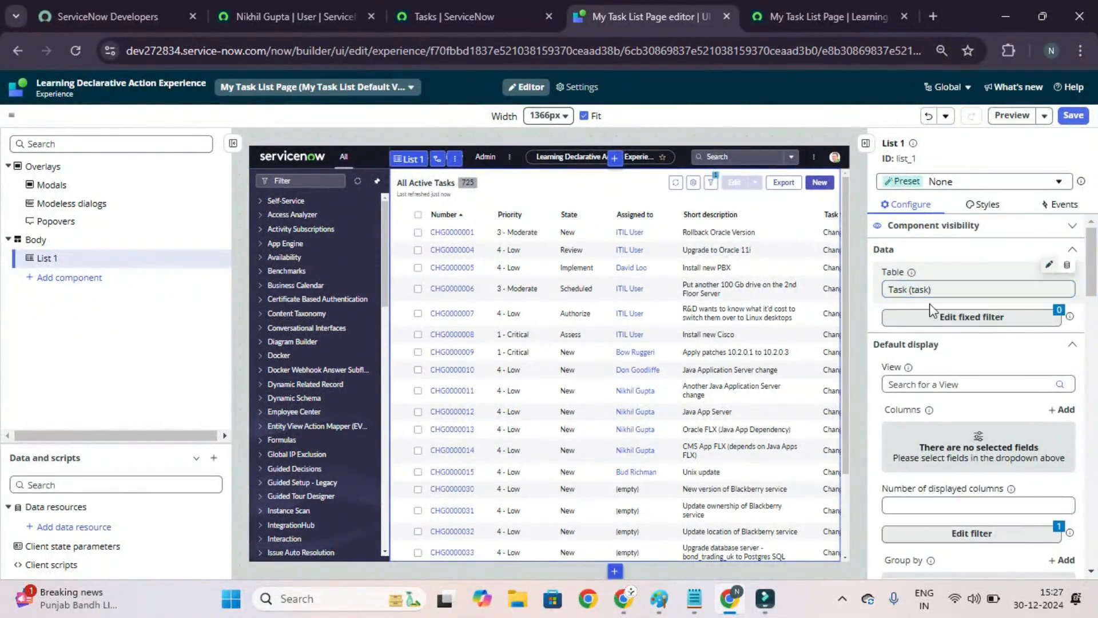
Open the list's filter and add an "and" condition on the Assigned to field
scroll(930, 309, "down", 4)
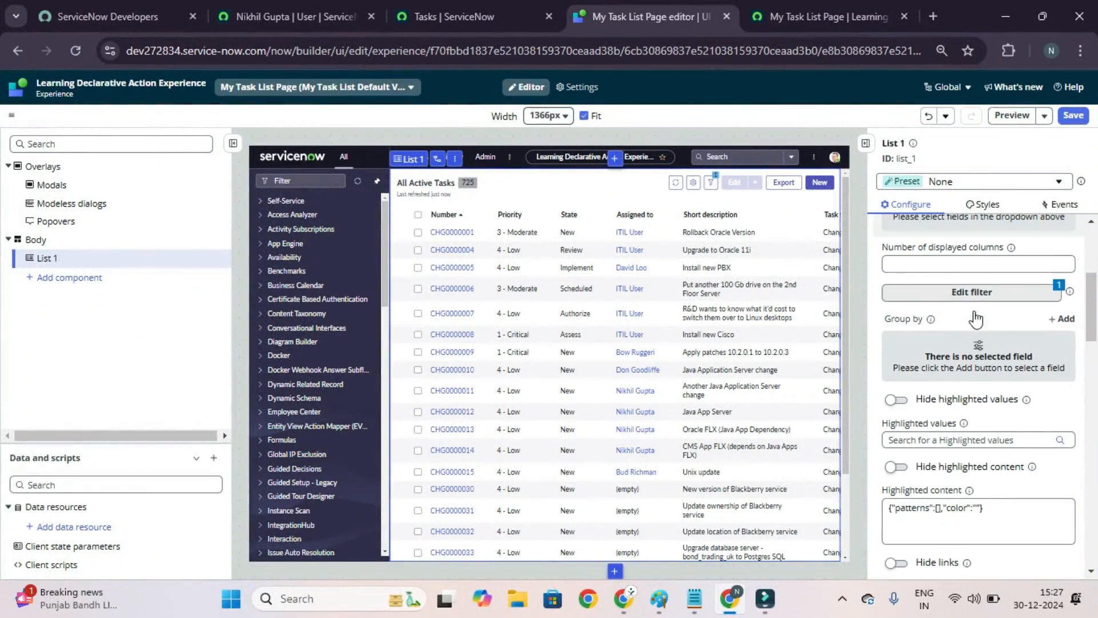
left_click(973, 299)
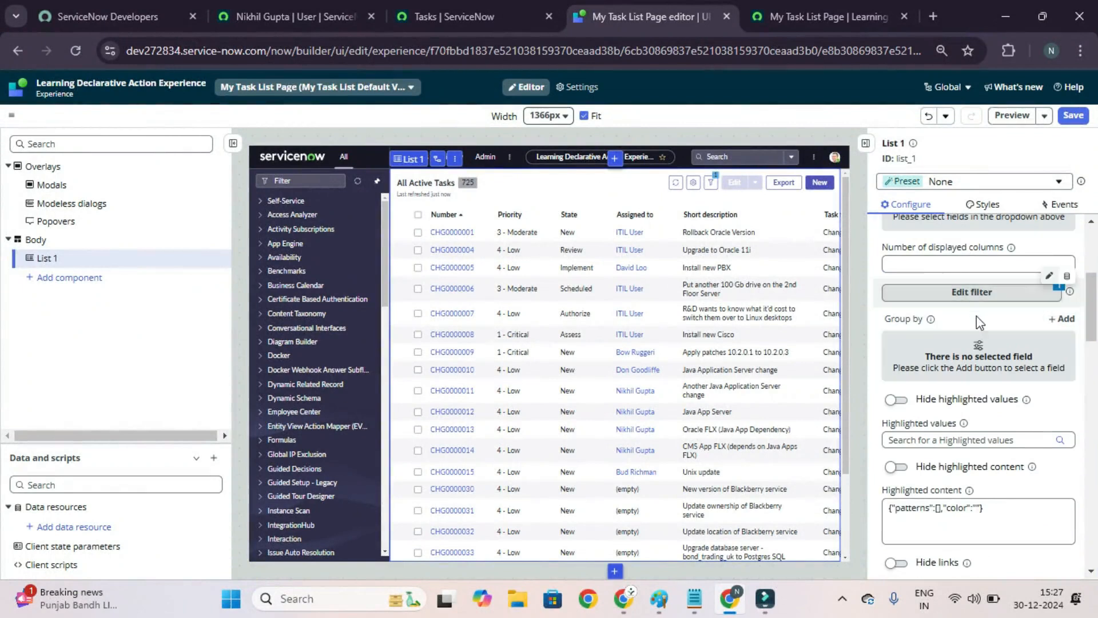
left_click(970, 296)
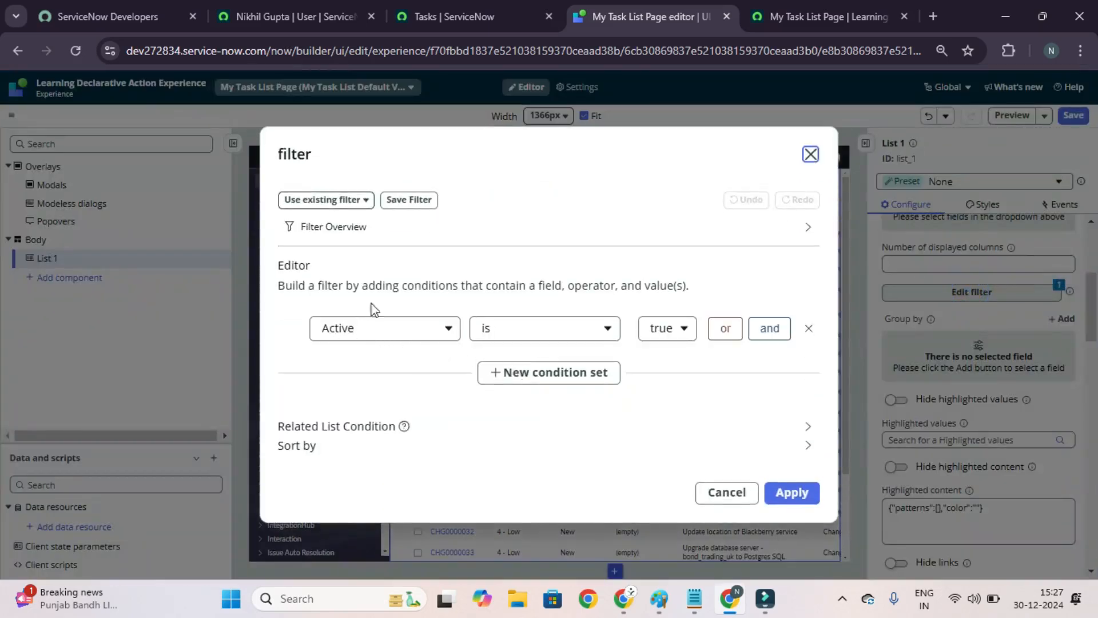
left_click(766, 329)
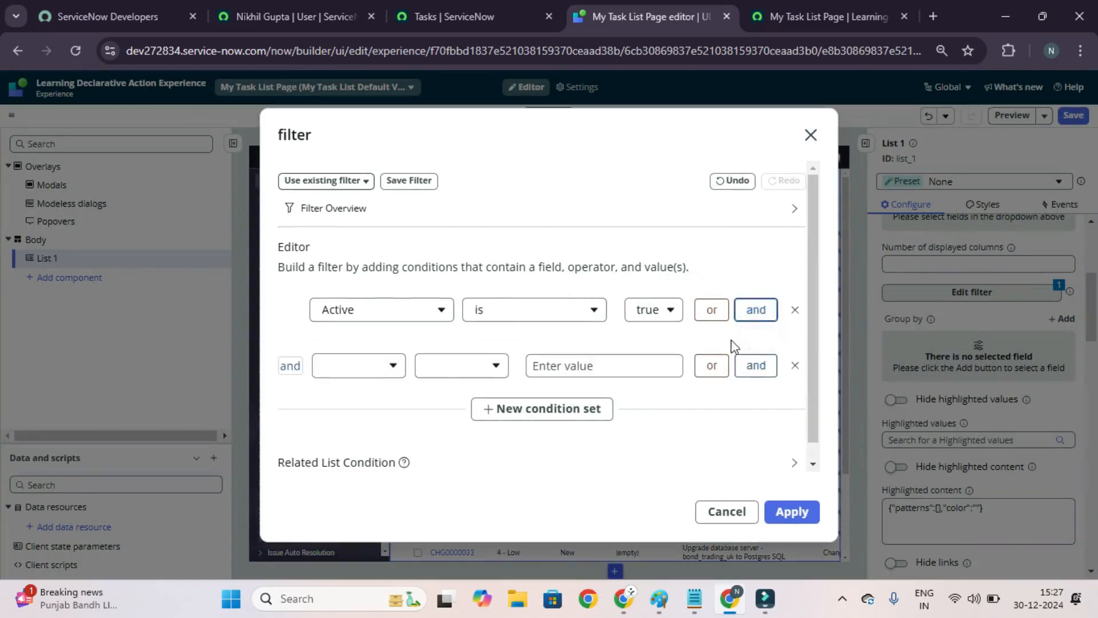
left_click(353, 371)
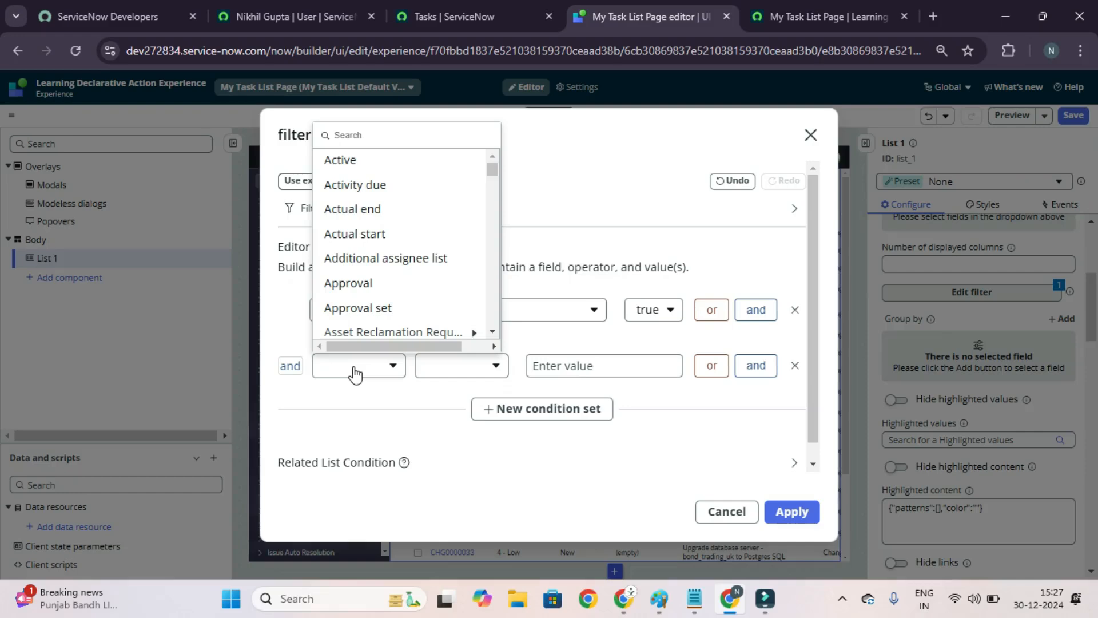
type("ass")
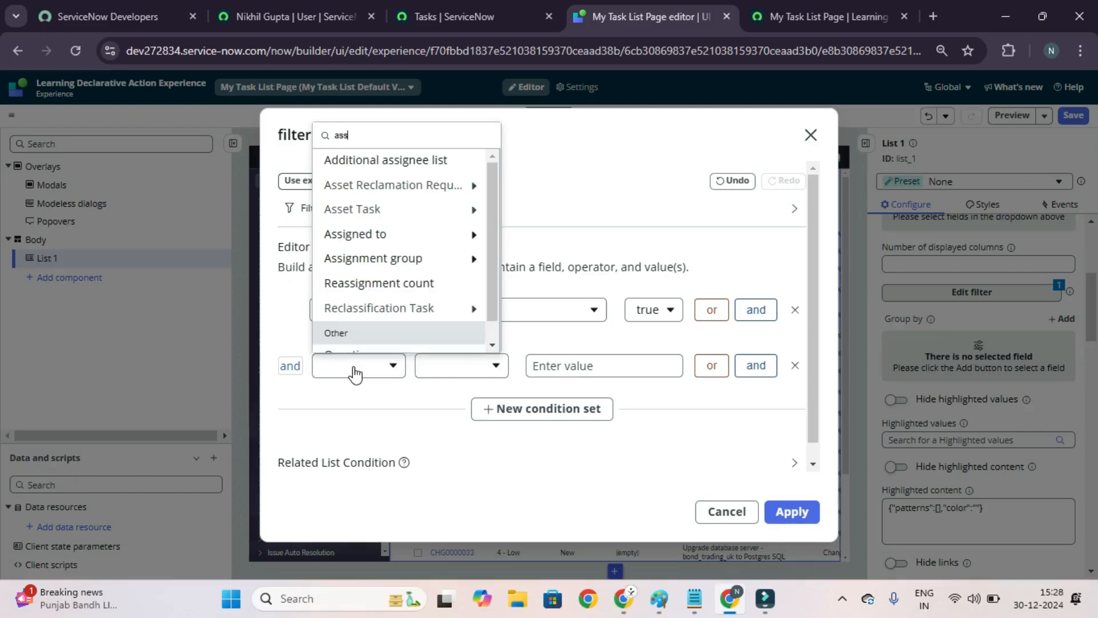
left_click(376, 234)
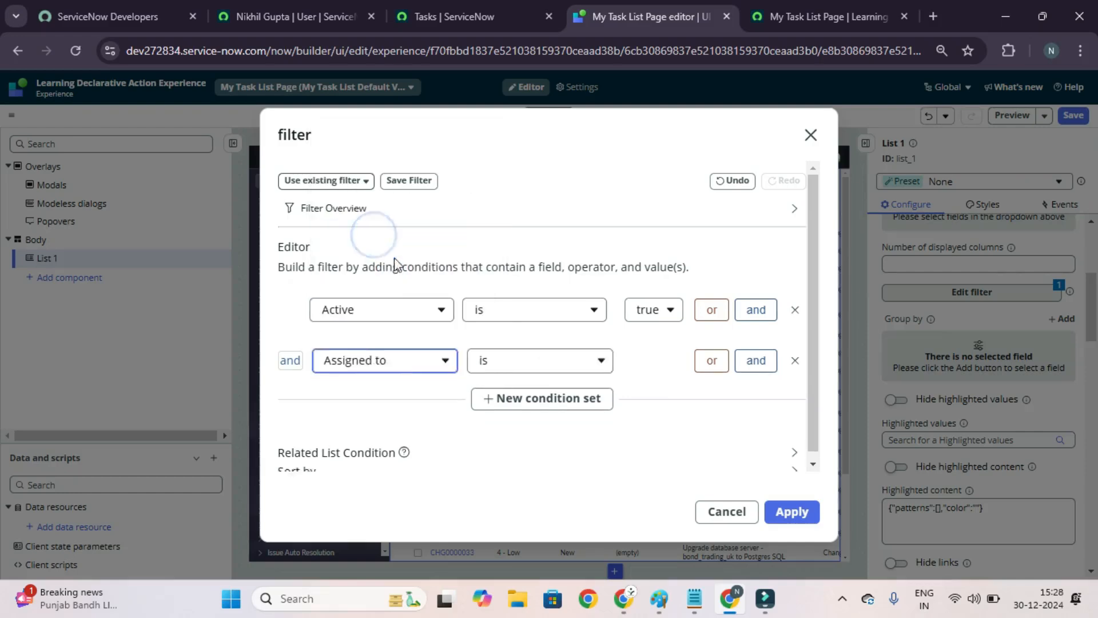
Set the Assigned to condition to is (dynamic) Me and apply the filter
left_click(482, 371)
left_click(482, 371)
scroll(475, 286, "down", 4)
left_click(475, 343)
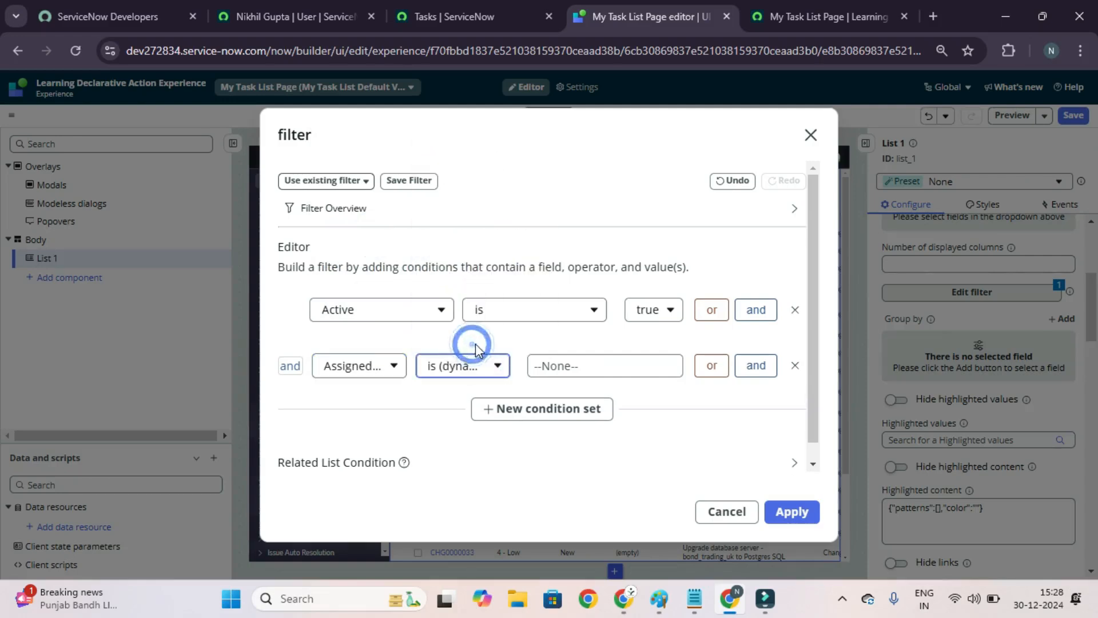
left_click(596, 370)
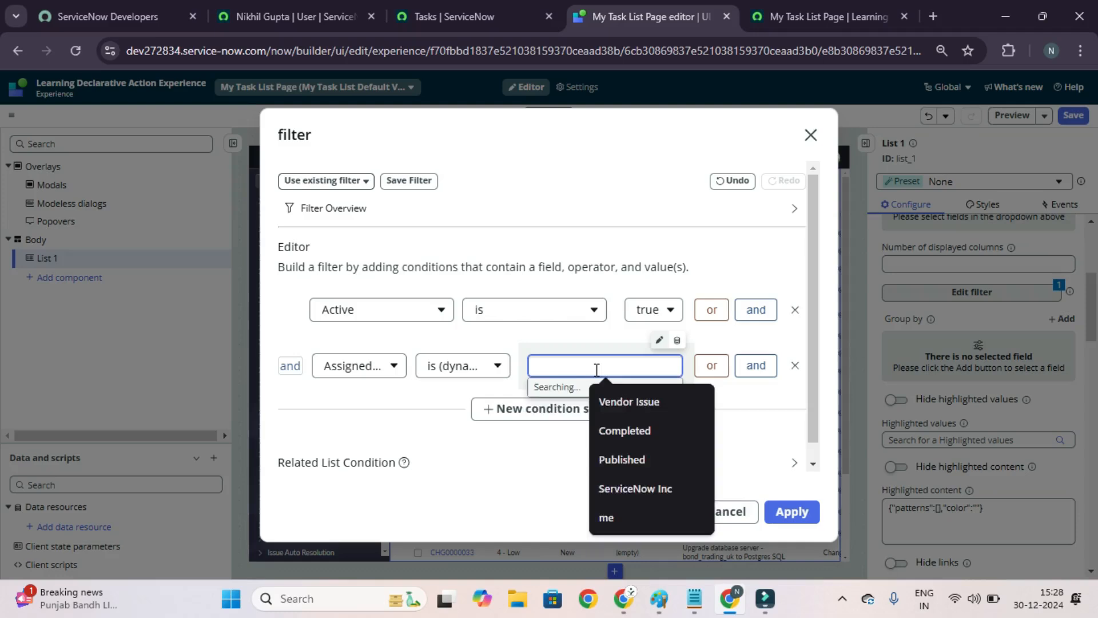
type("me")
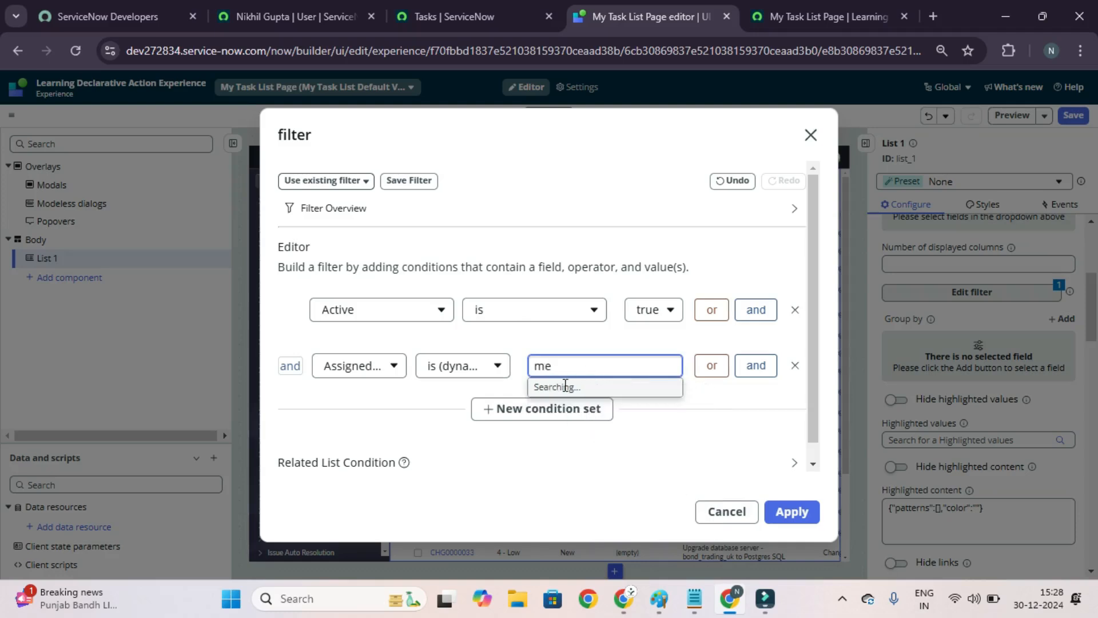
left_click(544, 408)
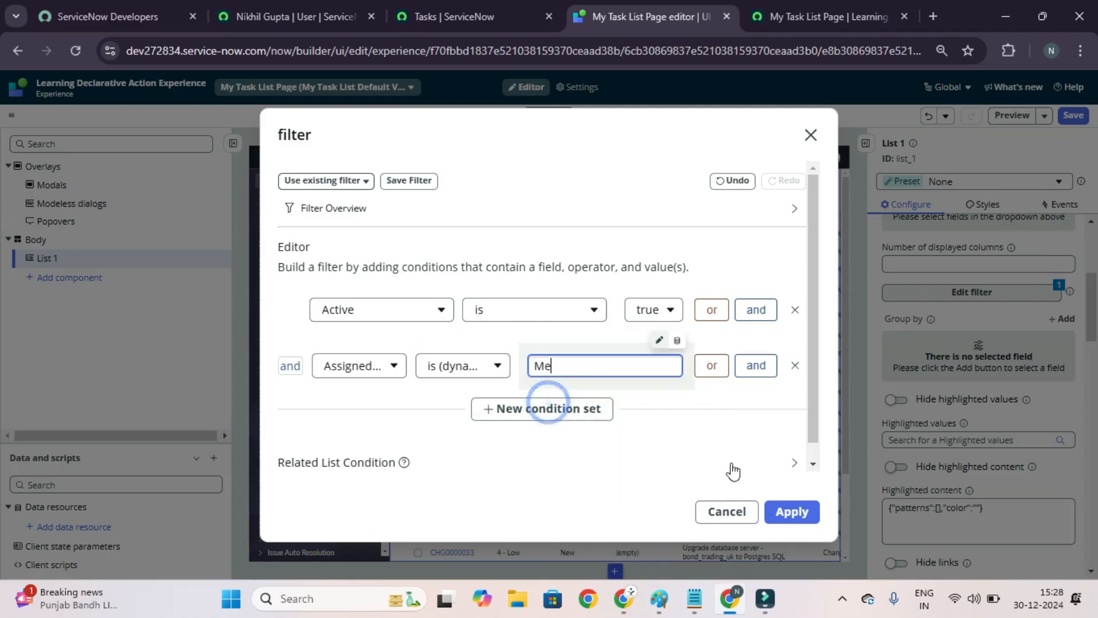
left_click(781, 513)
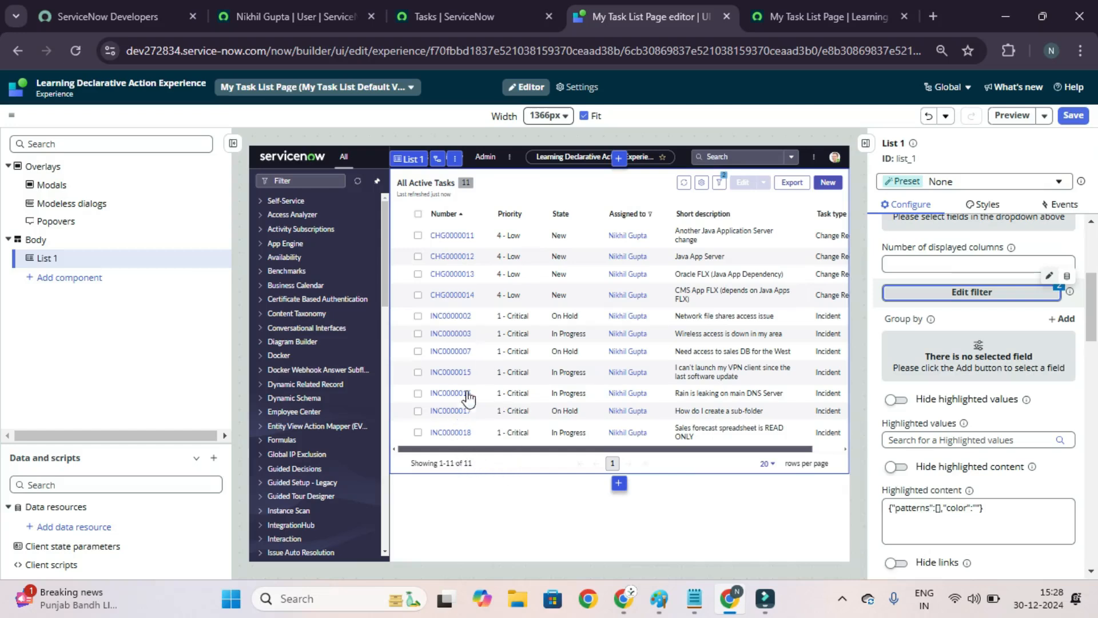
Save the page variant and switch to the live My Task List page of the Learning Declarative Action Experience
left_click(548, 457)
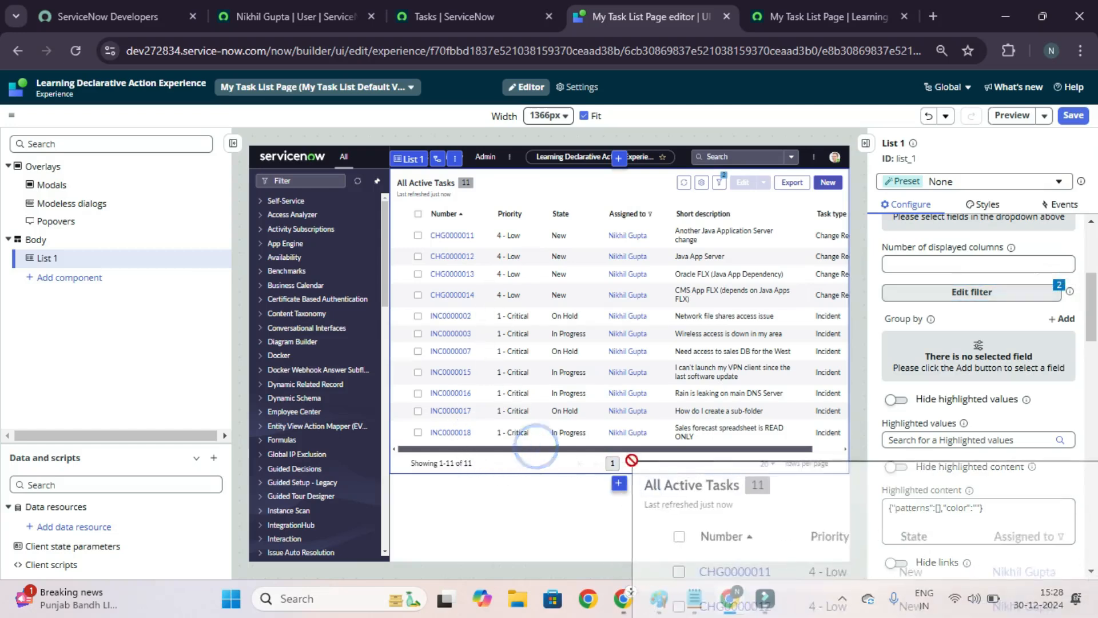
left_click(1072, 117)
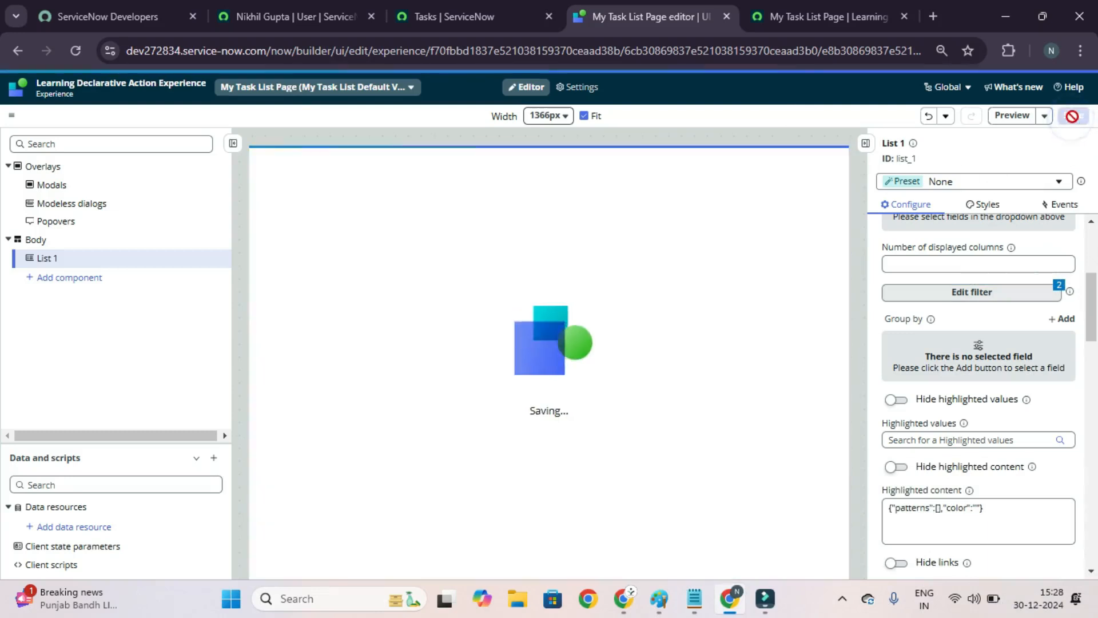
left_click(823, 16)
left_click(633, 22)
left_click(818, 16)
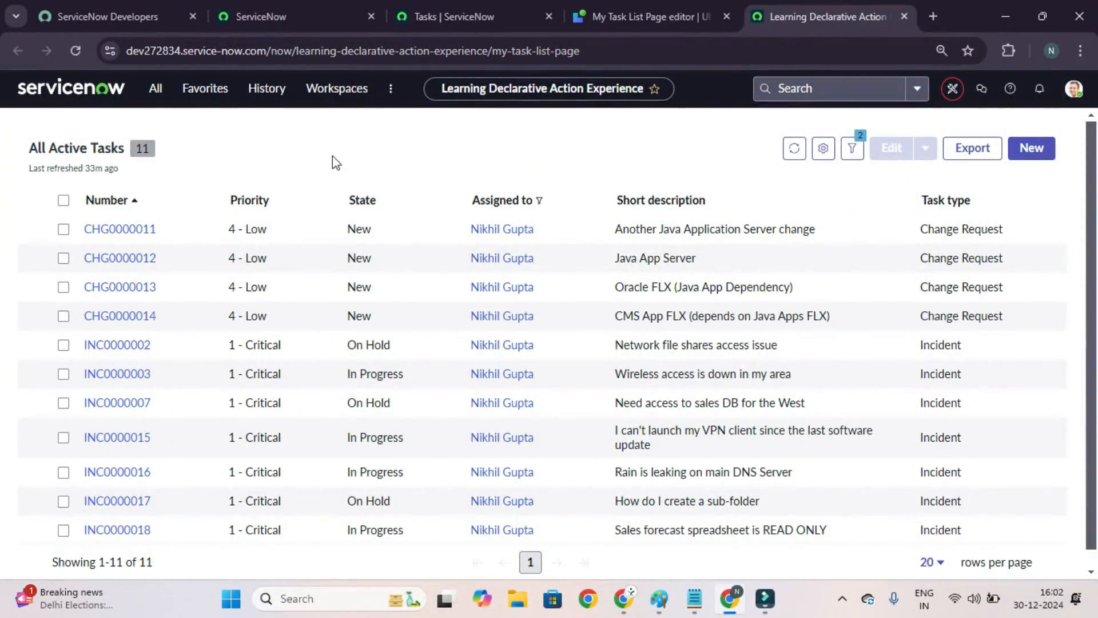
Switch to the ServiceNow home page and show the Now Experience Framework modules in the favorites
left_click(289, 12)
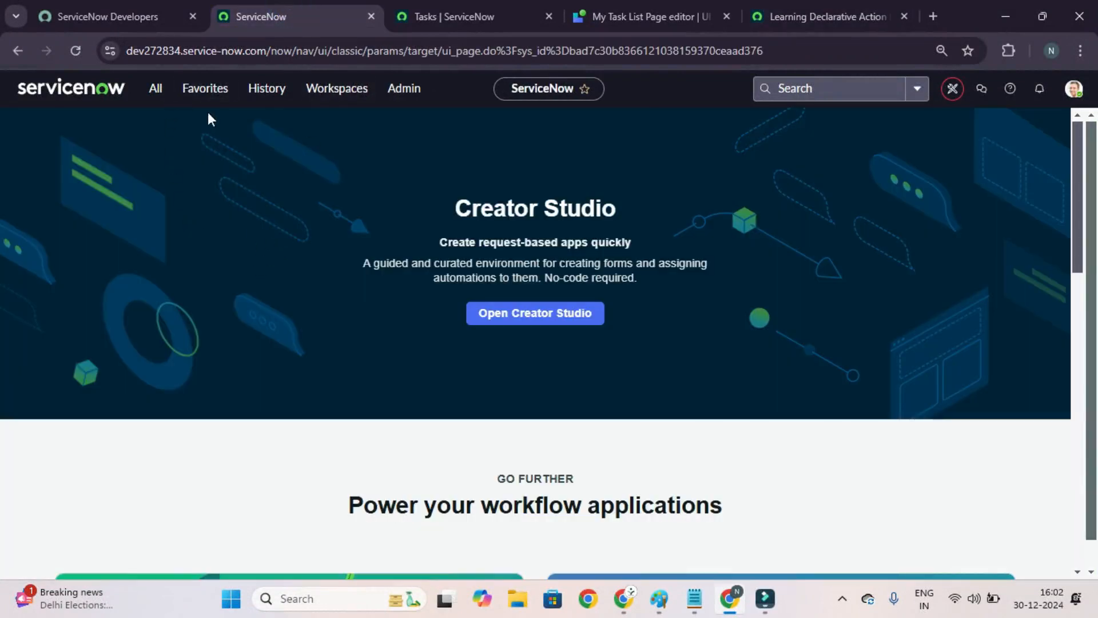
left_click(193, 93)
left_click(299, 131)
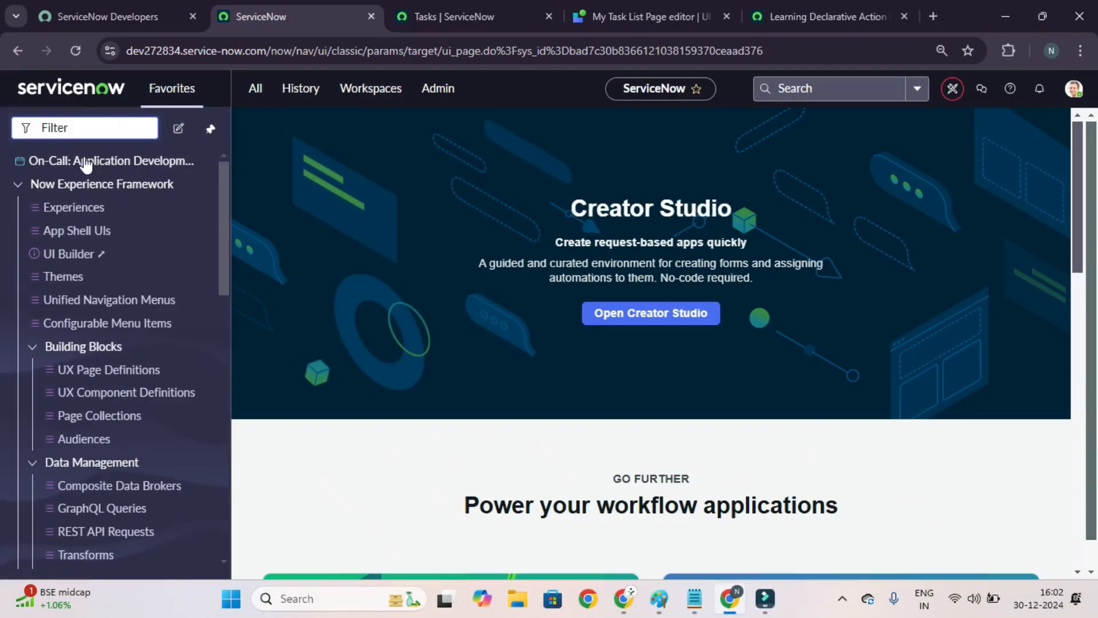
left_click(17, 184)
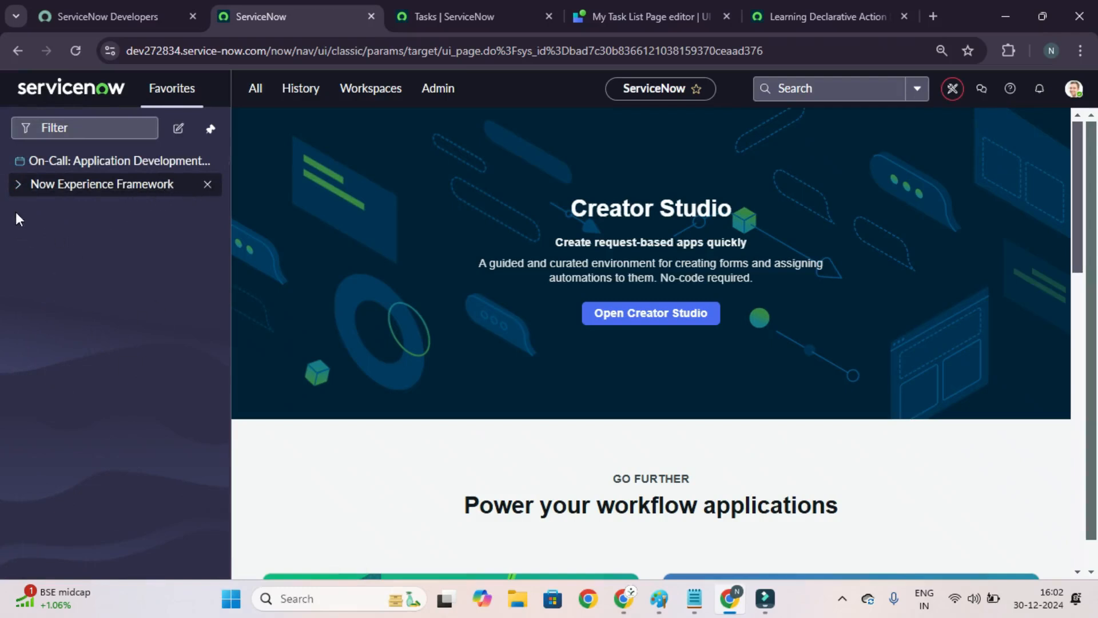
left_click(17, 189)
Look through the Now Experience Framework modules and open Action Configs under Declarative Actions
scroll(86, 318, "down", 4)
scroll(82, 283, "up", 4)
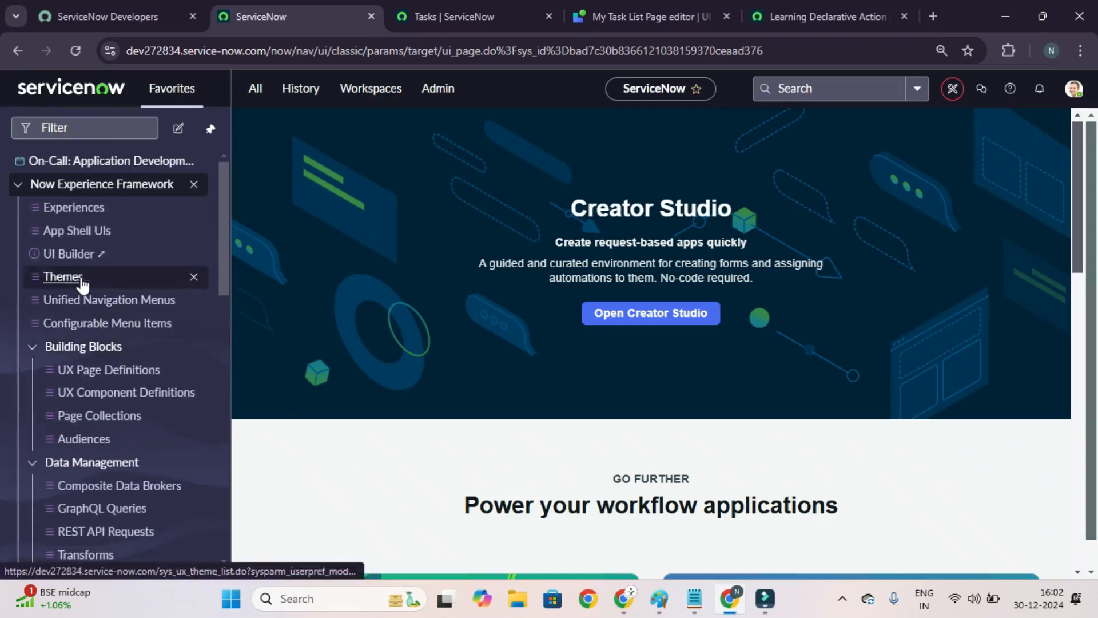
scroll(108, 321, "down", 4)
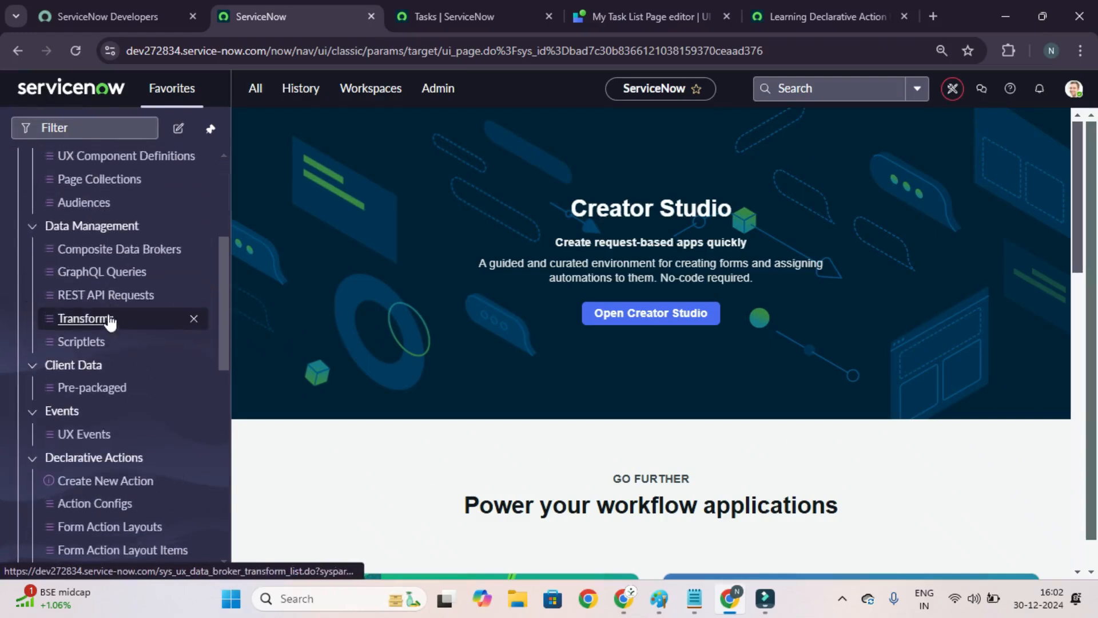
scroll(112, 277, "up", 4)
scroll(115, 279, "down", 3)
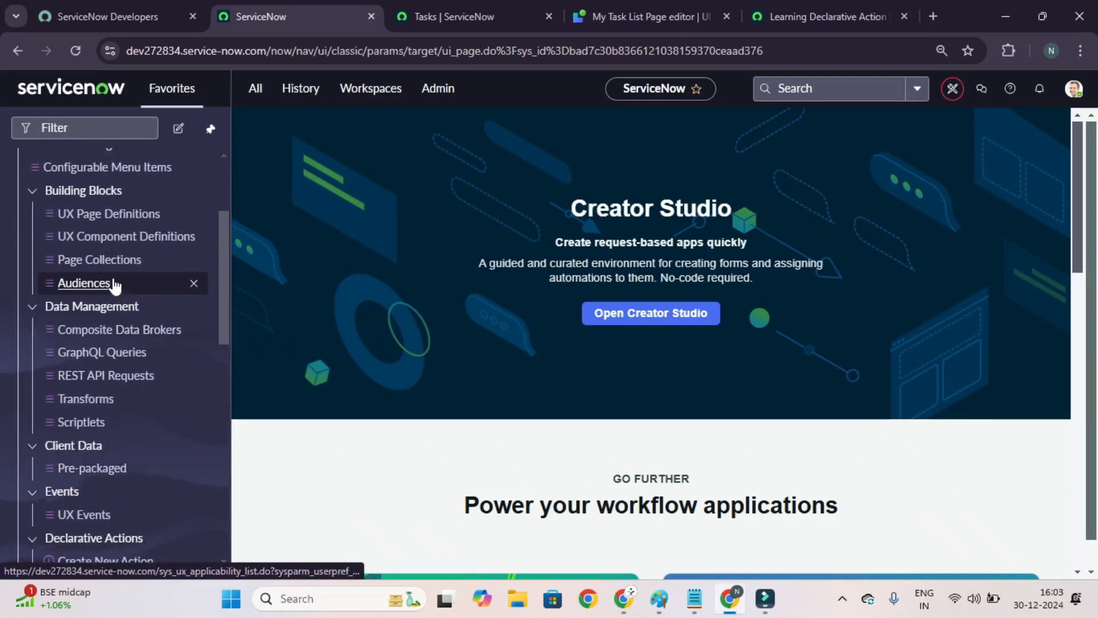
scroll(117, 257, "up", 3)
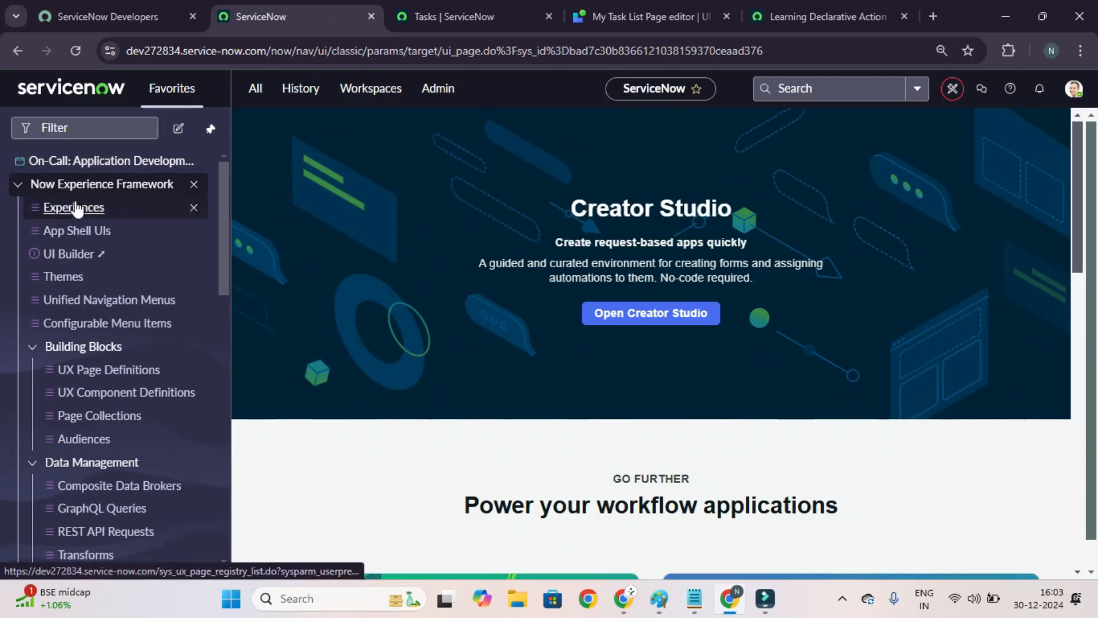
scroll(117, 364, "down", 4)
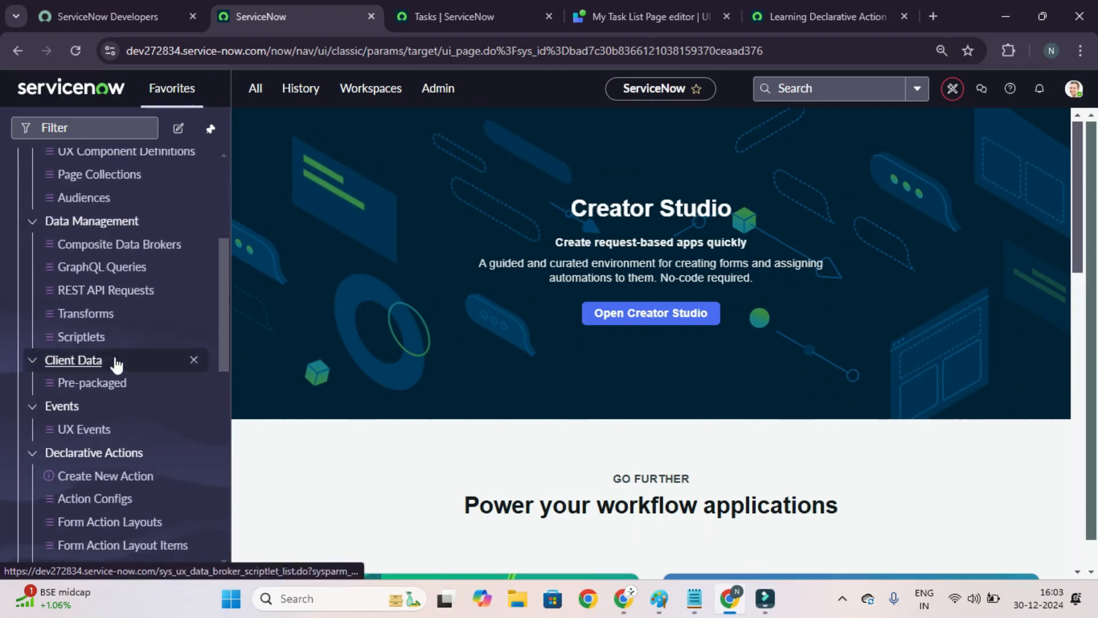
scroll(93, 325, "down", 3)
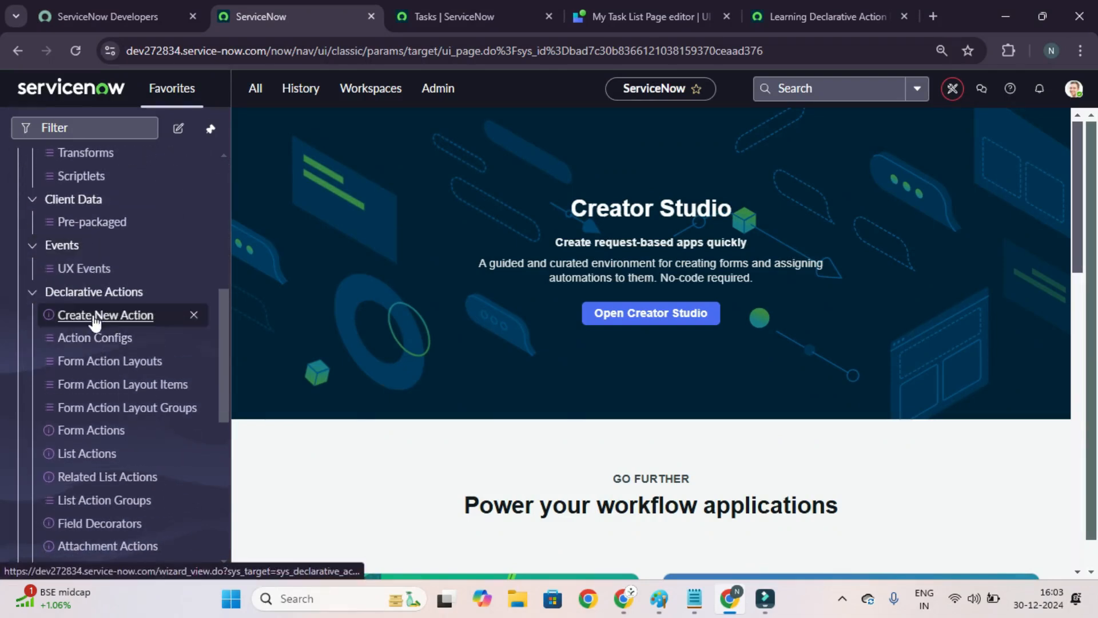
scroll(94, 319, "down", 2)
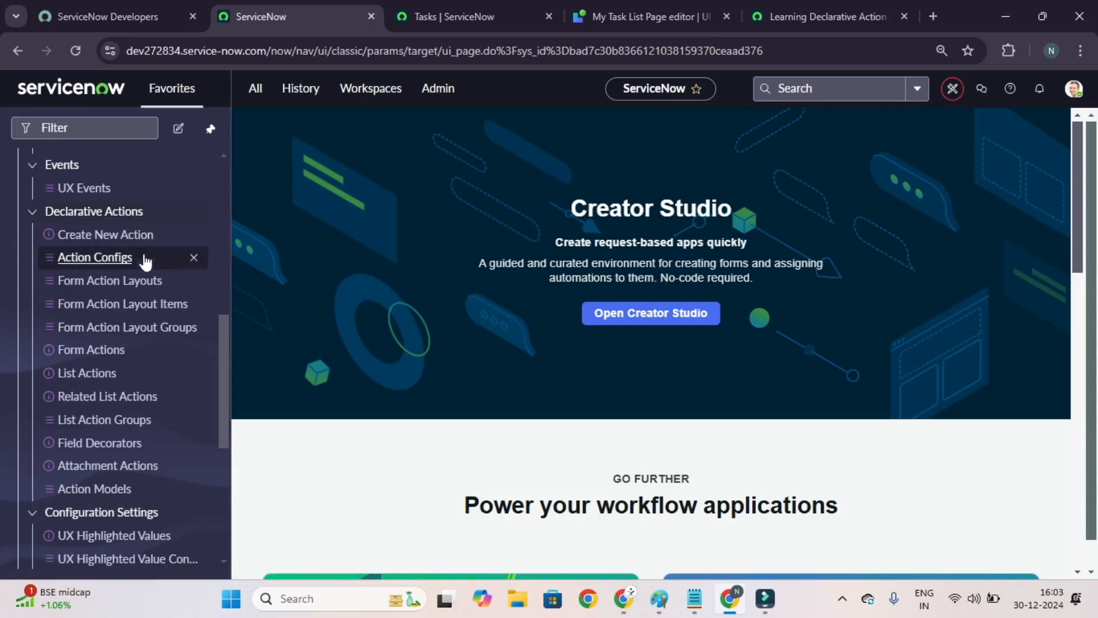
left_click(89, 268)
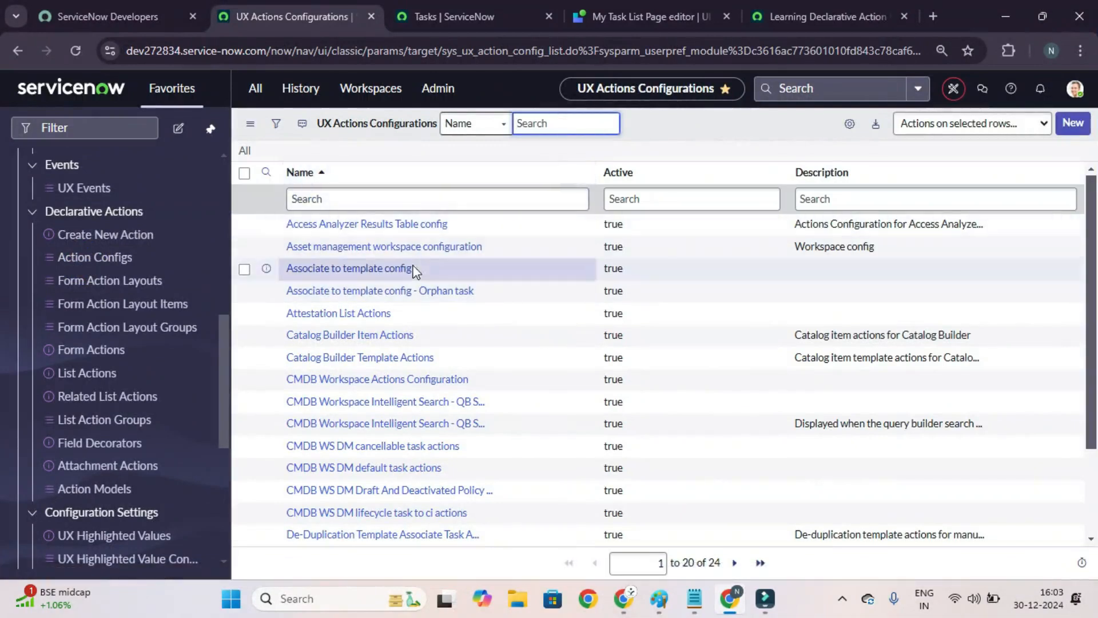
Create a UX Actions Configuration record named Learning Declarative Action Config and save it while staying on the form
left_click(1073, 124)
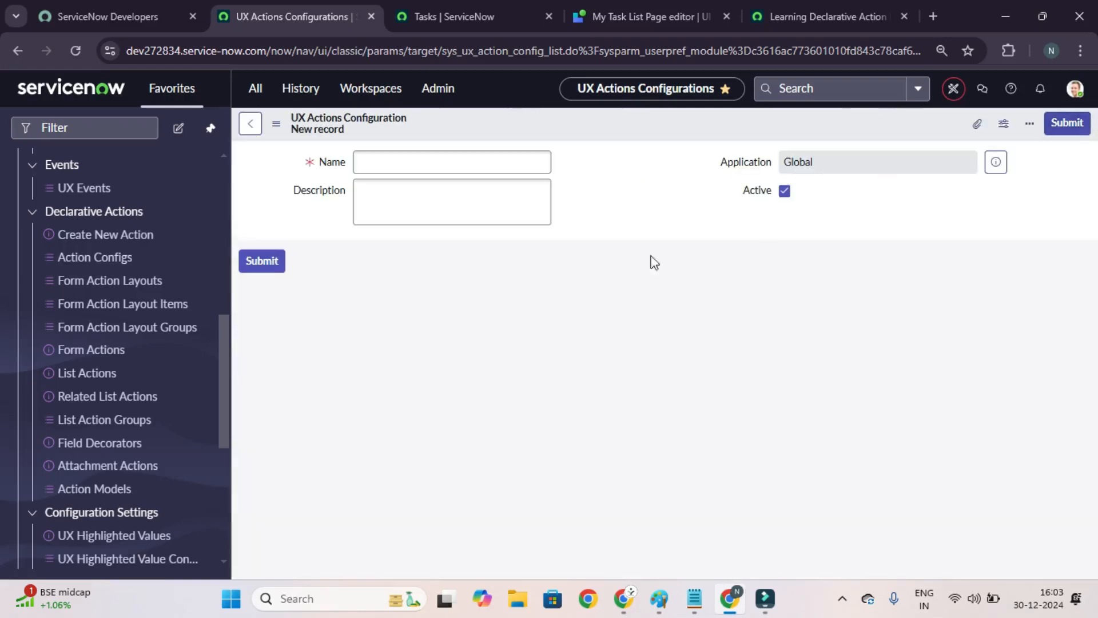
left_click(394, 158)
type("Lear")
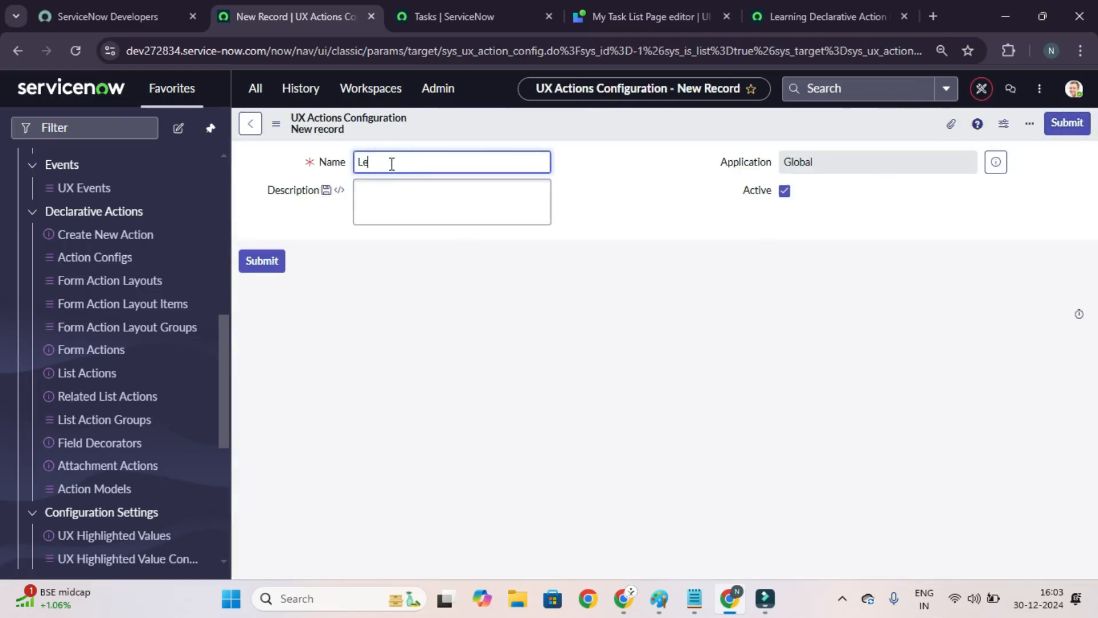
type("ning Decla")
type("rative")
type(" Action Co")
type("nfih")
type("g")
left_click(632, 196)
right_click(584, 124)
left_click(606, 132)
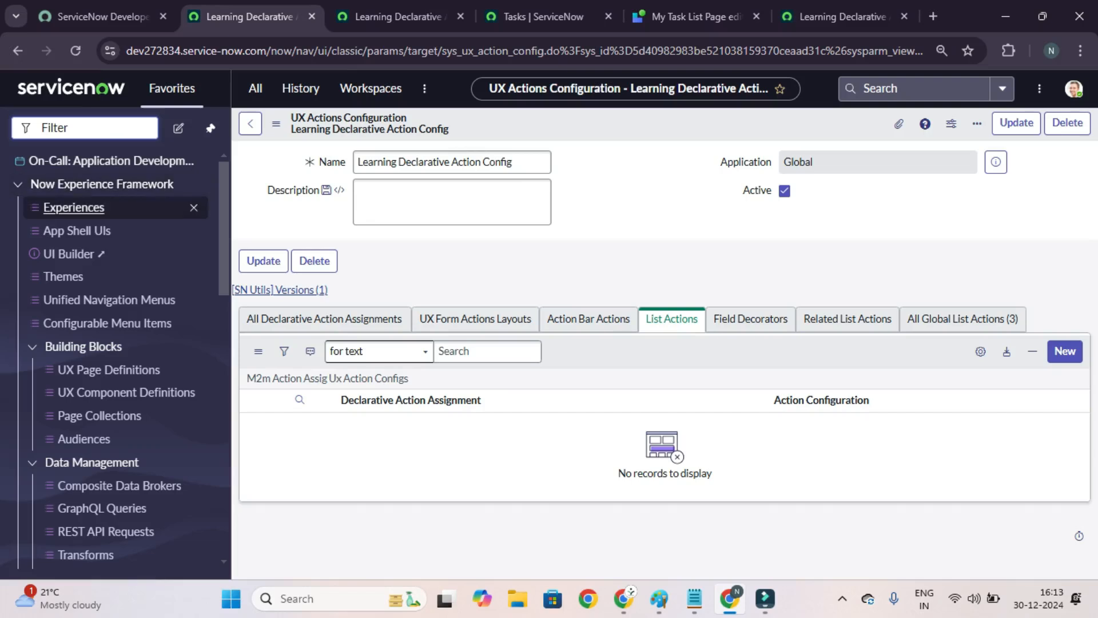
Open the Experiences list in a new browser tab and close the neighbouring old Learning Declarative tab
right_click(56, 208)
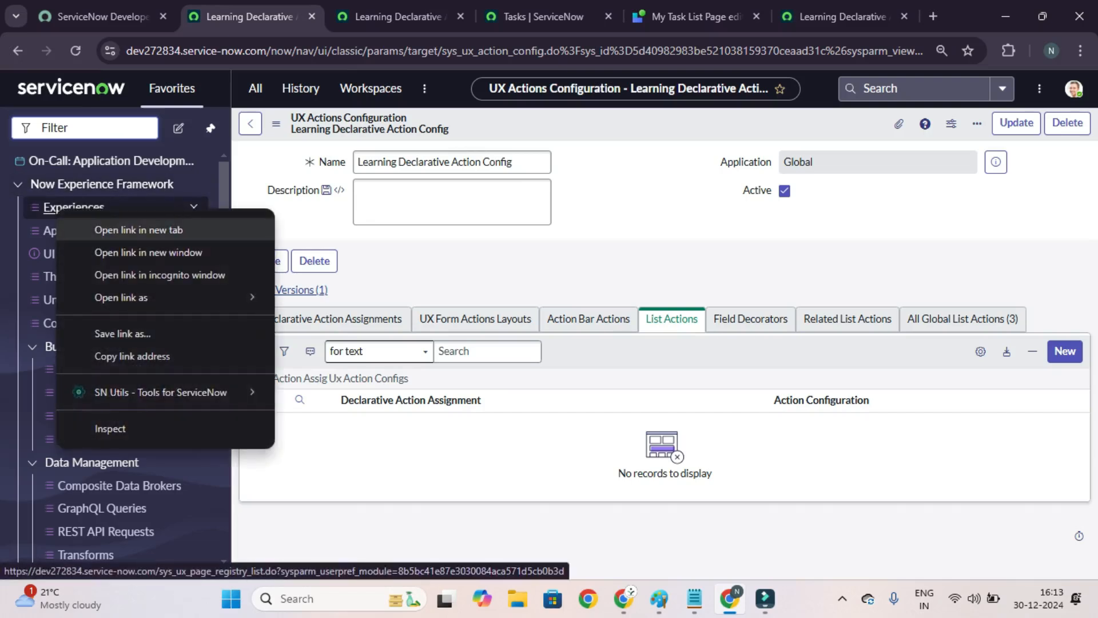
left_click(138, 230)
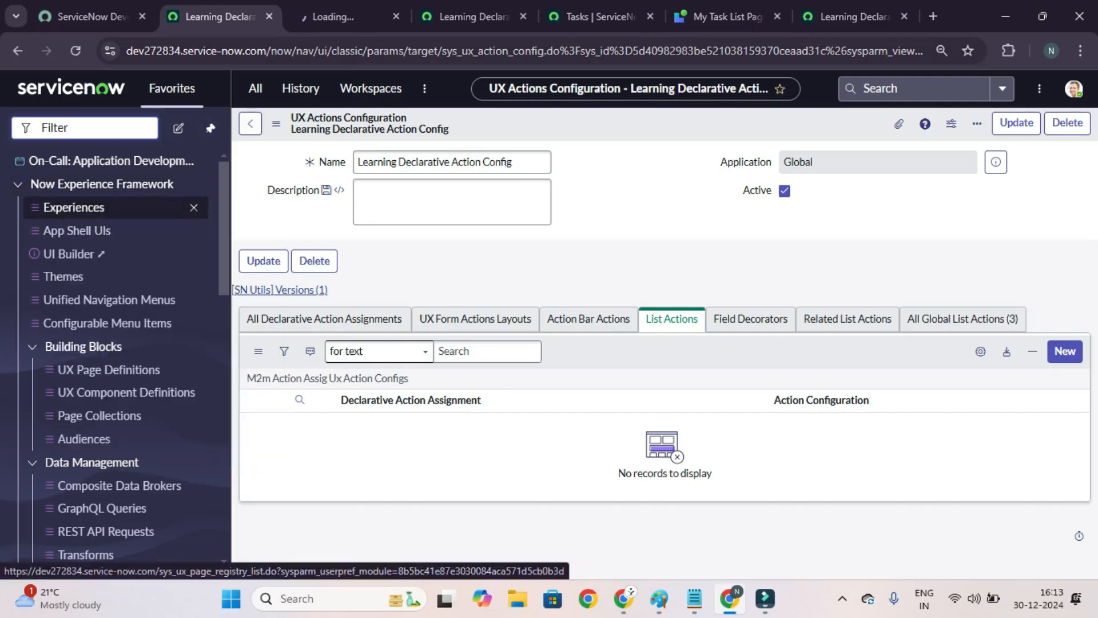
left_click(346, 16)
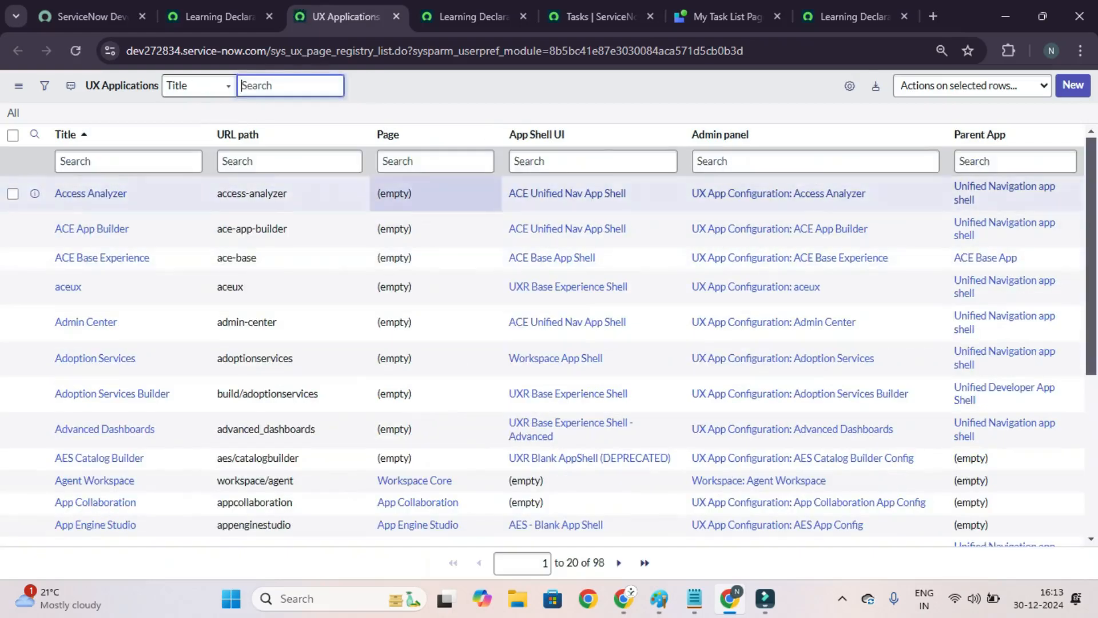
left_click(523, 16)
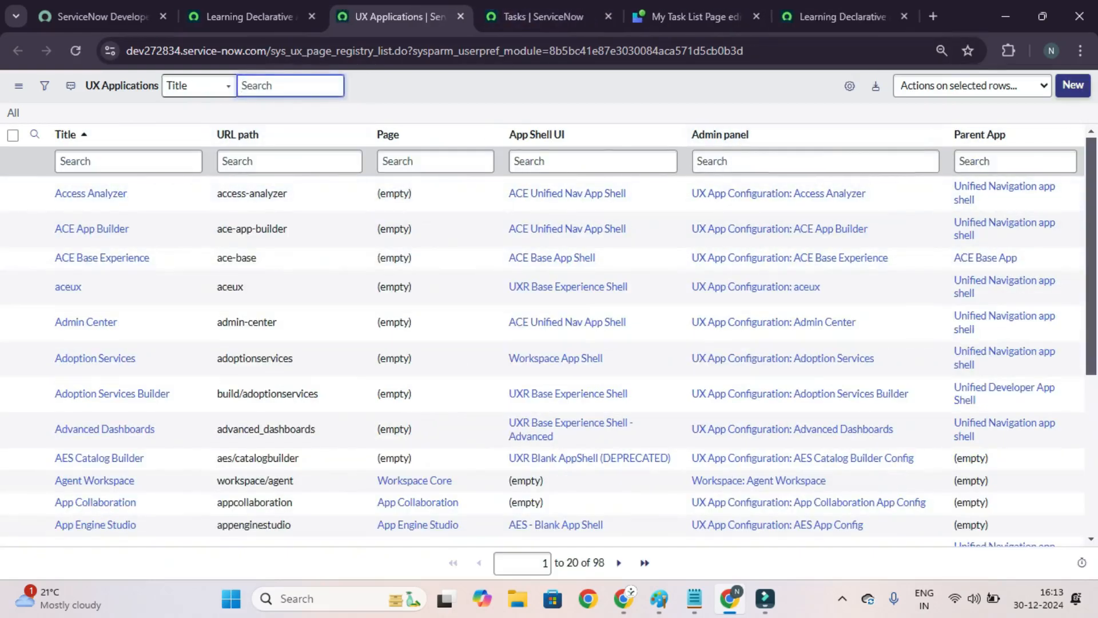
Filter the UX Applications by the title "Learning declarative" and open the Learning Declarative Action Experience record
left_click(128, 161)
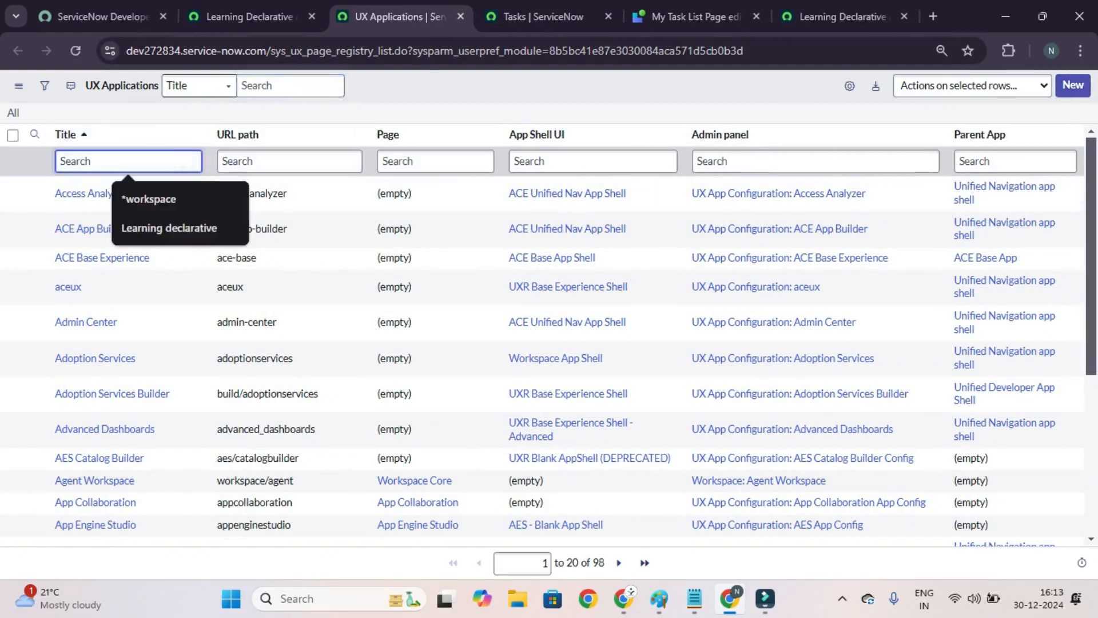
key("Down")
key("Down")
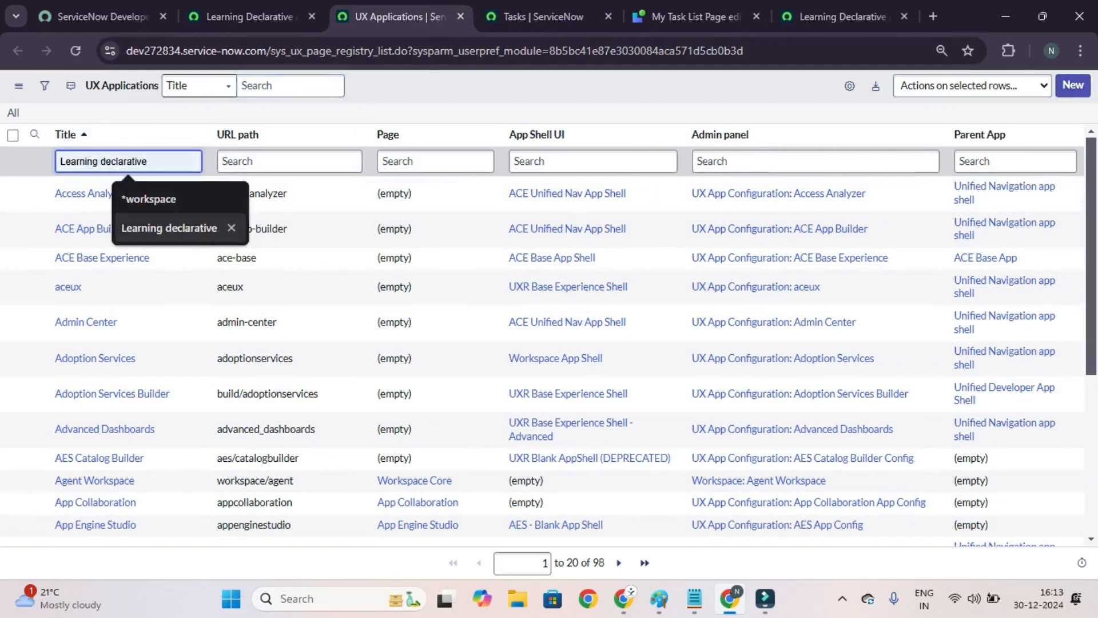
key("Return")
key("Return")
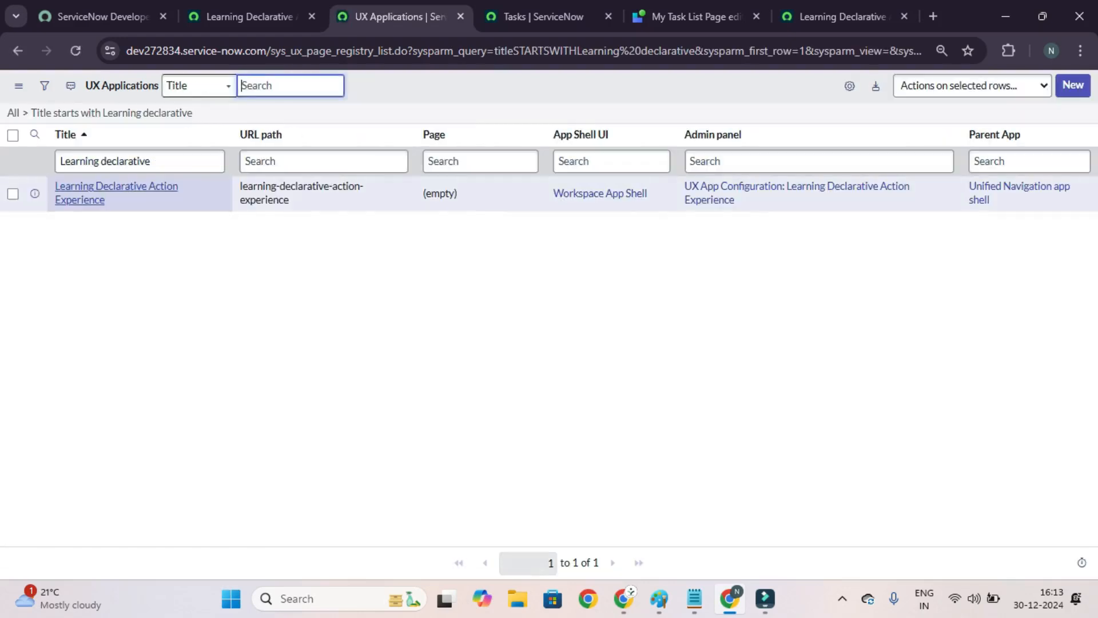
left_click(108, 187)
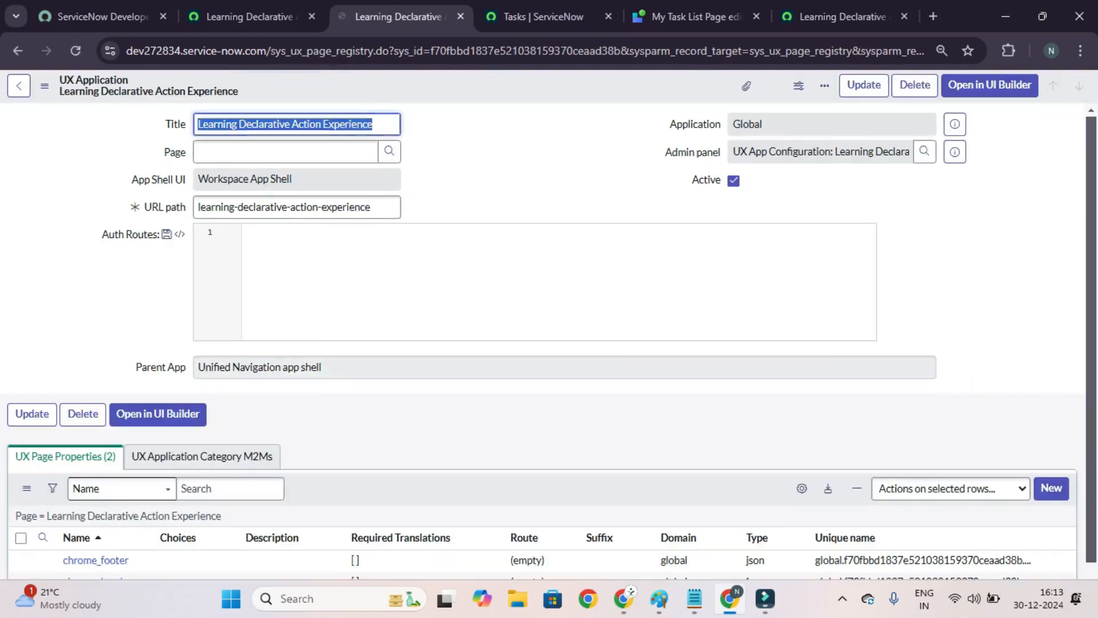
Start a new UX Page Property for the Learning Declarative Action Experience and name it actionConfigId, keeping the type string
scroll(549, 340, "down", 2)
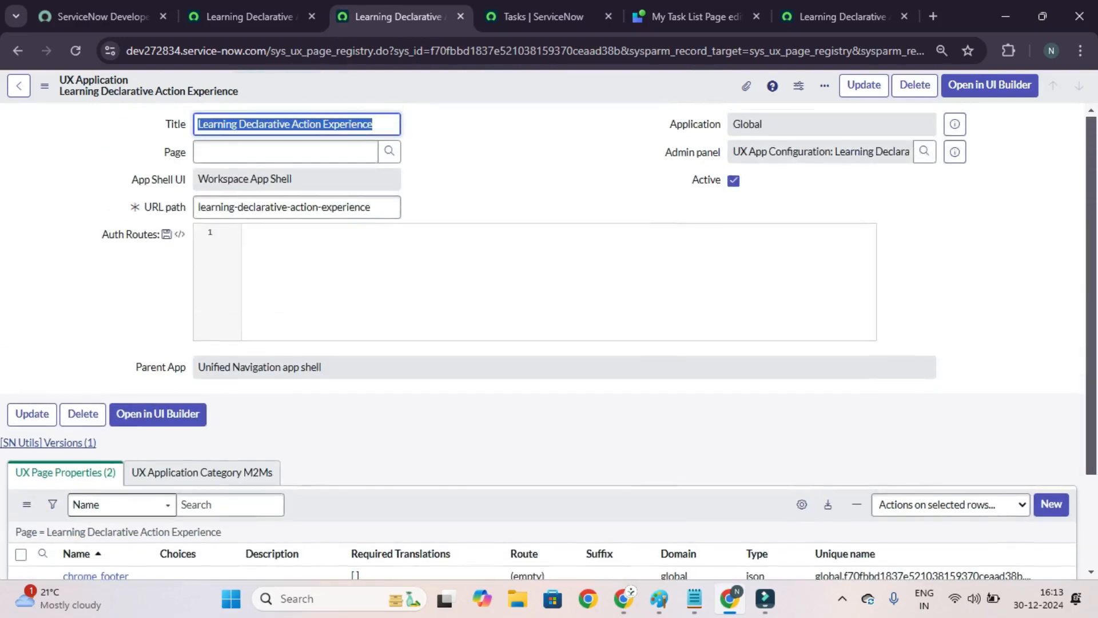
scroll(549, 340, "down", 2)
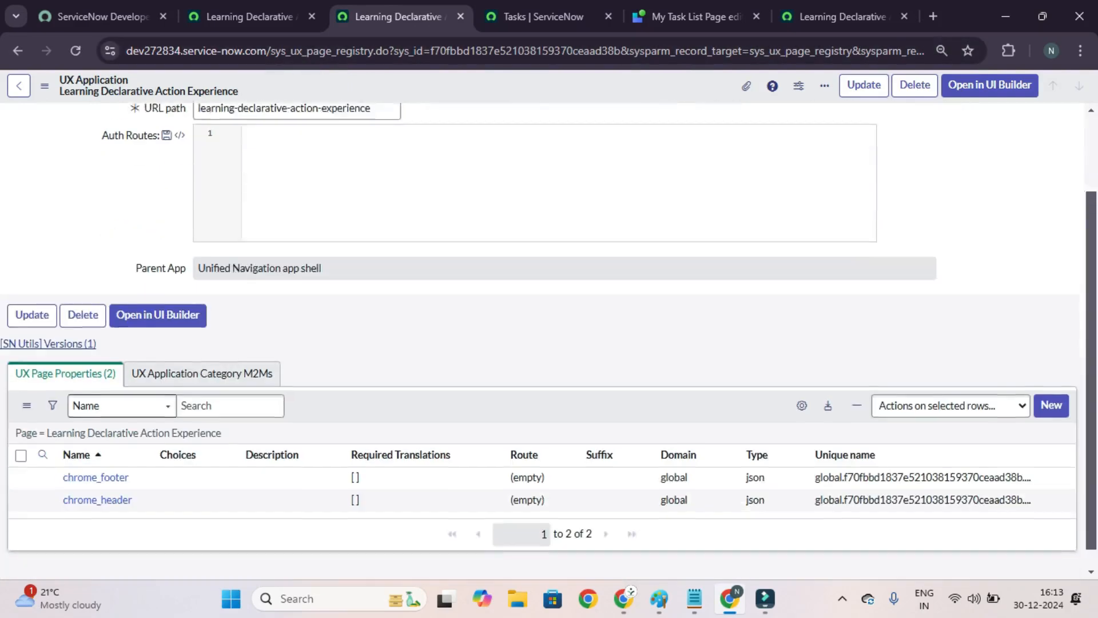
scroll(549, 340, "down", 1)
scroll(549, 340, "up", 3)
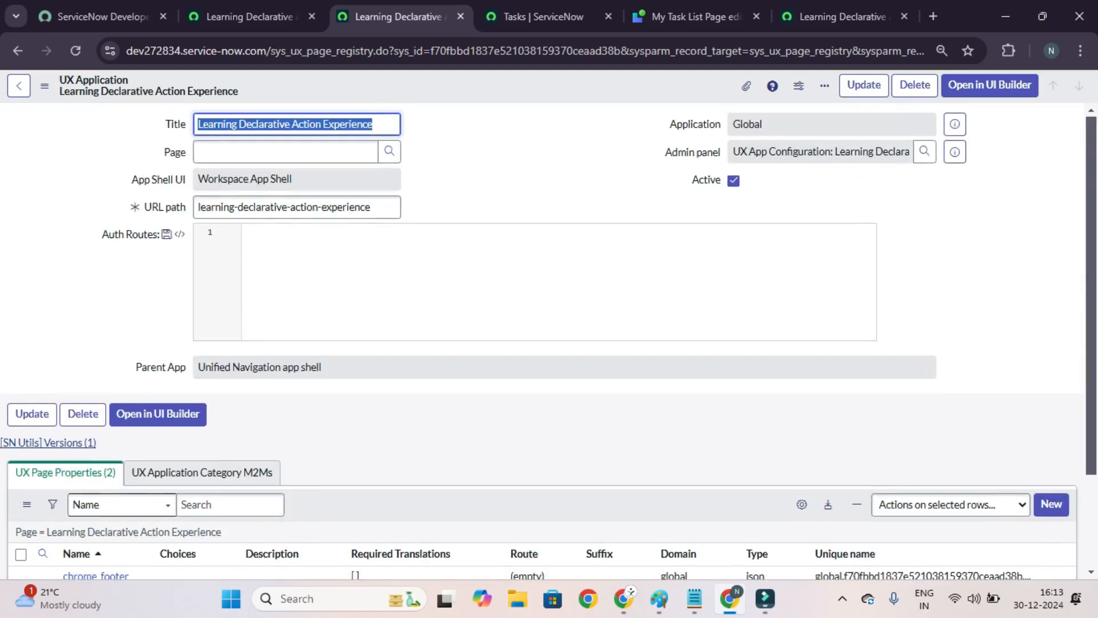
scroll(549, 341, "down", 3)
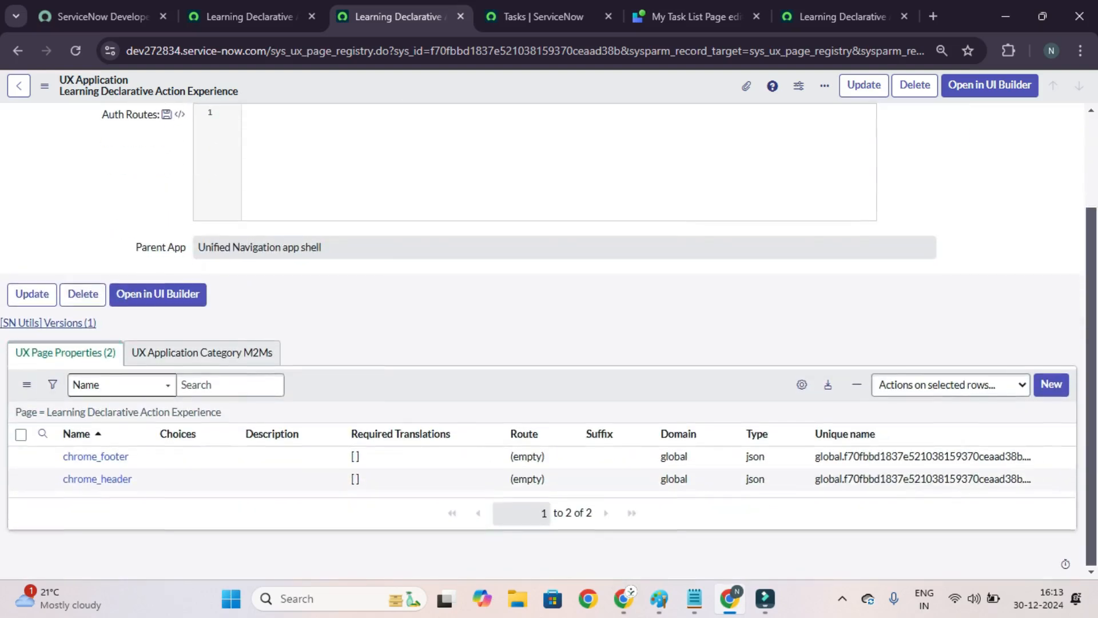
left_click(1051, 383)
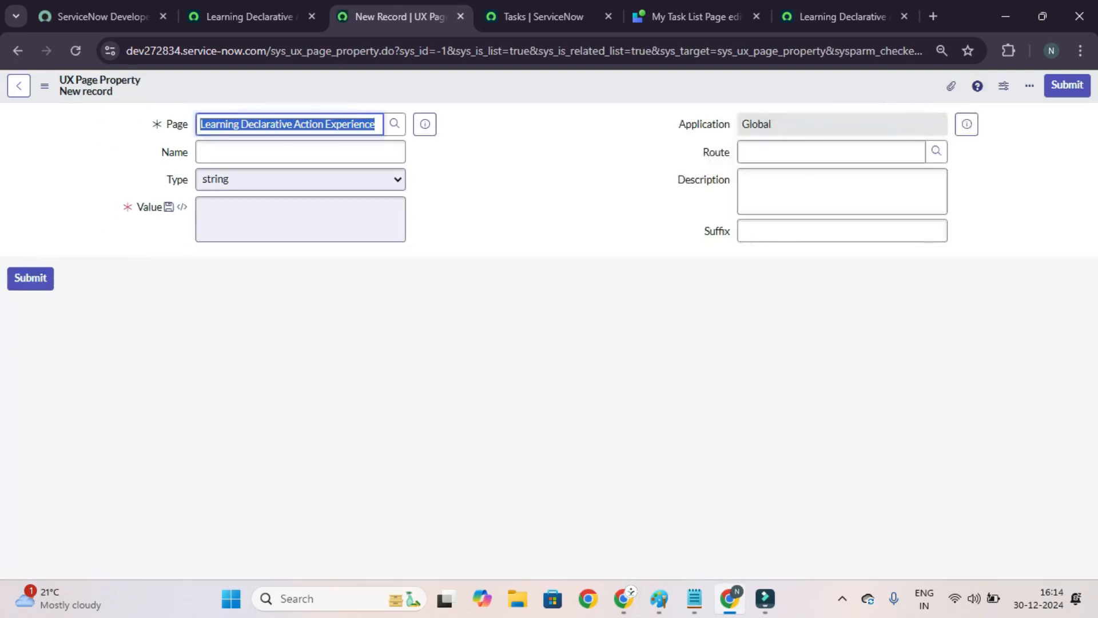
type("act")
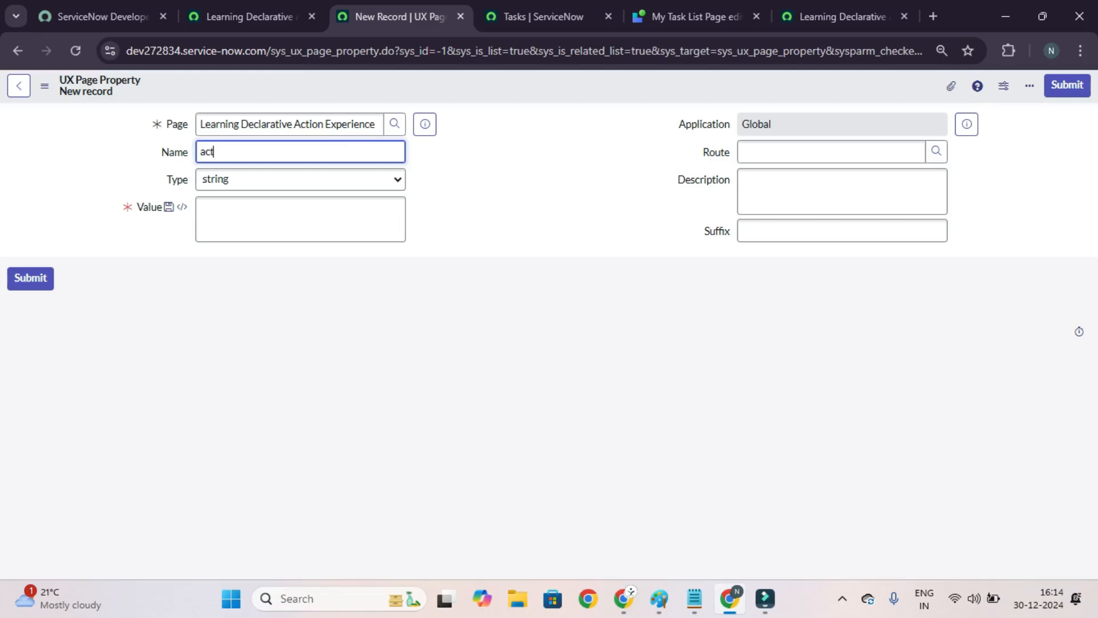
type("ionConfigId")
key("Tab")
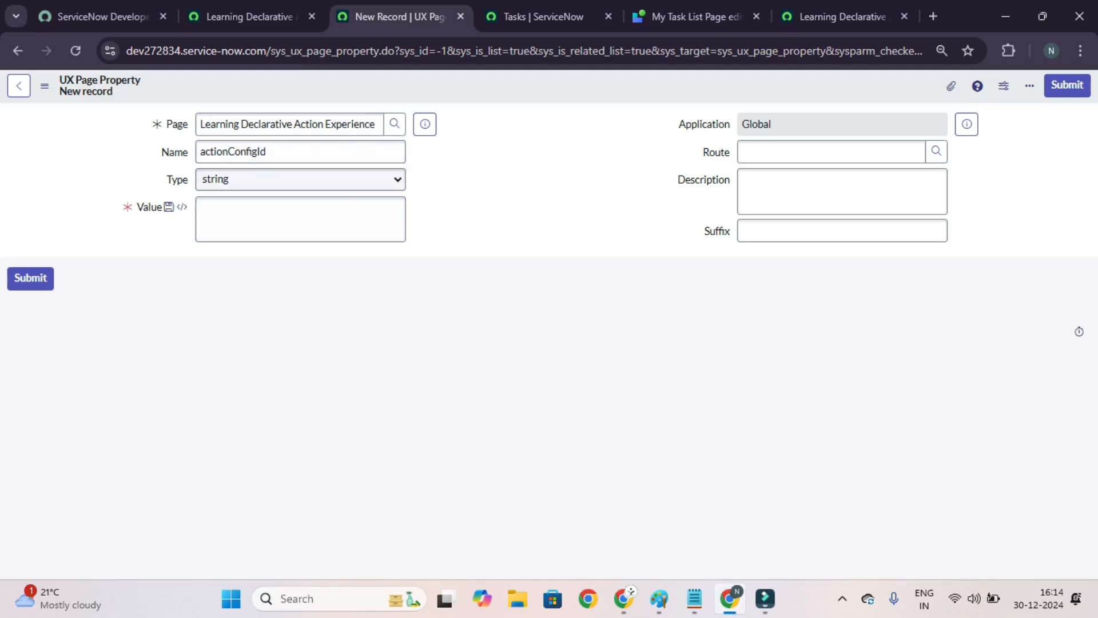
Copy the sys_id of the Learning Declarative Action Config record into the Value of the new page property
left_click(243, 16)
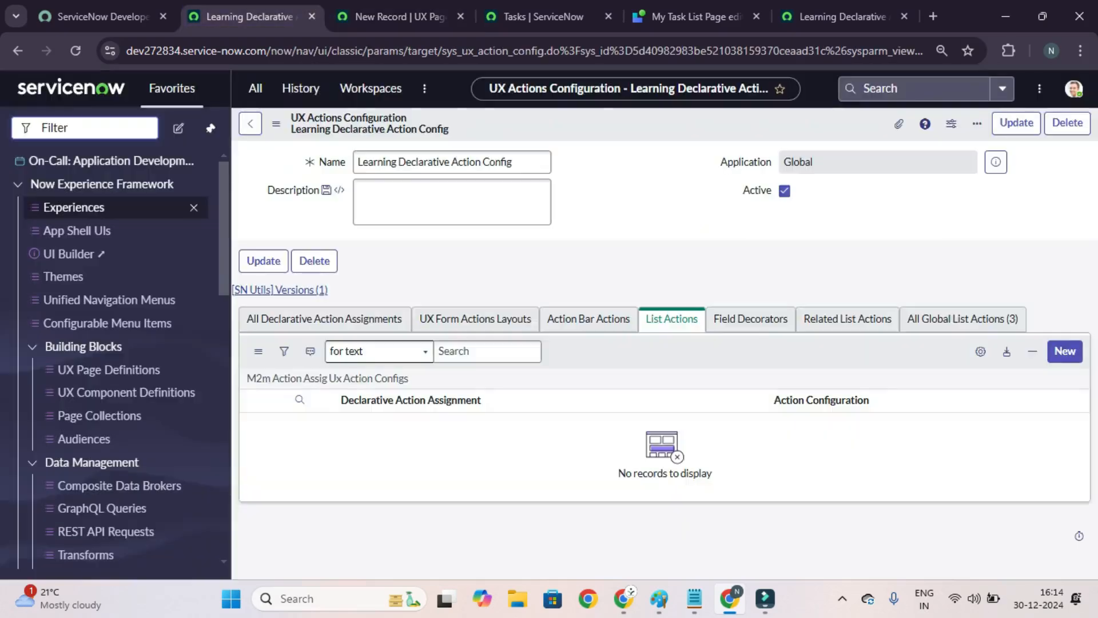
right_click(547, 126)
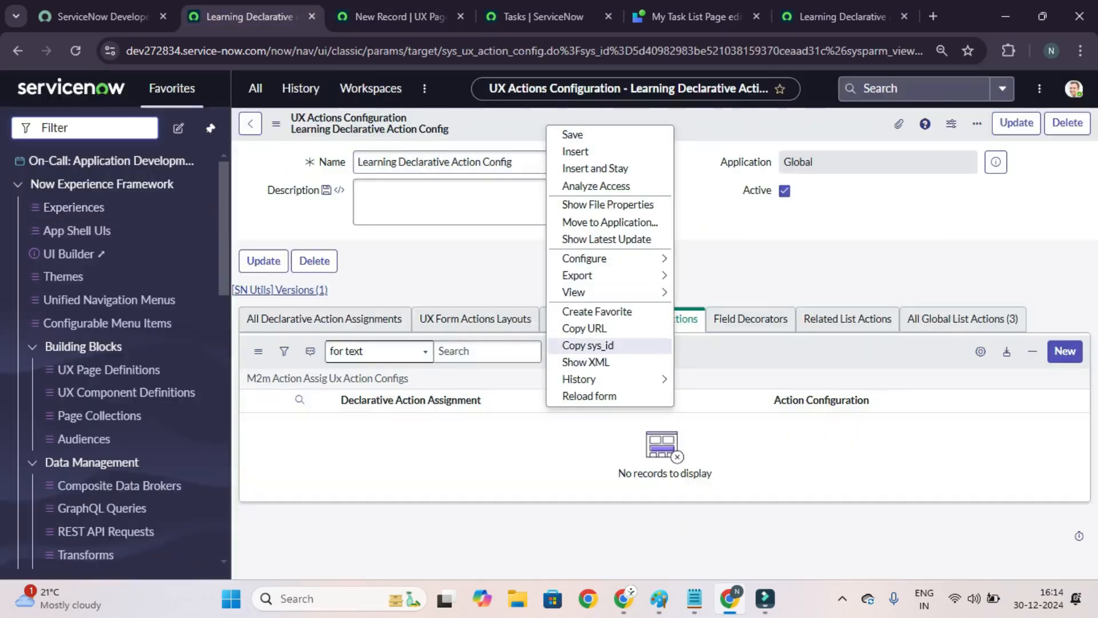
left_click(588, 345)
key("ctrl+Tab")
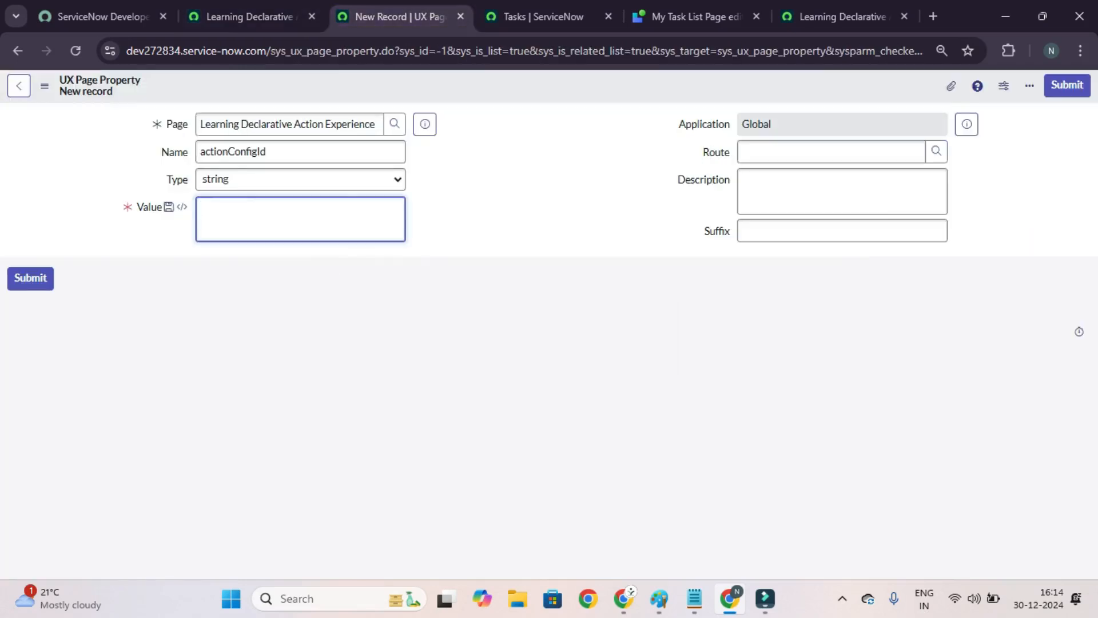
key("ctrl+v")
Set the page property's Suffix to actionConfigId, copied from its name, and submit the record
key("shift+Tab")
key("shift+Tab")
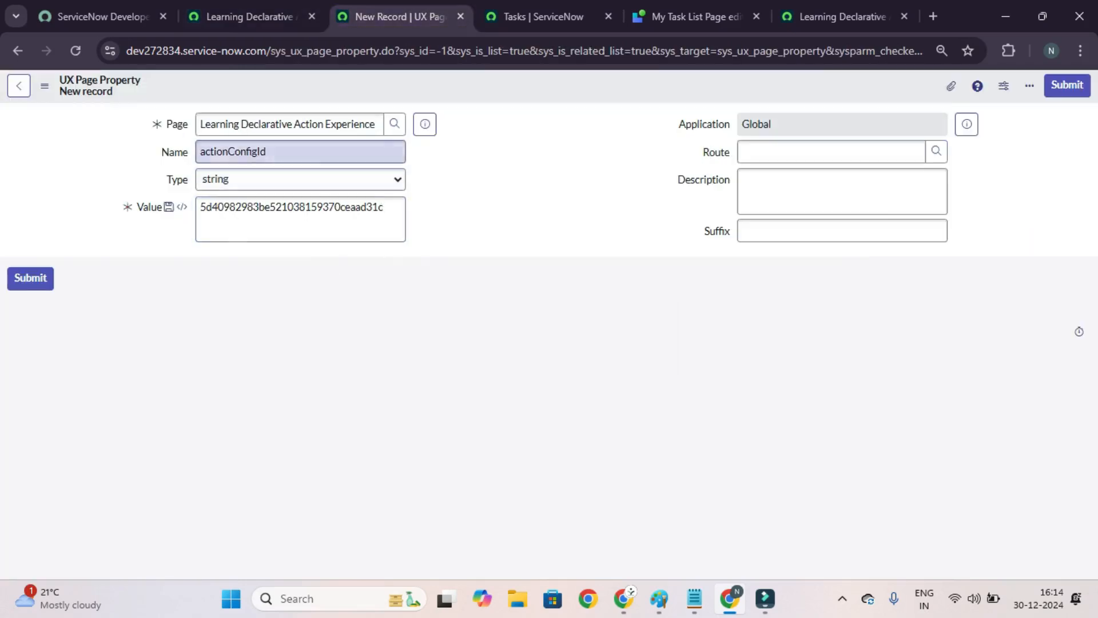
key("ctrl+c")
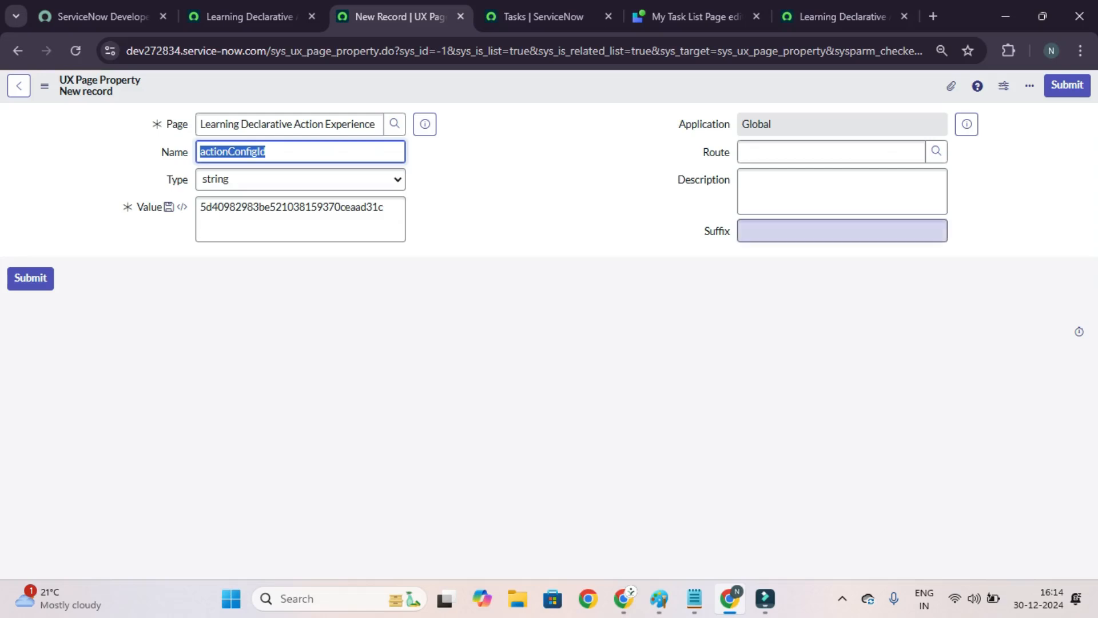
left_click(842, 231)
key("ctrl+v")
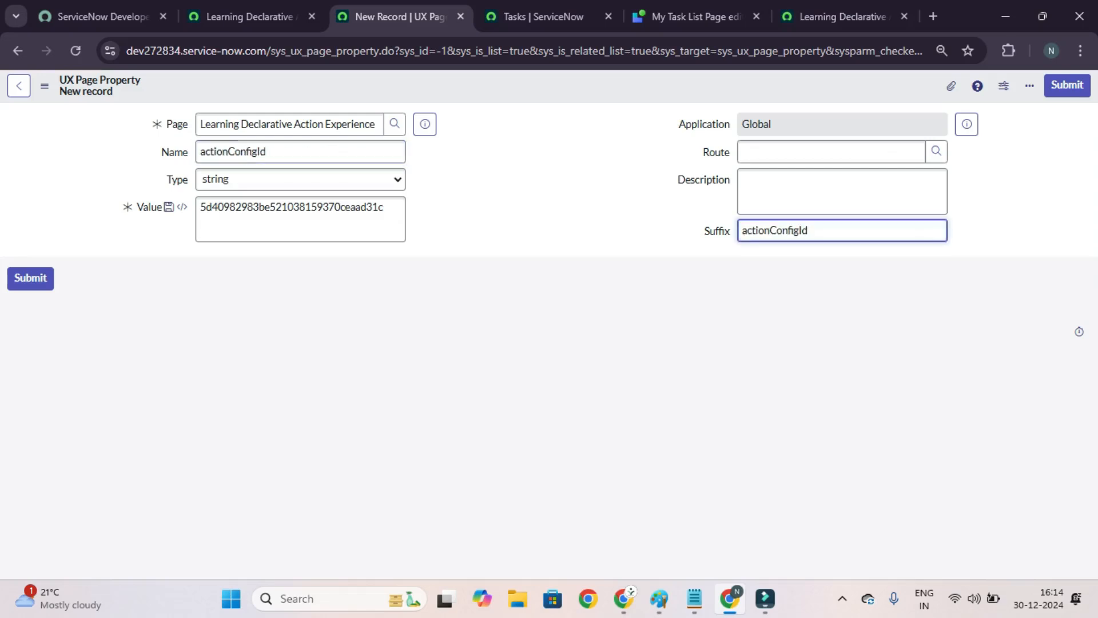
left_click(31, 278)
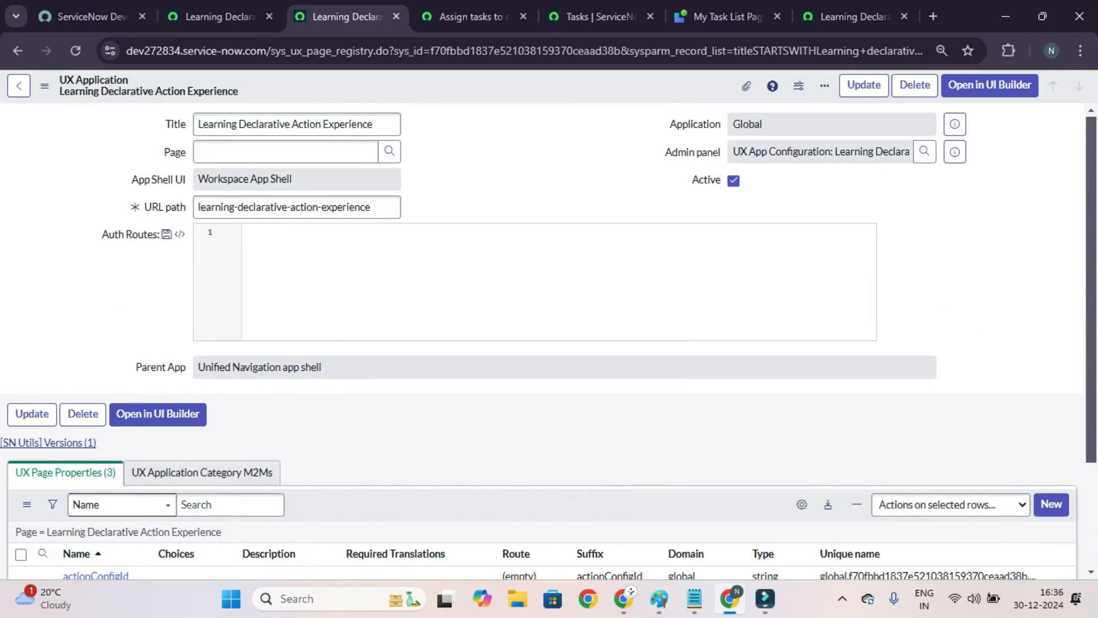
From the UX Actions Configuration page, find the List Actions module with "list act" and open it in a new browser tab
key("ctrl+Page_Up")
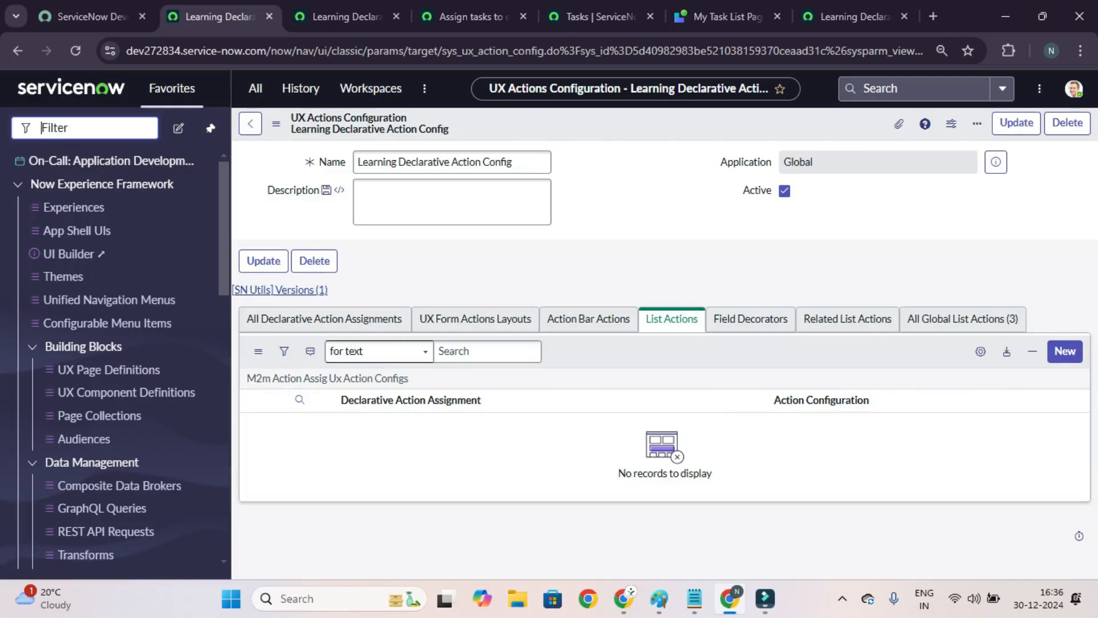
type("list act")
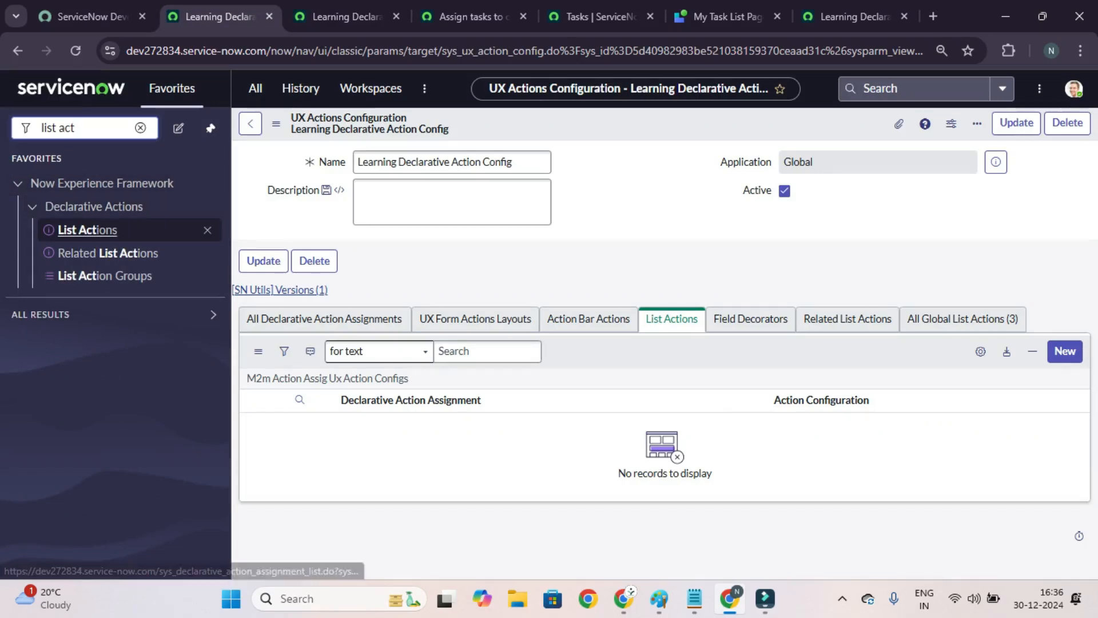
right_click(81, 229)
left_click(108, 254)
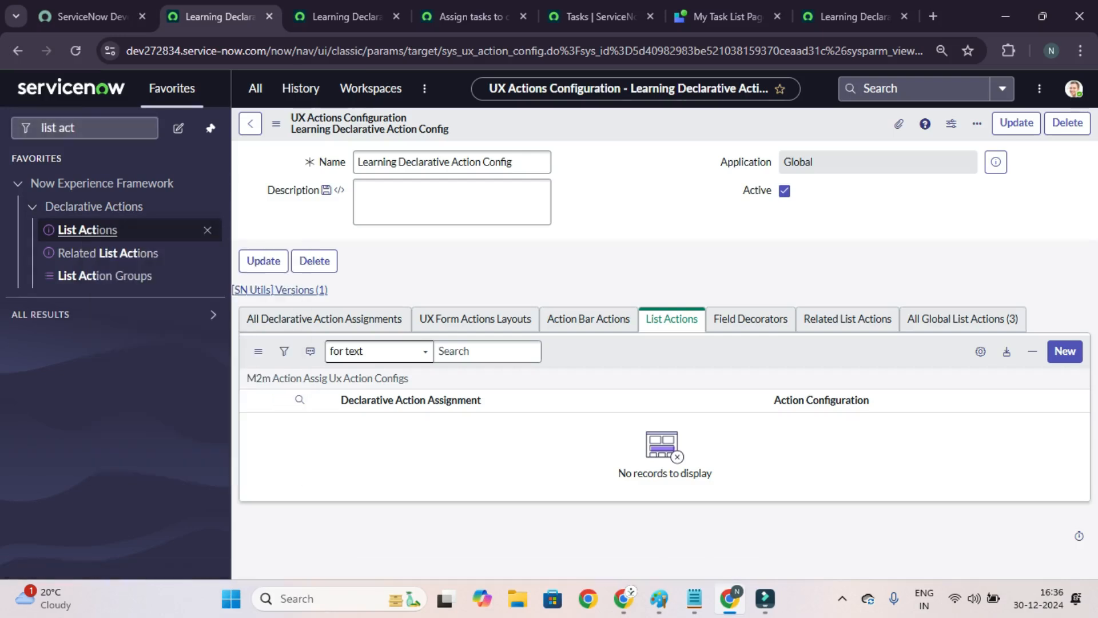
left_click(303, 16)
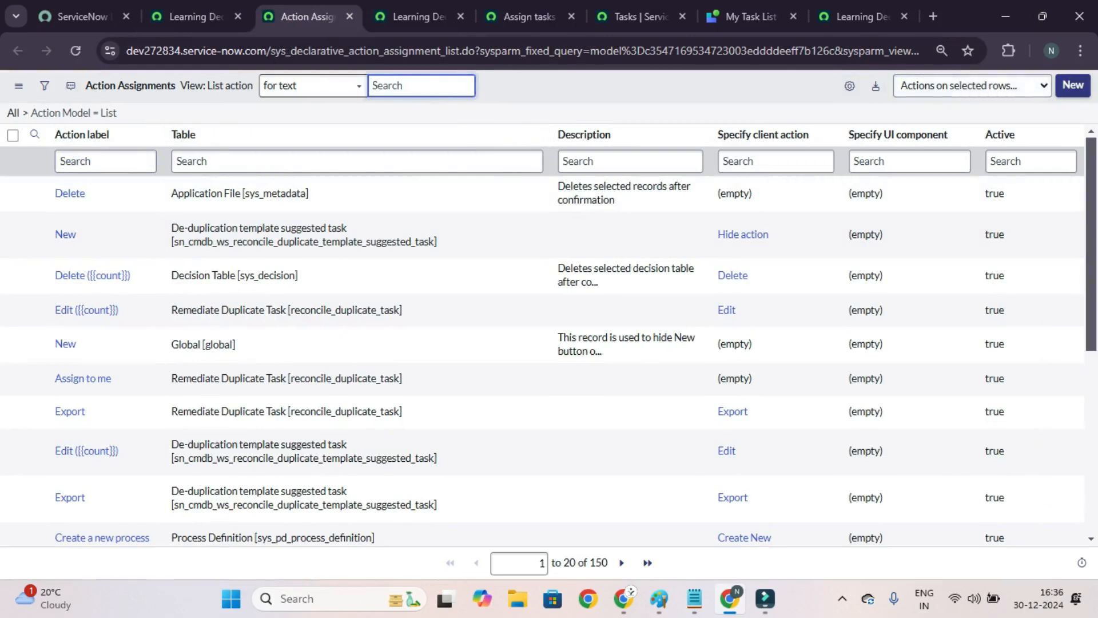
Start a new Action Assignment labelled Assign Tasks and implement it as a UXF Client Action
key("Return")
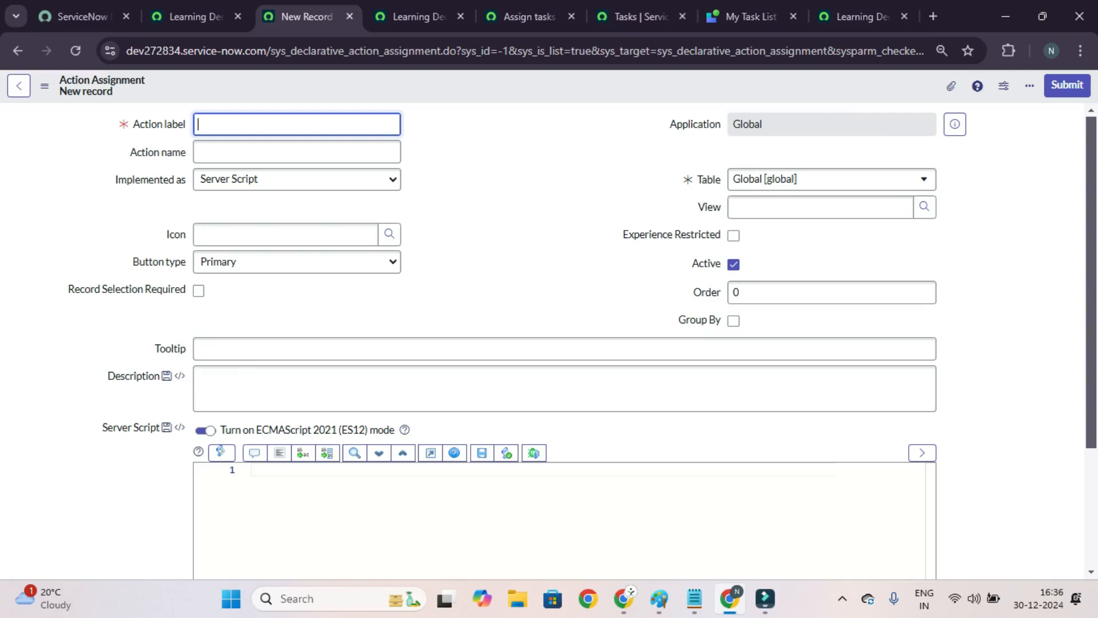
type("Assign Tasks")
key("Tab")
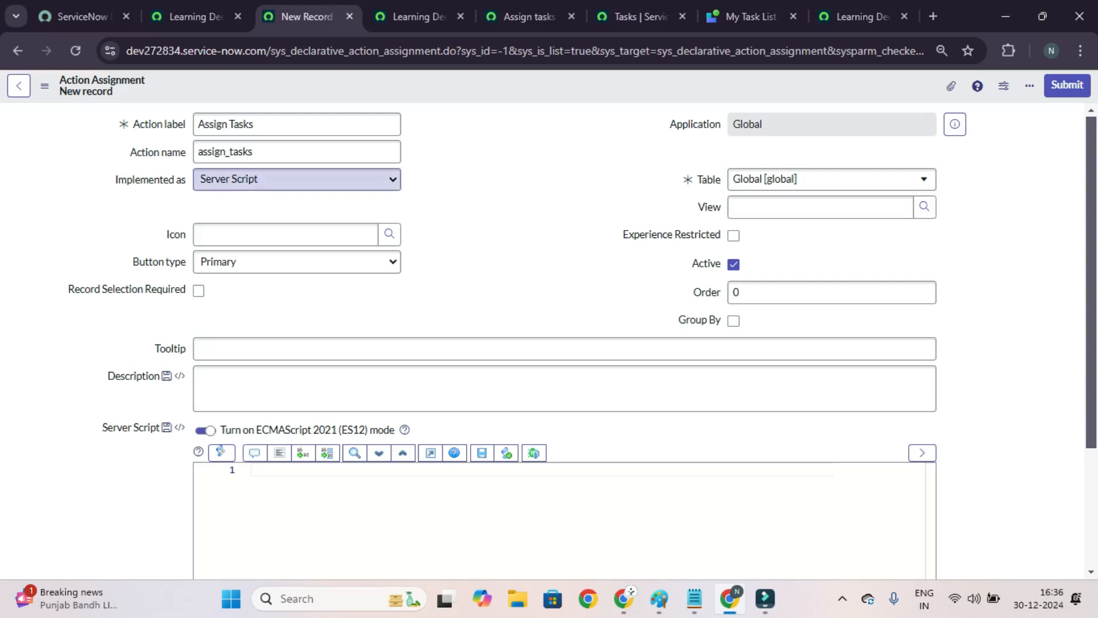
left_click(297, 179)
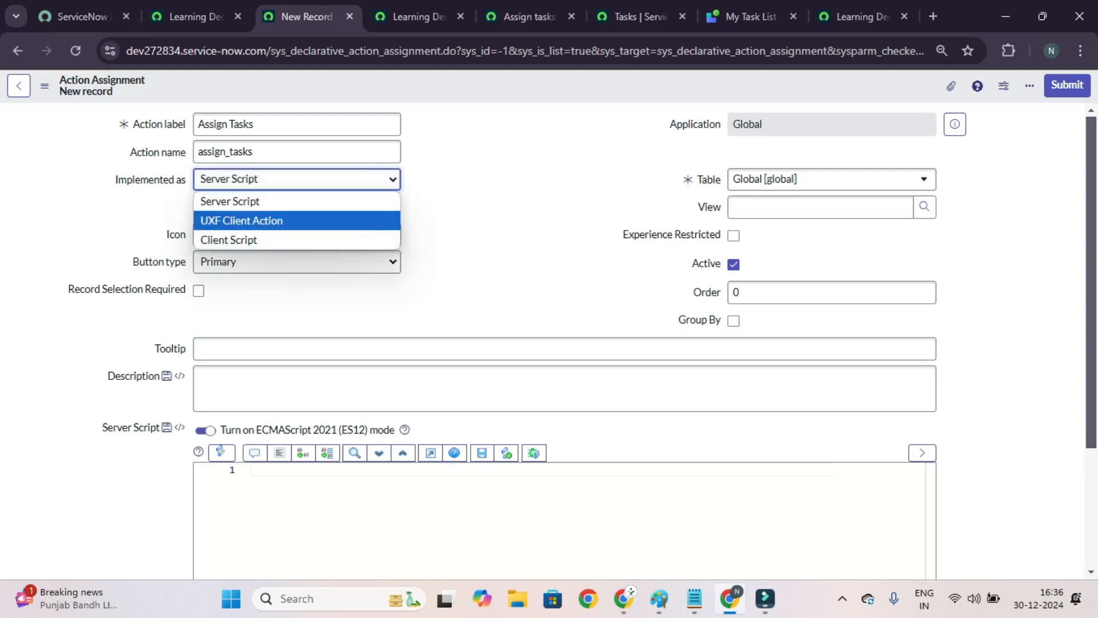
key("Return")
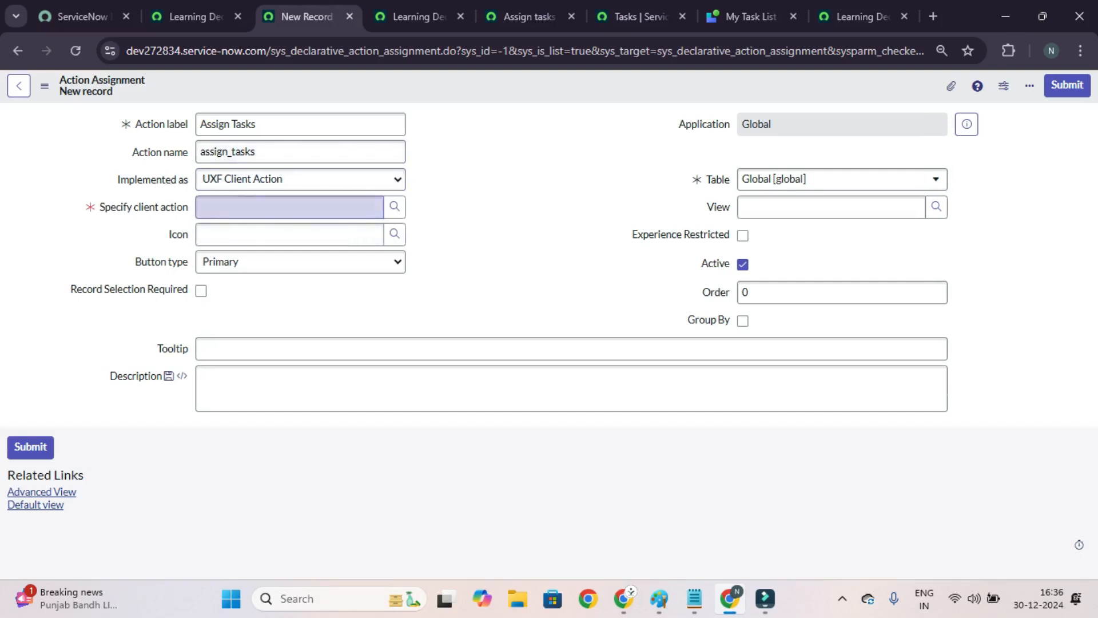
Examine the Action Payload Definitions lookup and its table name for the client action, and switch to the ASSIGN_TASKS payload definition
key("Tab")
key("Tab")
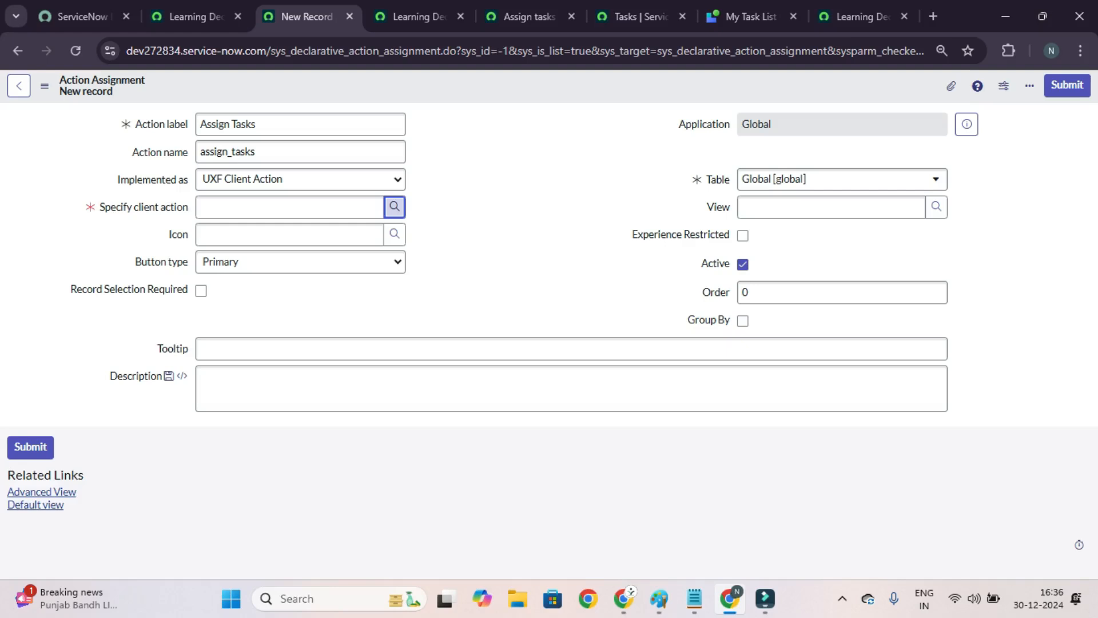
key("Return")
left_click_drag(354, 146, 464, 105)
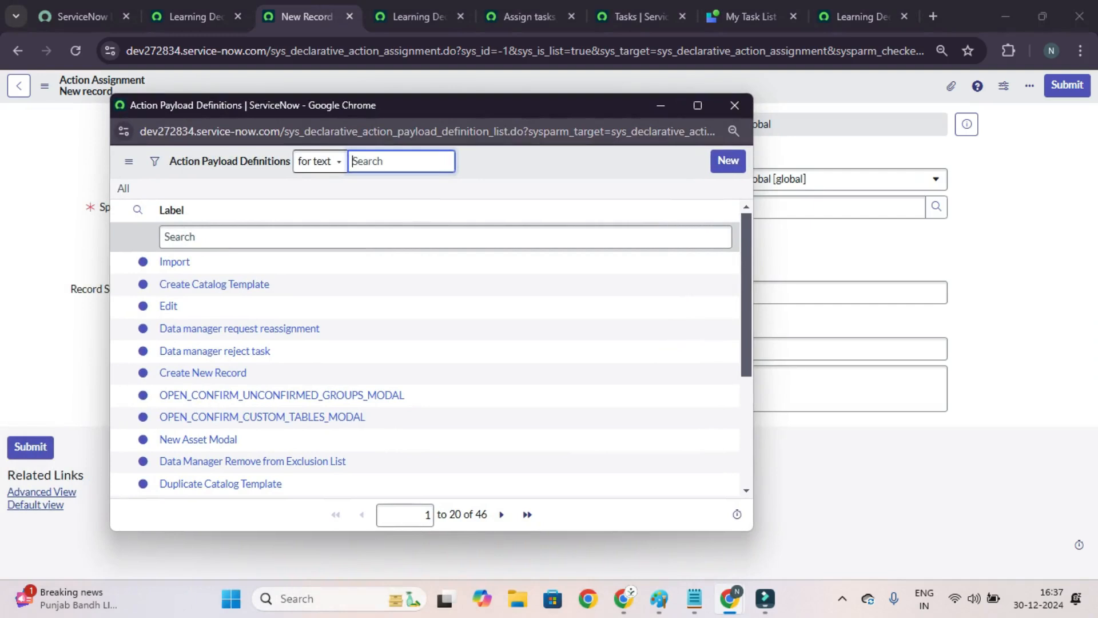
double_click(400, 131)
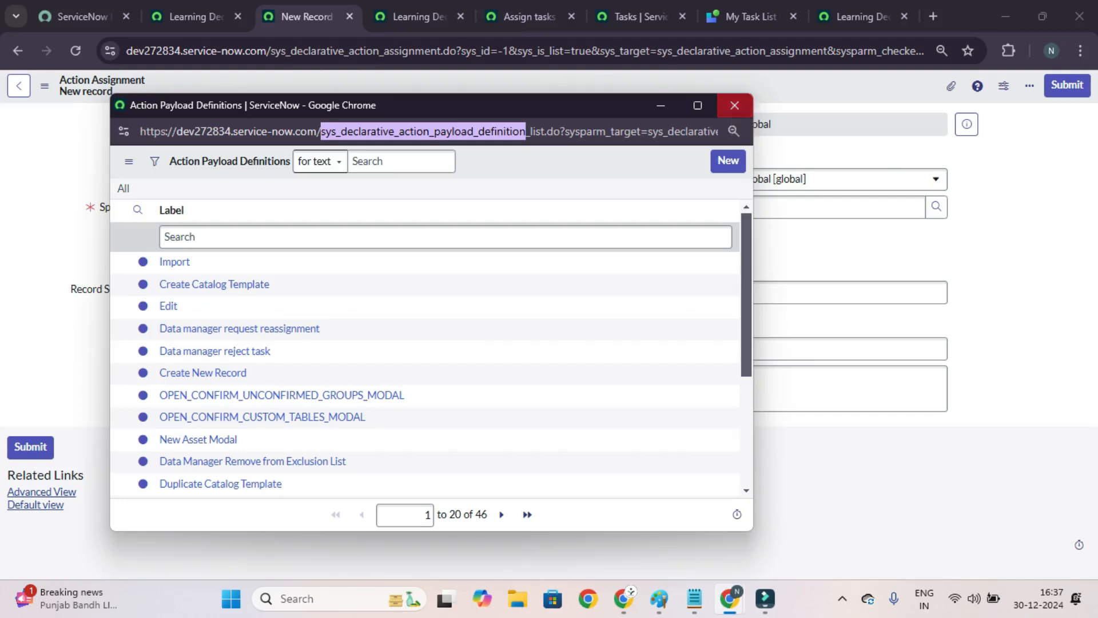
left_click(734, 106)
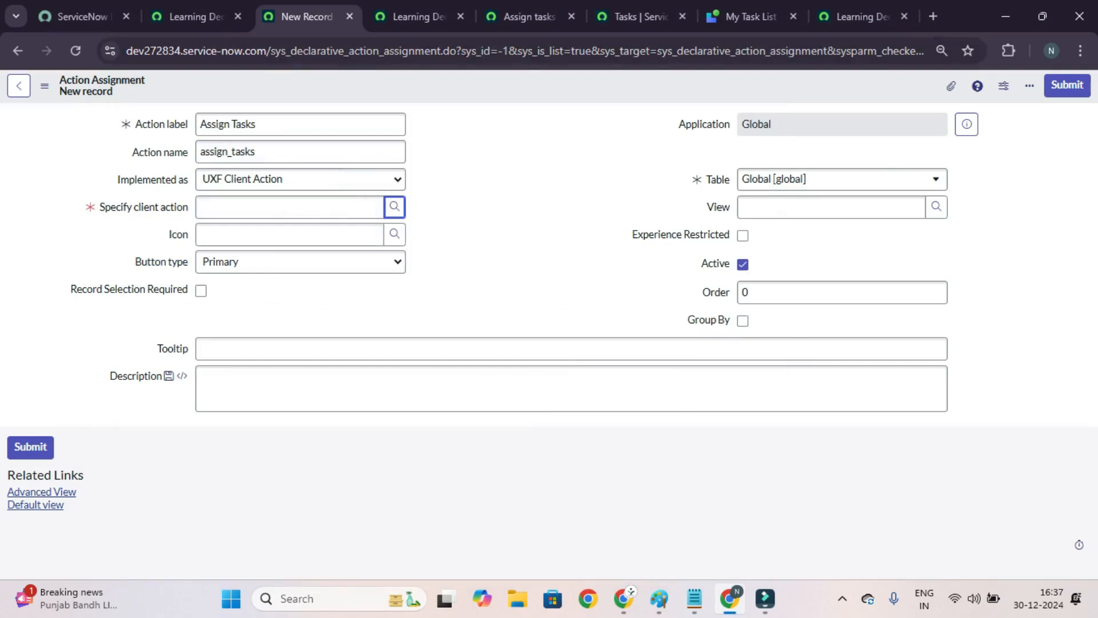
left_click(529, 16)
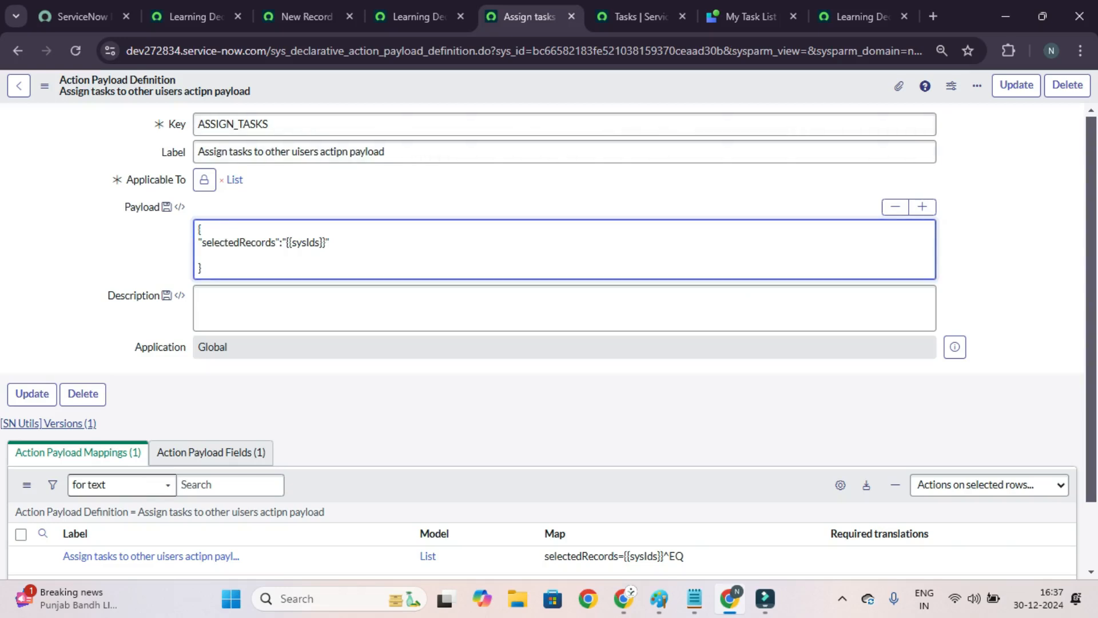
Remove the blank line before the closing brace in the ASSIGN_TASKS payload definition's Payload JSON
left_click(200, 255)
key("BackSpace")
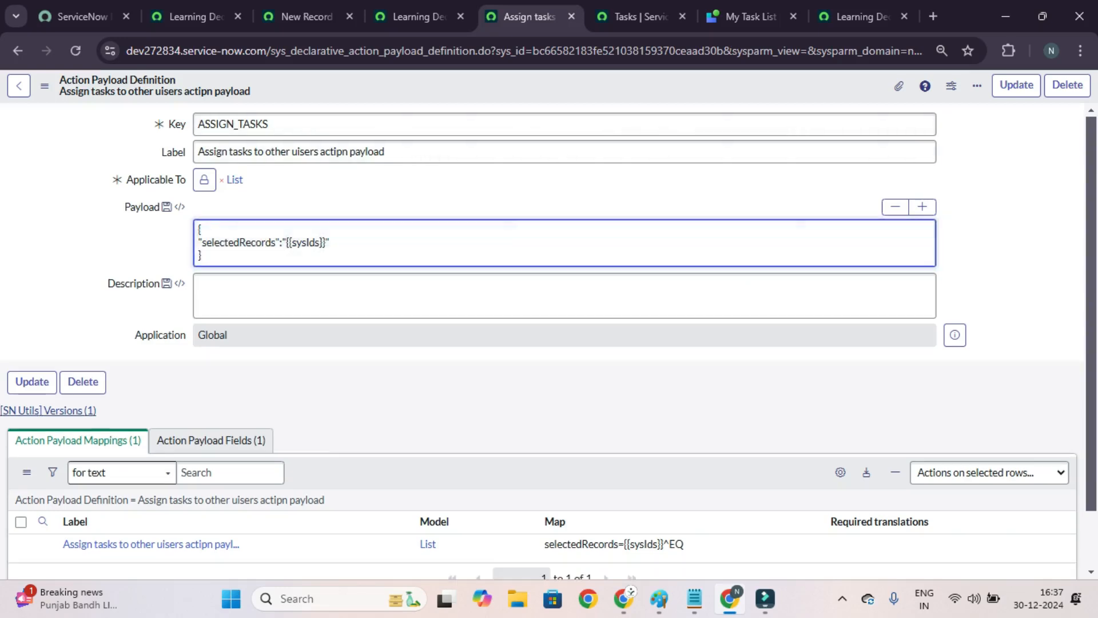
Examine the payload definition's label and its Payload JSON, including the selectedRecords key and the {{sysIds}} value
left_click_drag(269, 124, 384, 152)
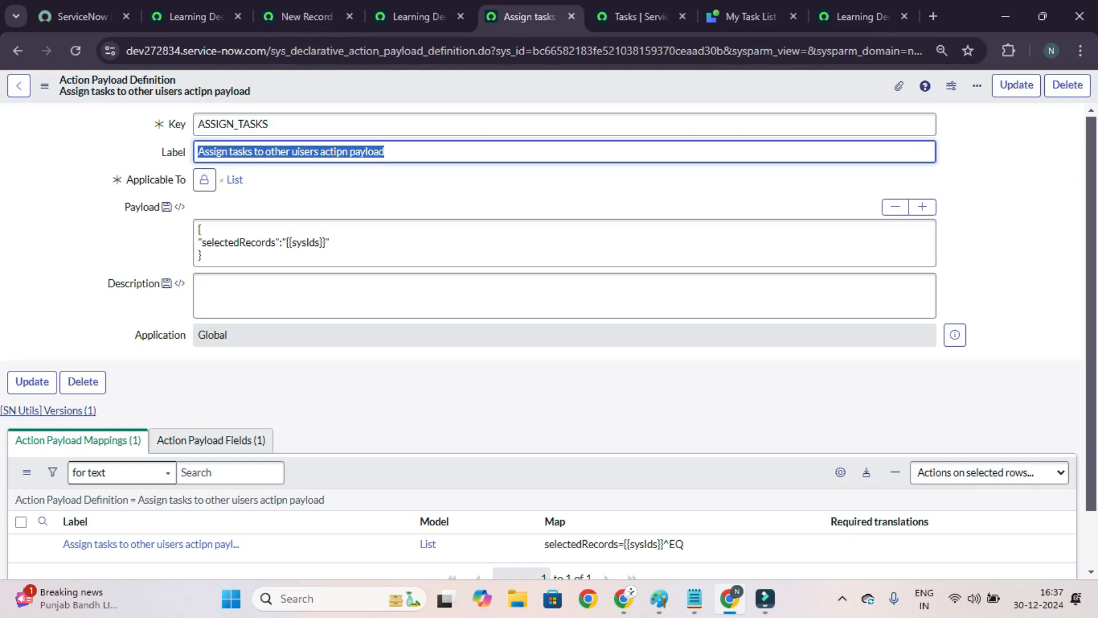
left_click(393, 178)
double_click(231, 243)
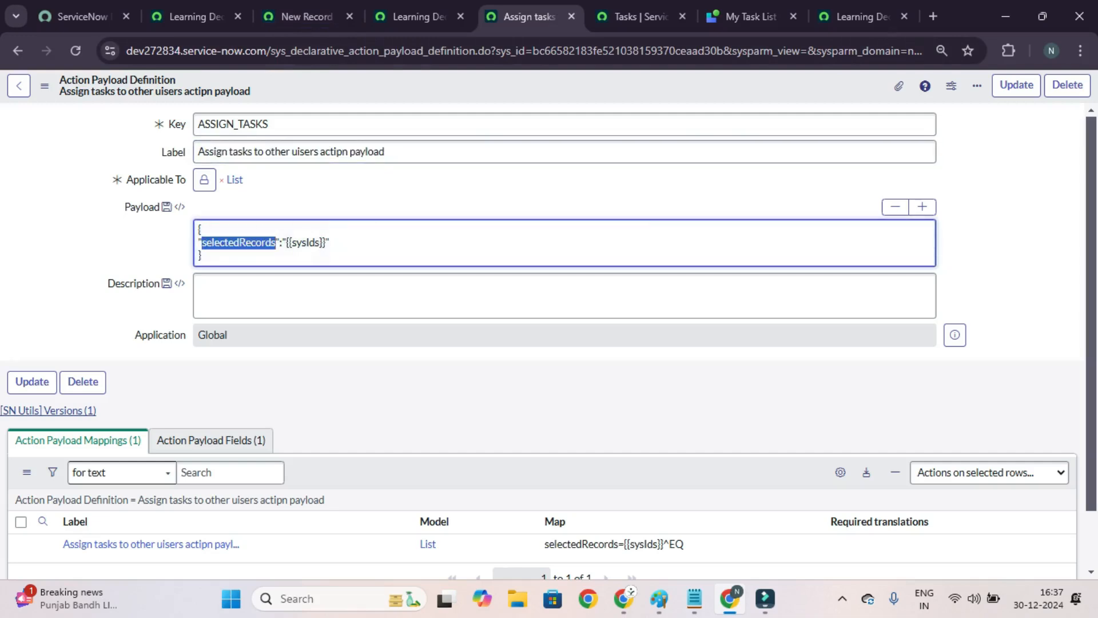
left_click(385, 191)
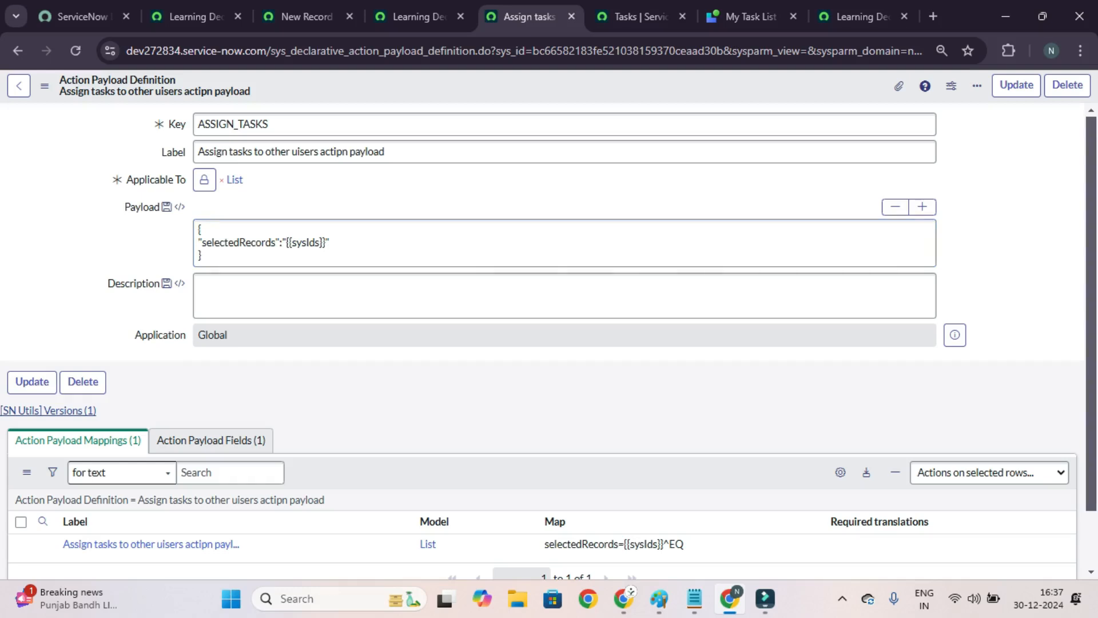
left_click_drag(290, 243, 320, 242)
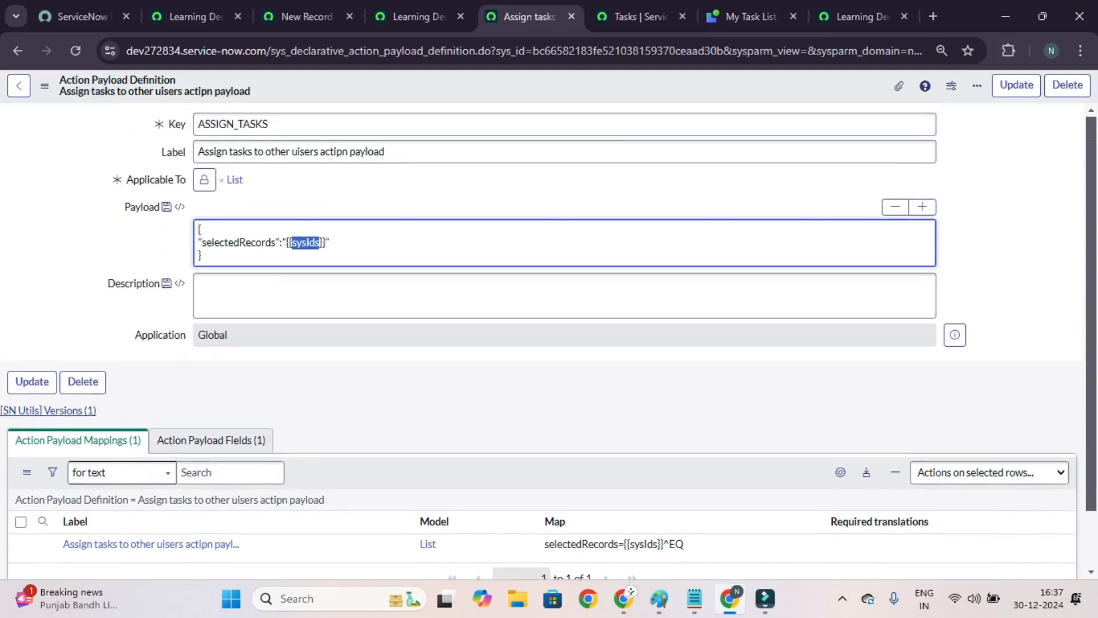
left_click(245, 242)
double_click(246, 242)
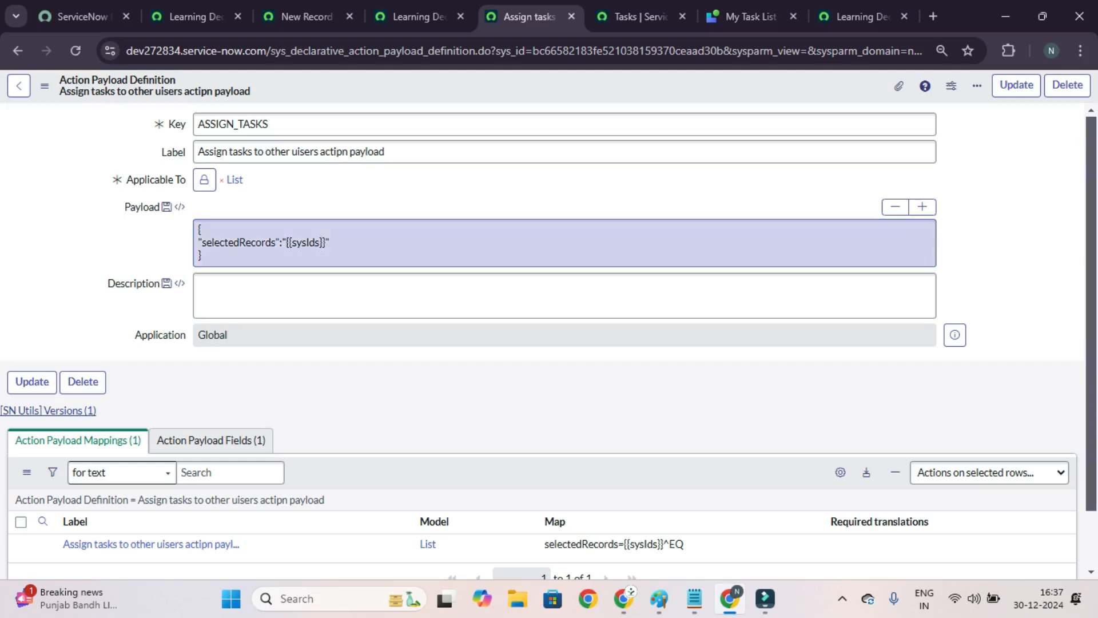
double_click(239, 242)
left_click(302, 242)
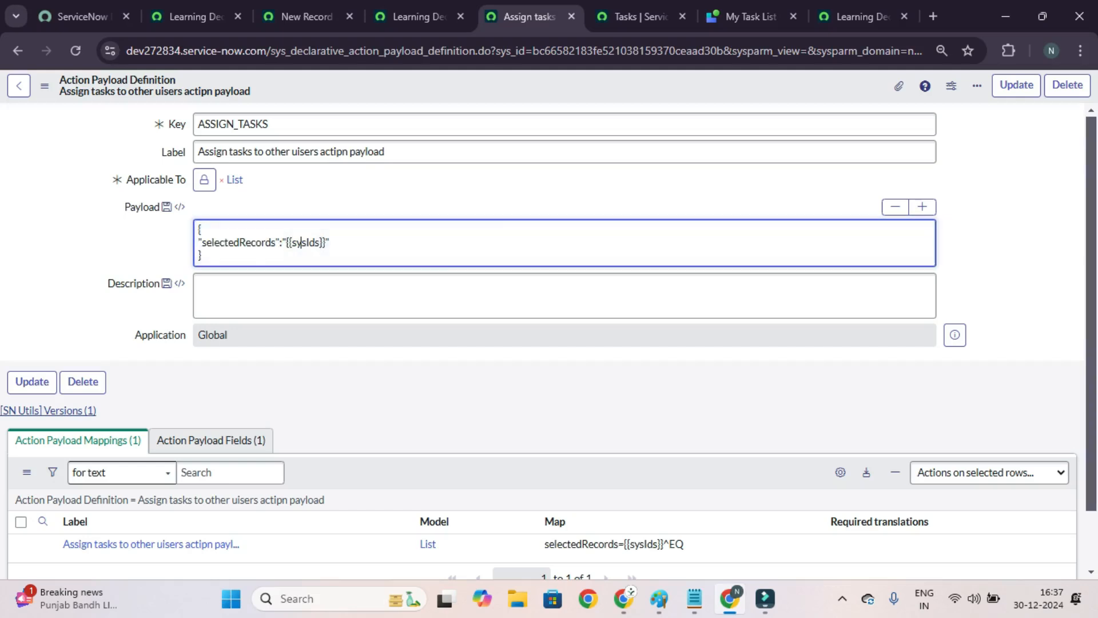
left_click_drag(286, 242, 325, 243)
left_click(330, 242)
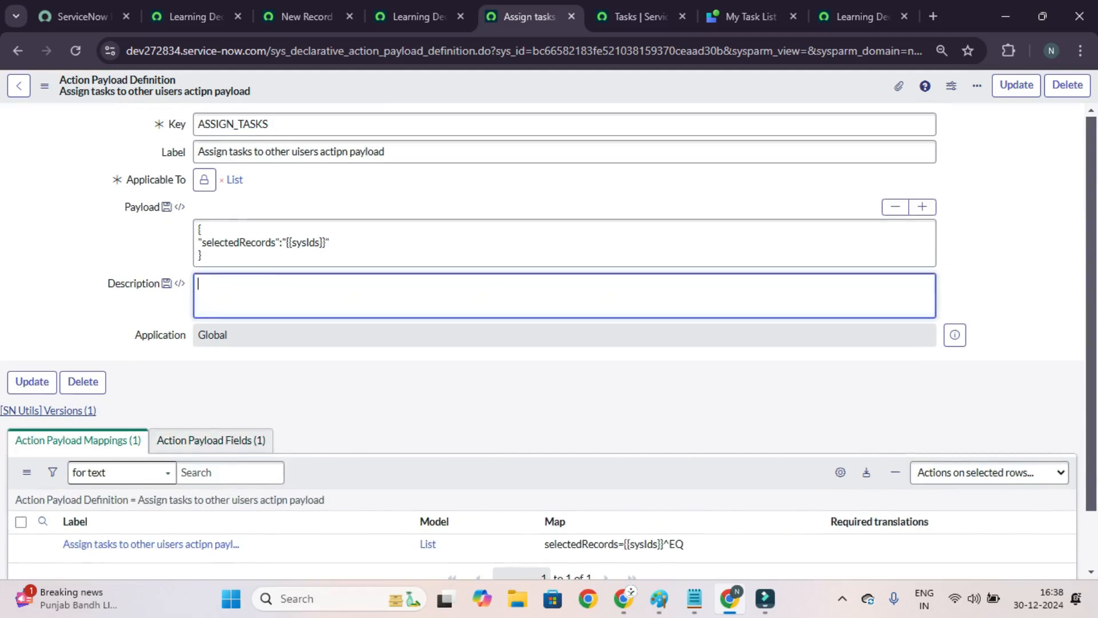
Copy the payload definition's label, specify it as the client action of the new Assign Tasks action assignment, and save the record
key("ctrl+shift+Tab")
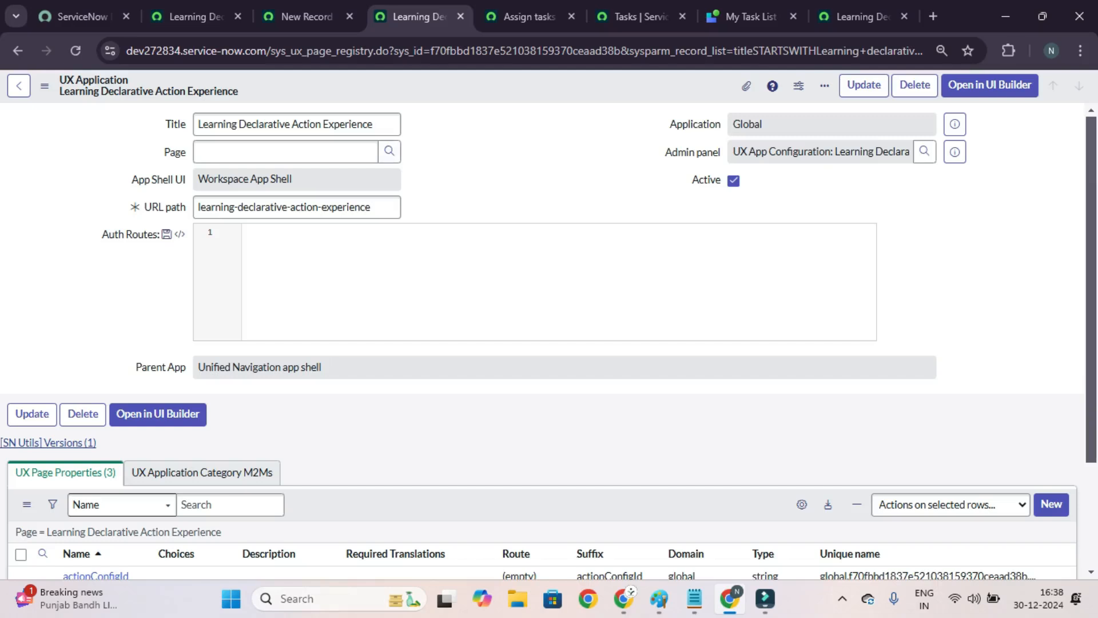
key("ctrl+Tab")
left_click(566, 152)
key("ctrl+c")
left_click(307, 16)
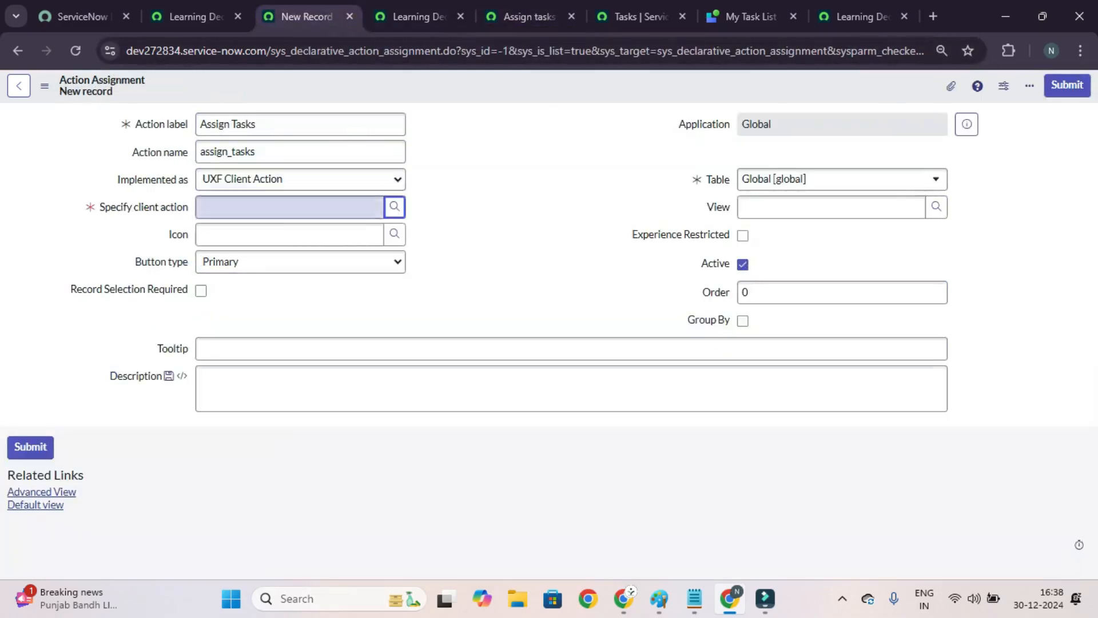
key("ctrl+v")
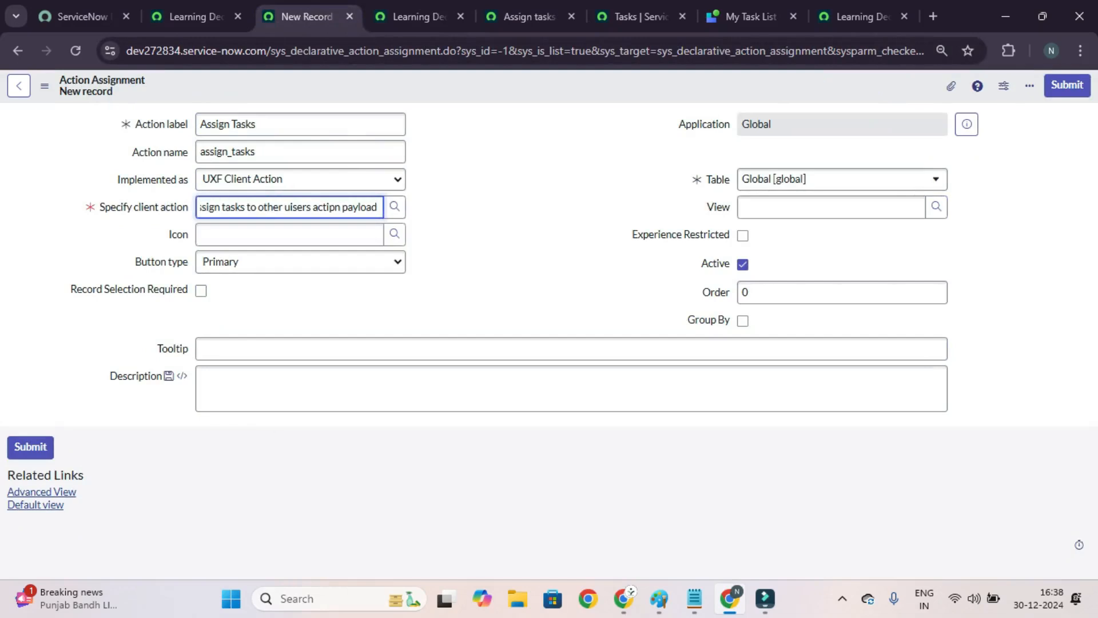
right_click(499, 87)
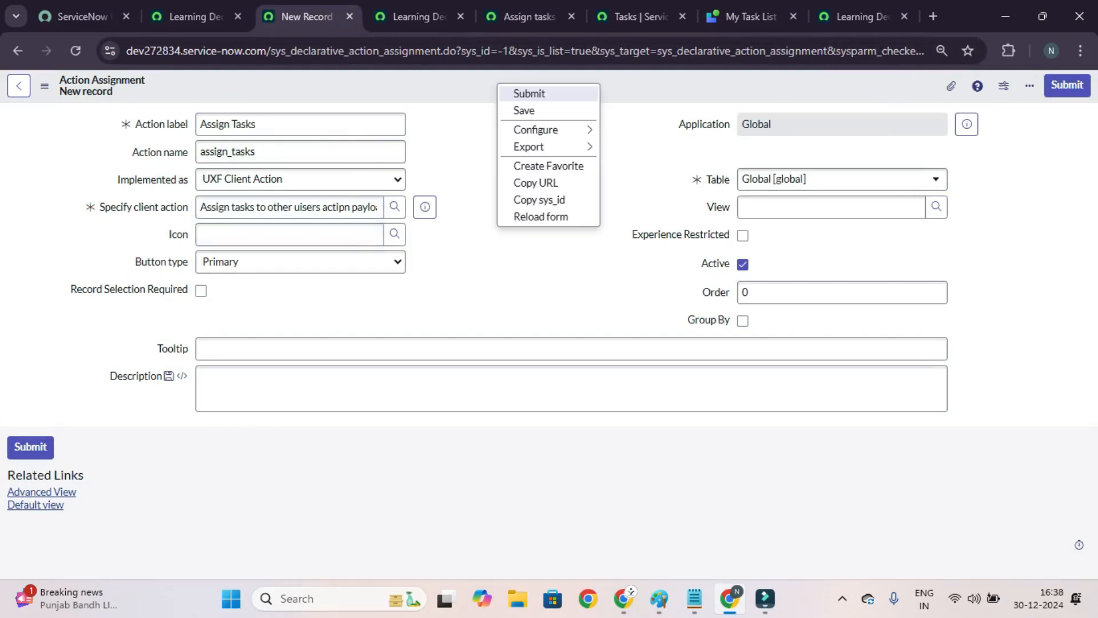
left_click(524, 110)
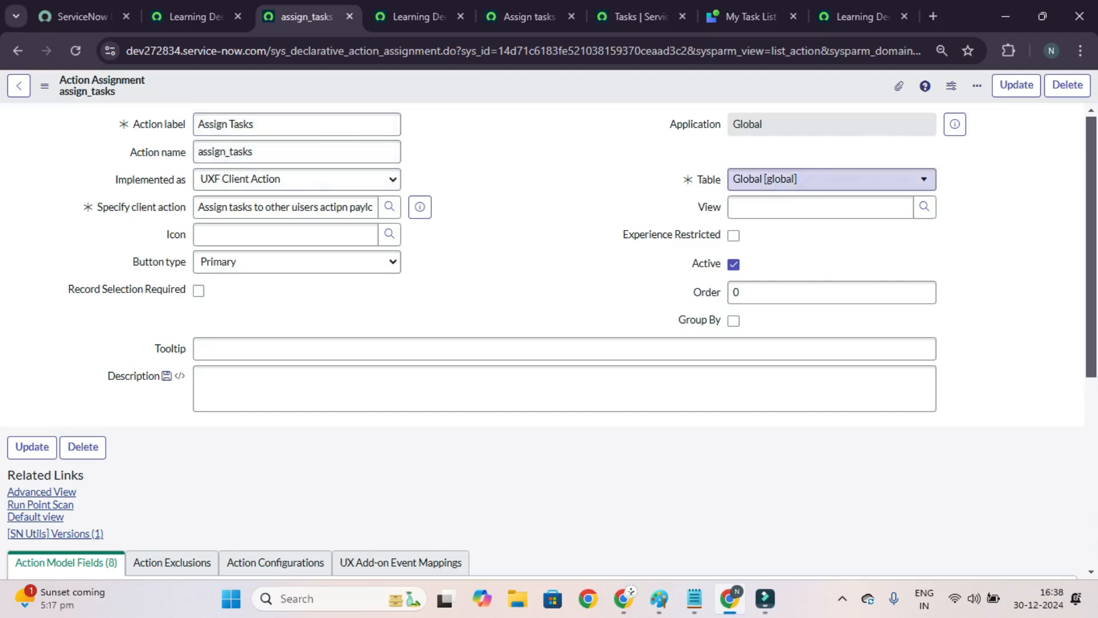
Set the assign_tasks action assignment's Table to Task [task]
left_click(823, 179)
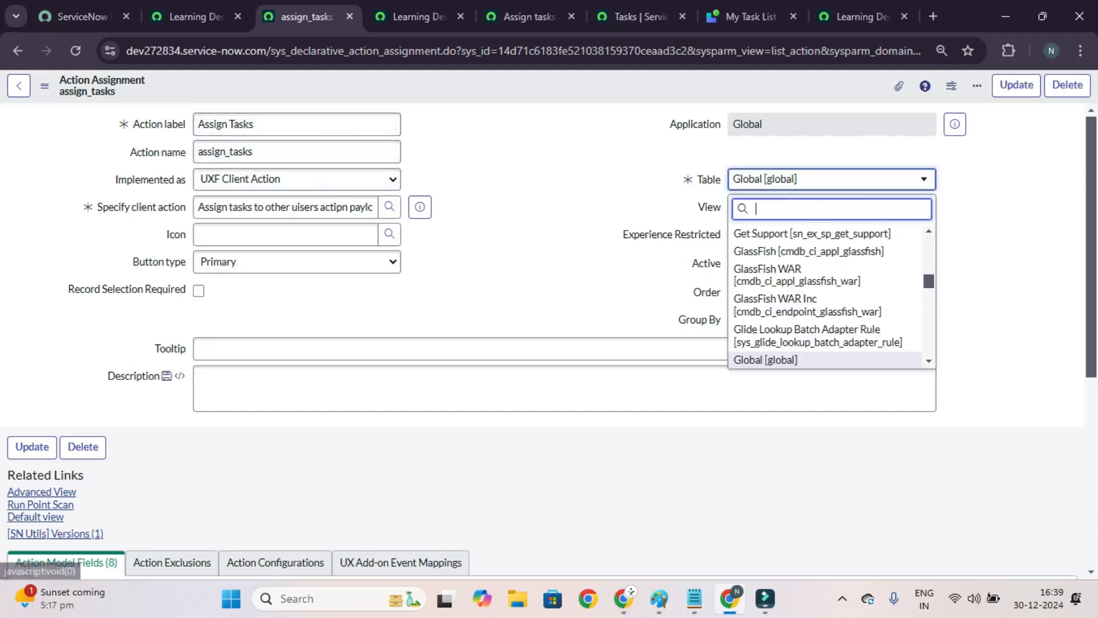
type("task")
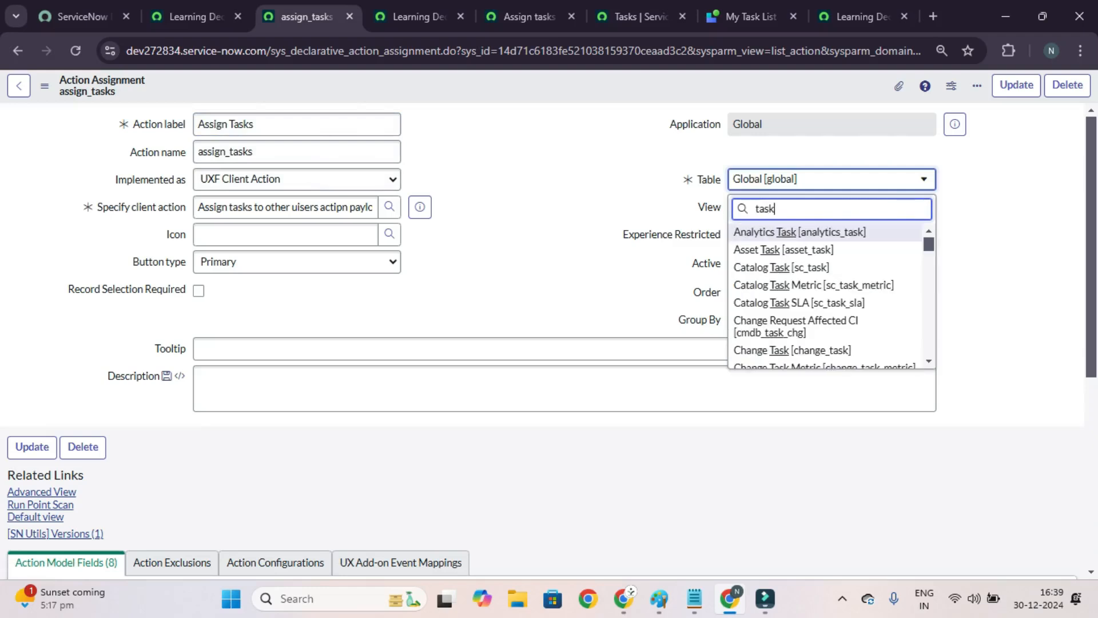
key("Down")
key("Down")
key("Down")
key("Down")
key("Down")
key("Down")
key("Down")
key("Down")
key("Down")
key("Down")
key("Down")
key("Down")
key("Down")
key("Down")
key("Down")
key("Down")
key("Down")
key("Down")
key("Down")
key("Down")
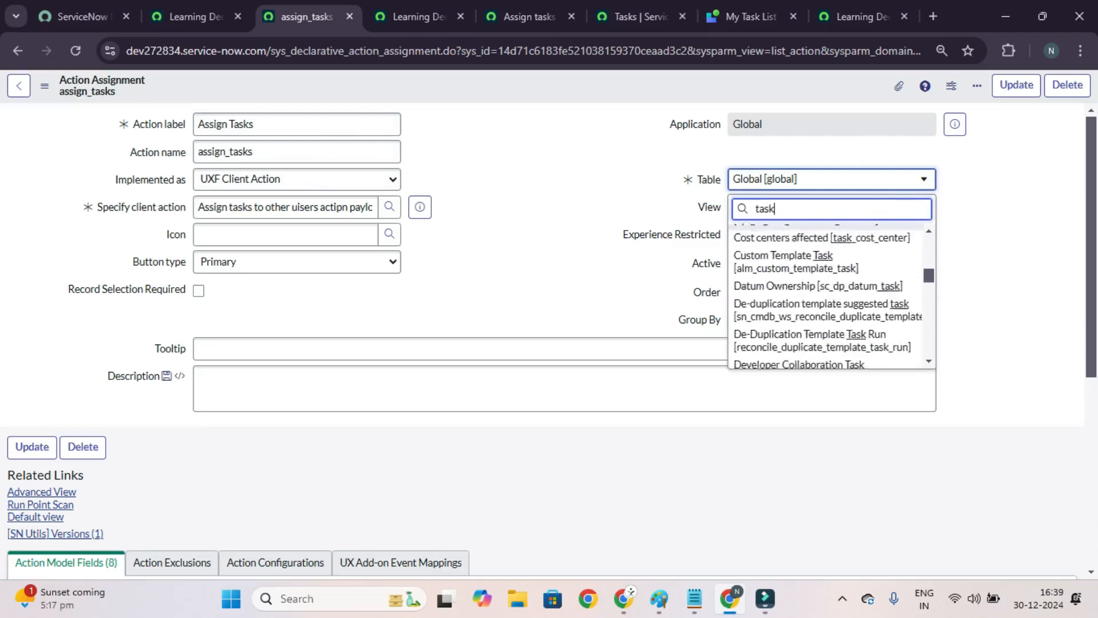
key("Down")
key("Down")
key("Down")
key("Down")
key("Down")
key("Down")
key("Down")
key("Down")
key("Down")
key("Down")
key("Down")
key("Down")
key("Down")
key("Down")
key("Down")
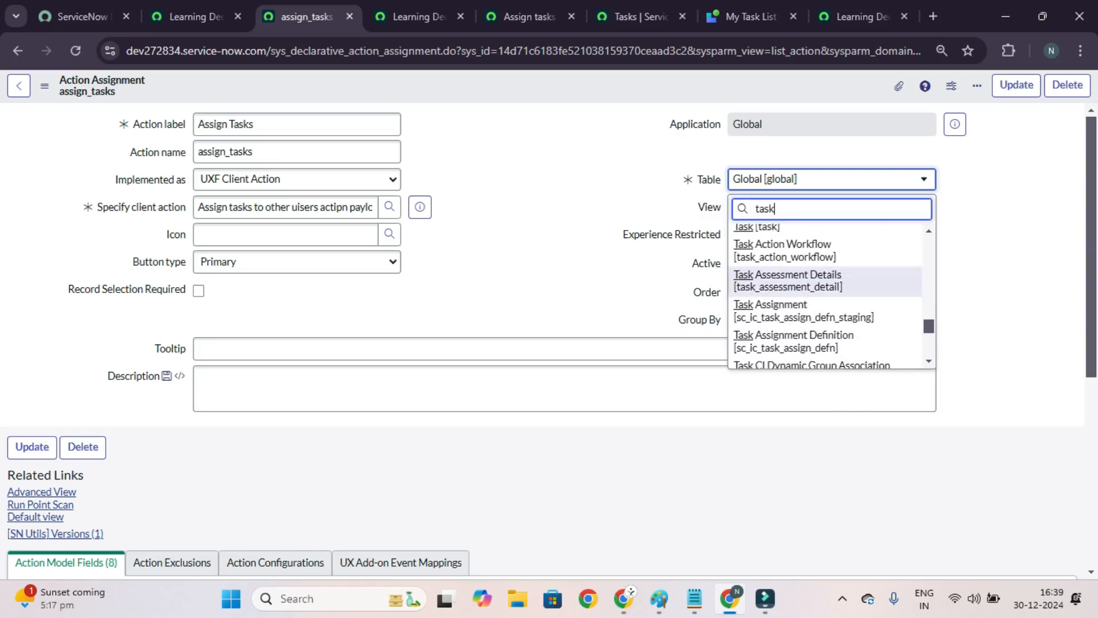
key("Return")
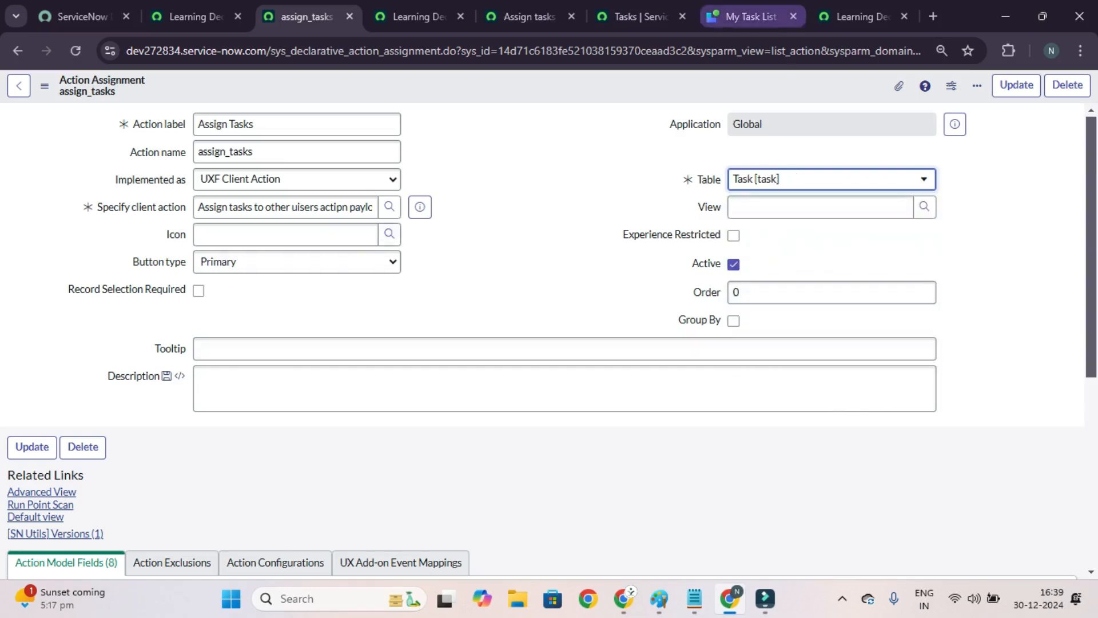
On the live task list page, select the five tasks from CHG0000011 to INC0000002
left_click(856, 16)
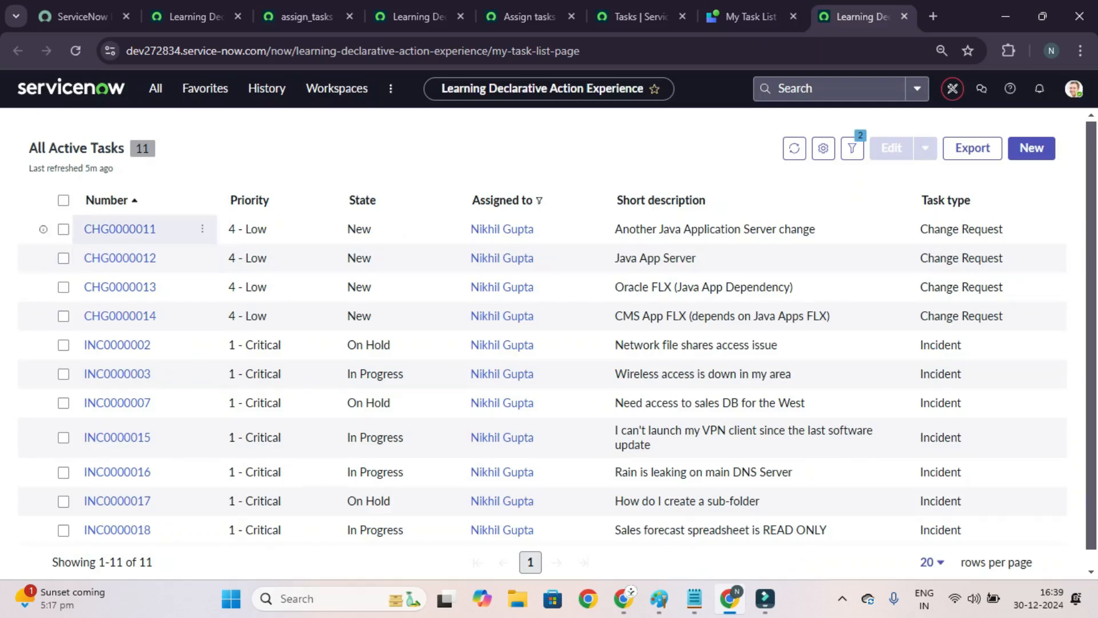
left_click(63, 229)
left_click(63, 258)
left_click(63, 287)
left_click(63, 316)
left_click(63, 345)
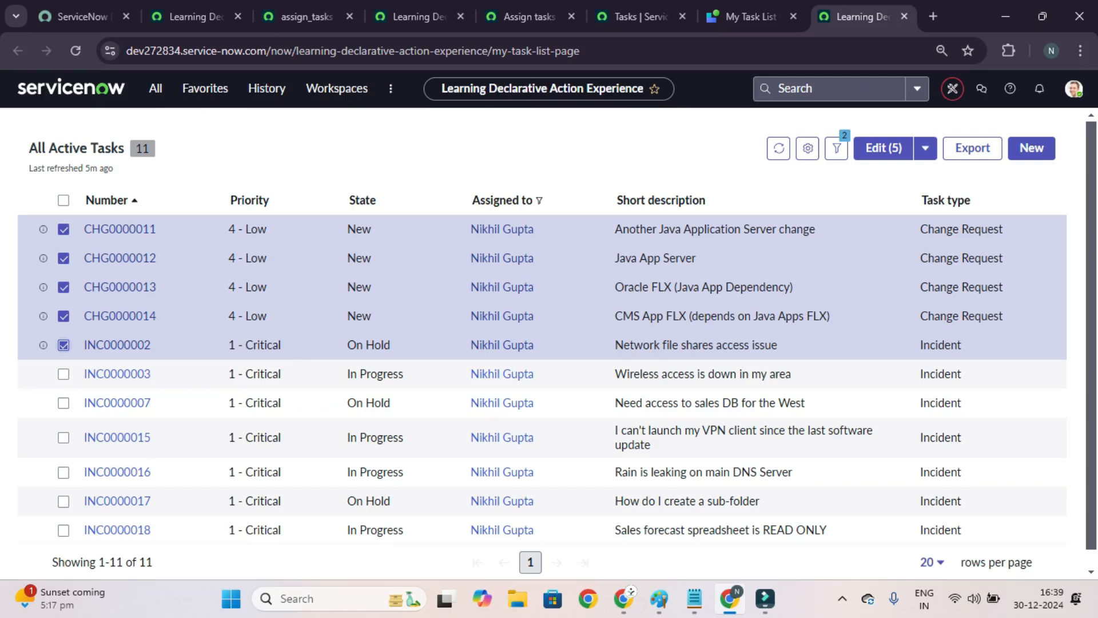
Return to the assign_tasks action assignment, enable Record Selection Required, and save the record
left_click(413, 16)
left_click(526, 16)
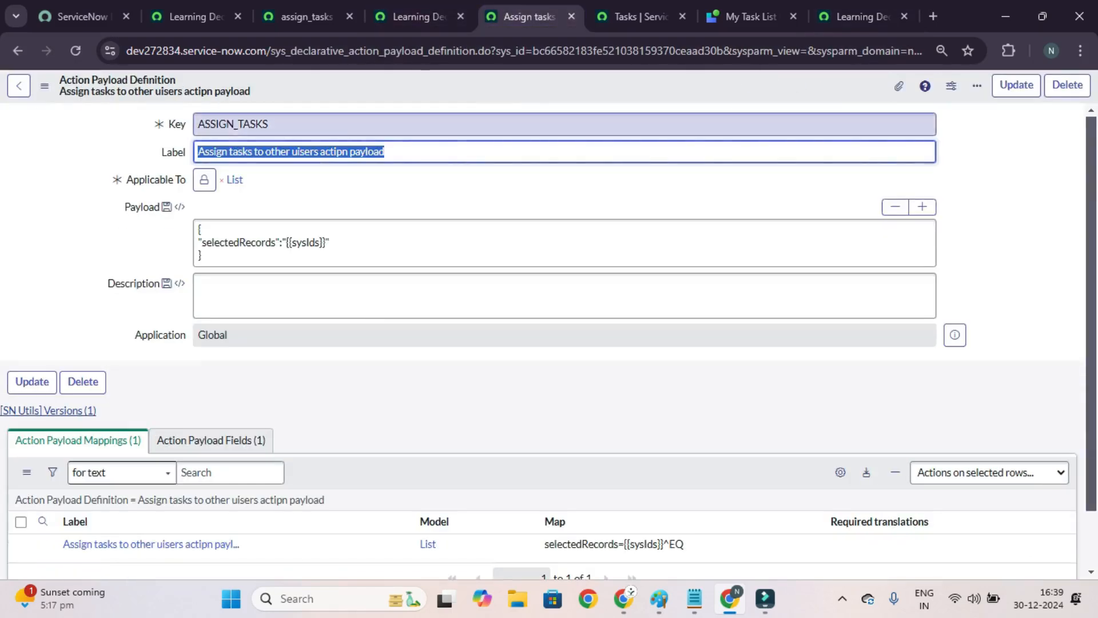
left_click(297, 16)
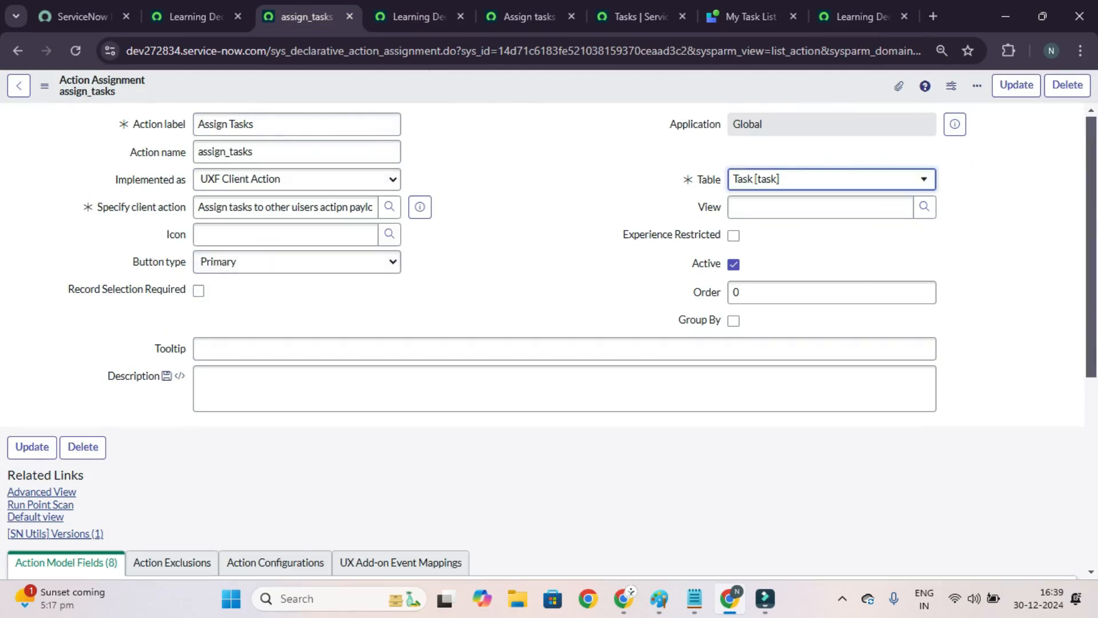
left_click(199, 291)
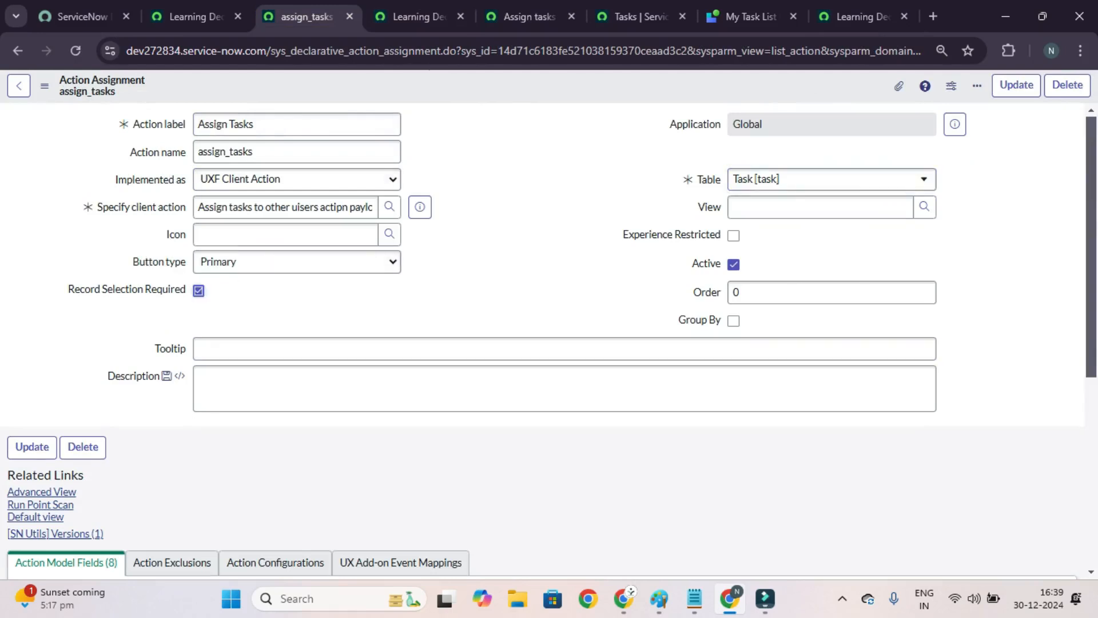
scroll(561, 270, "down", 1)
scroll(561, 270, "up", 1)
key("ctrl+s")
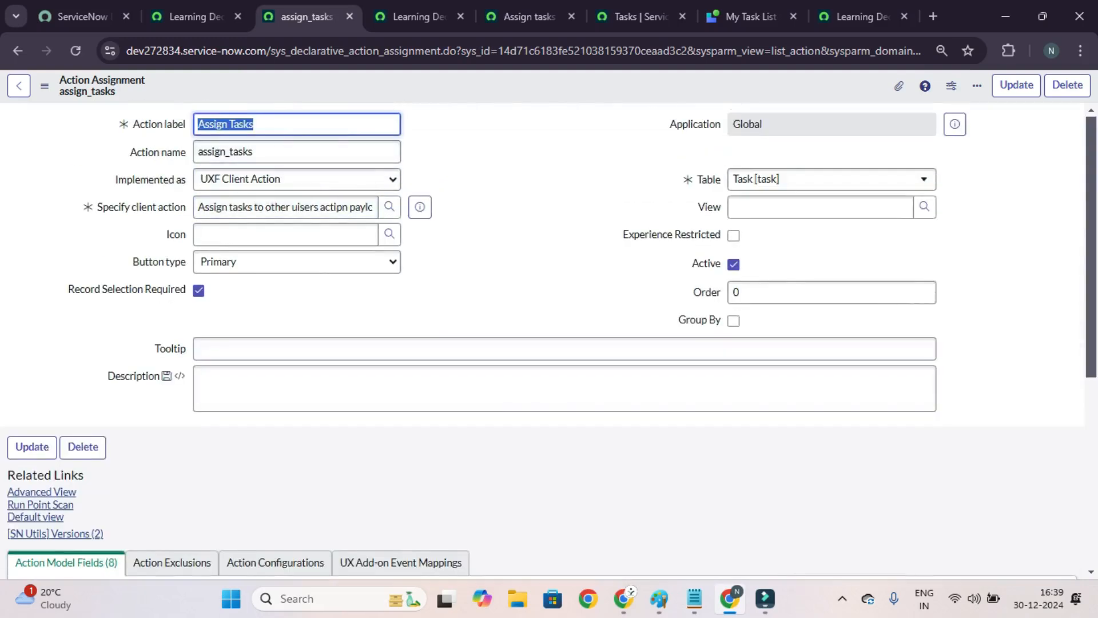
Reload the live task list page and select incidents INC0000007, INC0000003 and INC0000002 to test the Assign Tasks action
key("ctrl+9")
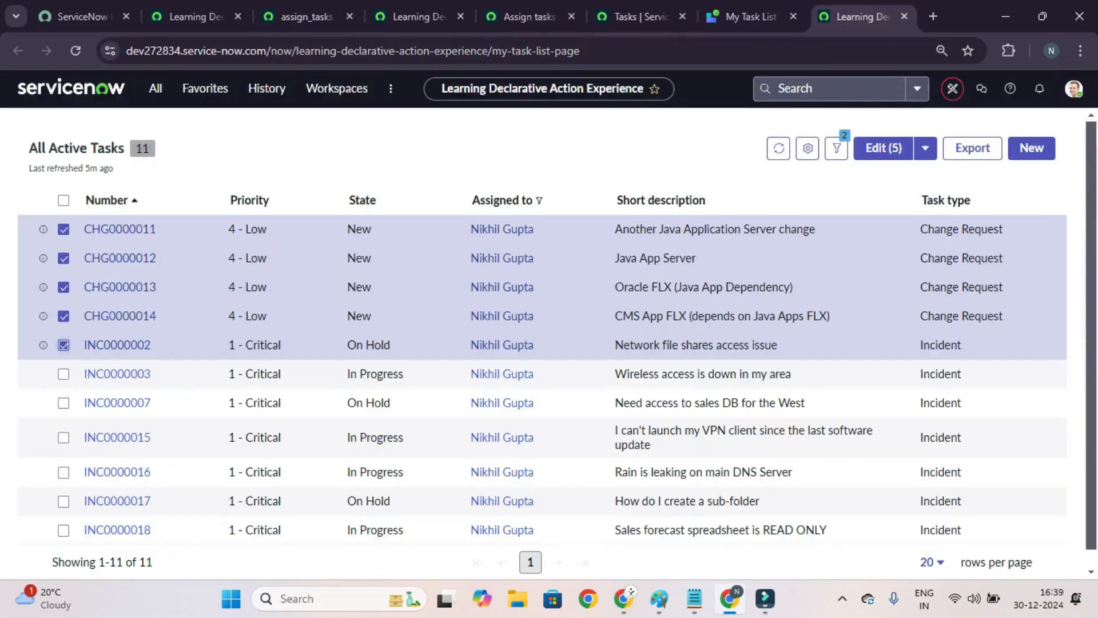
key("F5")
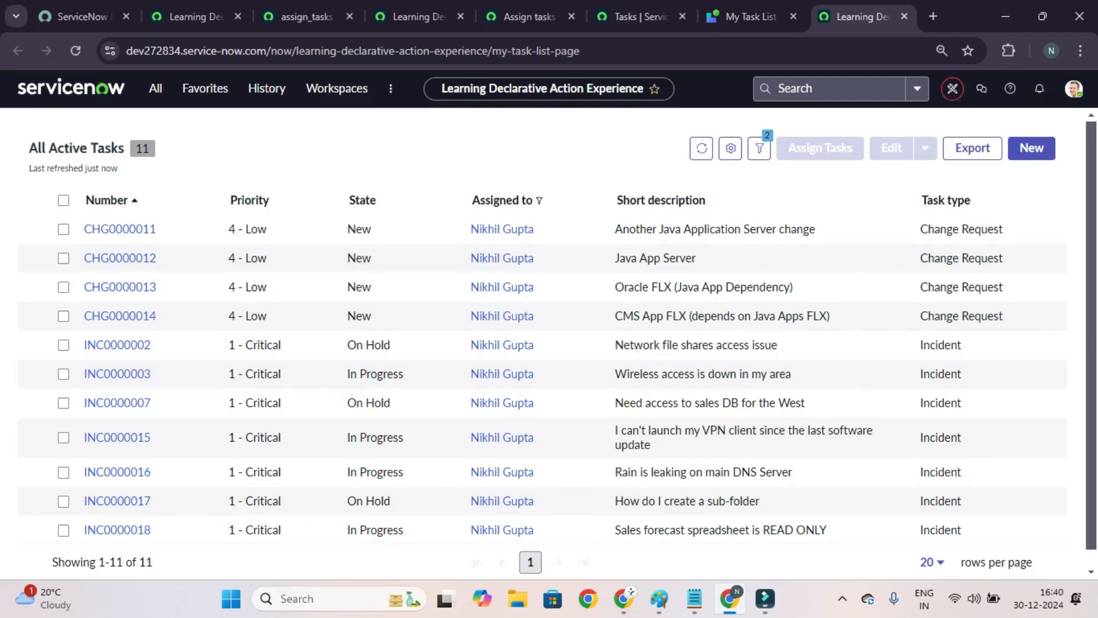
left_click(63, 403)
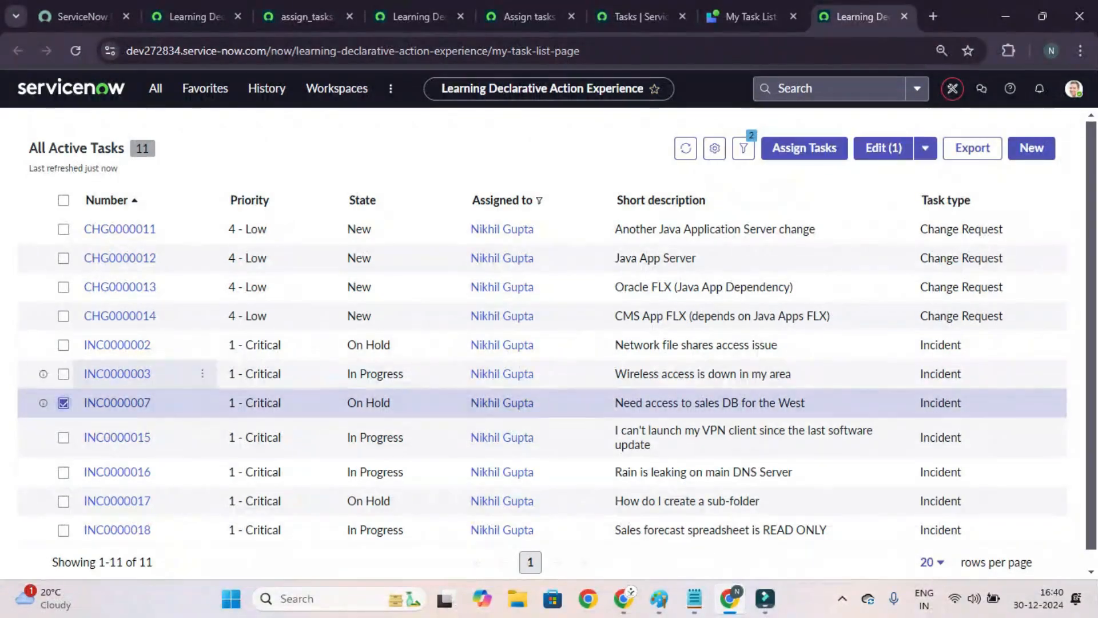
left_click(63, 373)
left_click(63, 344)
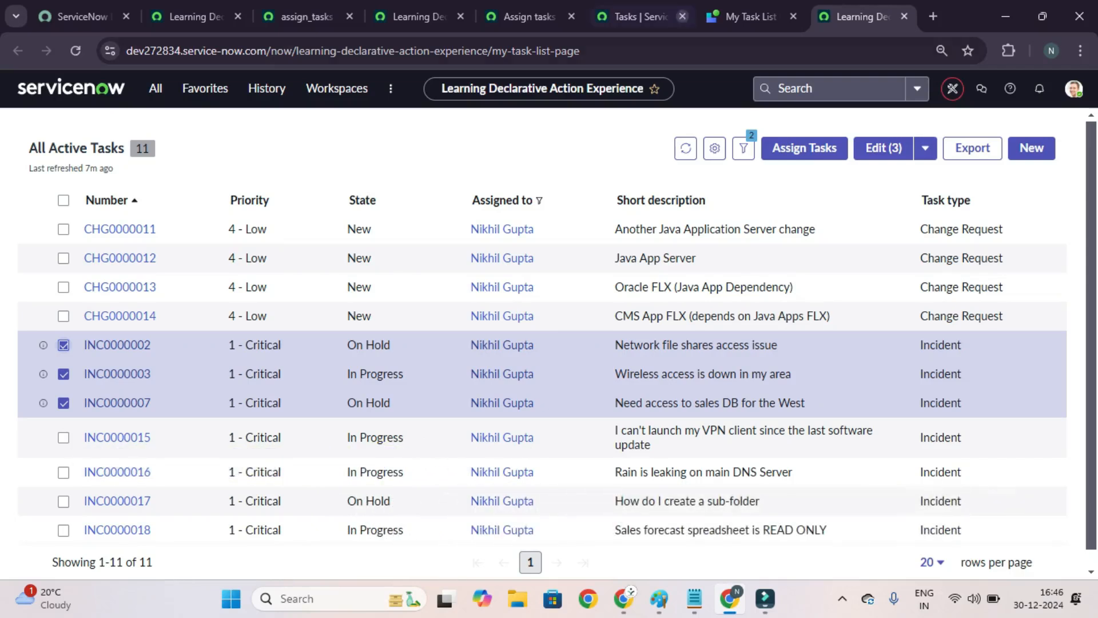
Return to My Task List Page in UI Builder and start adding a handled event for the page Body
key("ctrl+Page_Up")
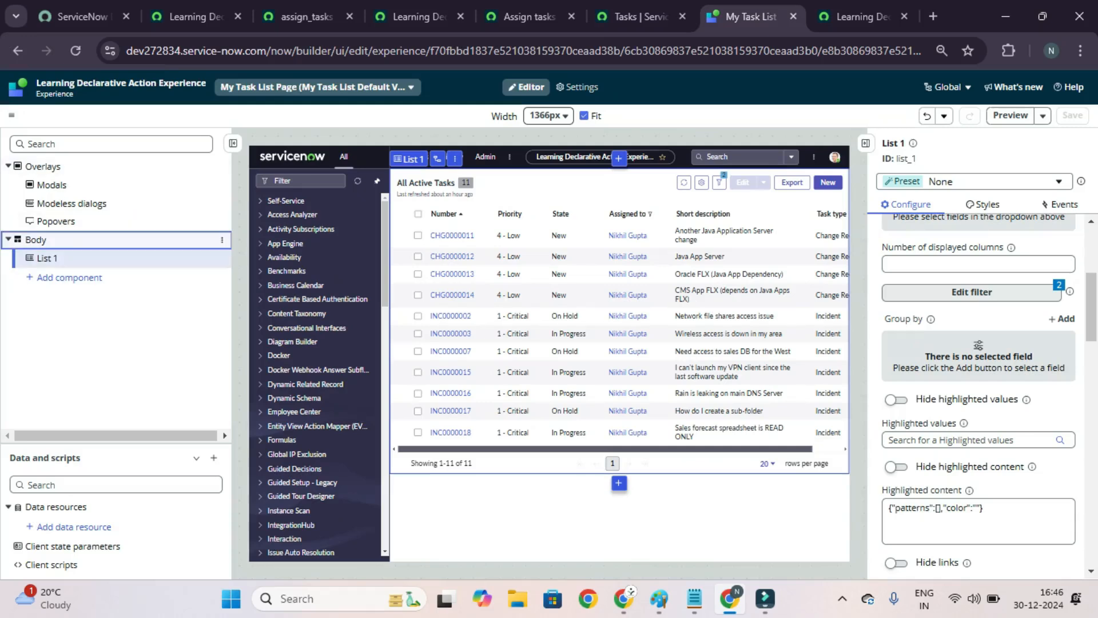
left_click(35, 240)
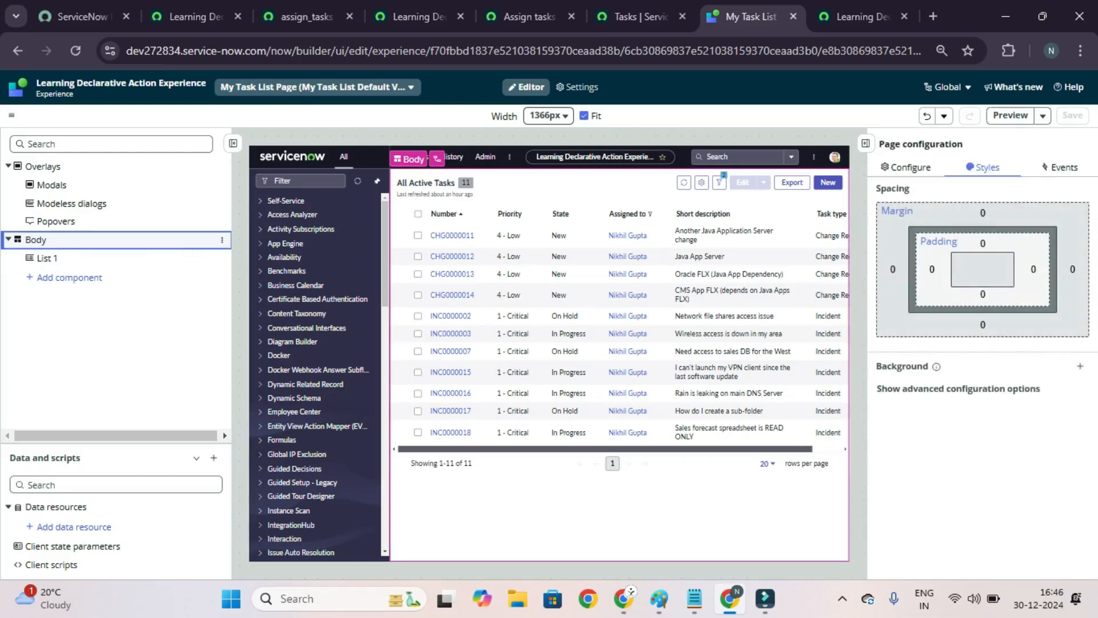
left_click(1058, 167)
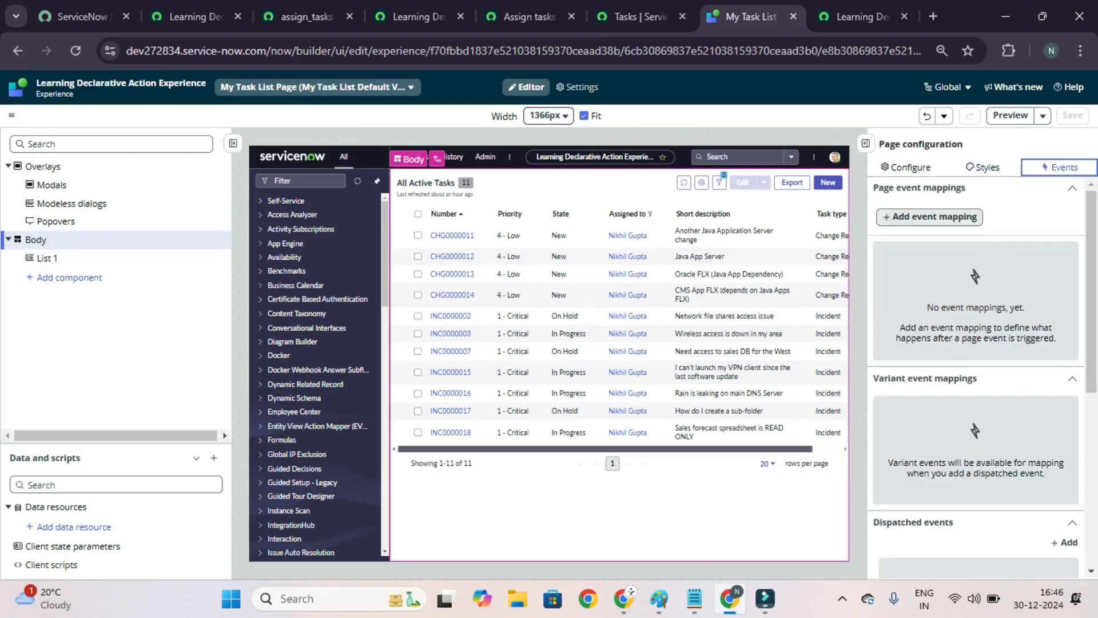
left_click(232, 143)
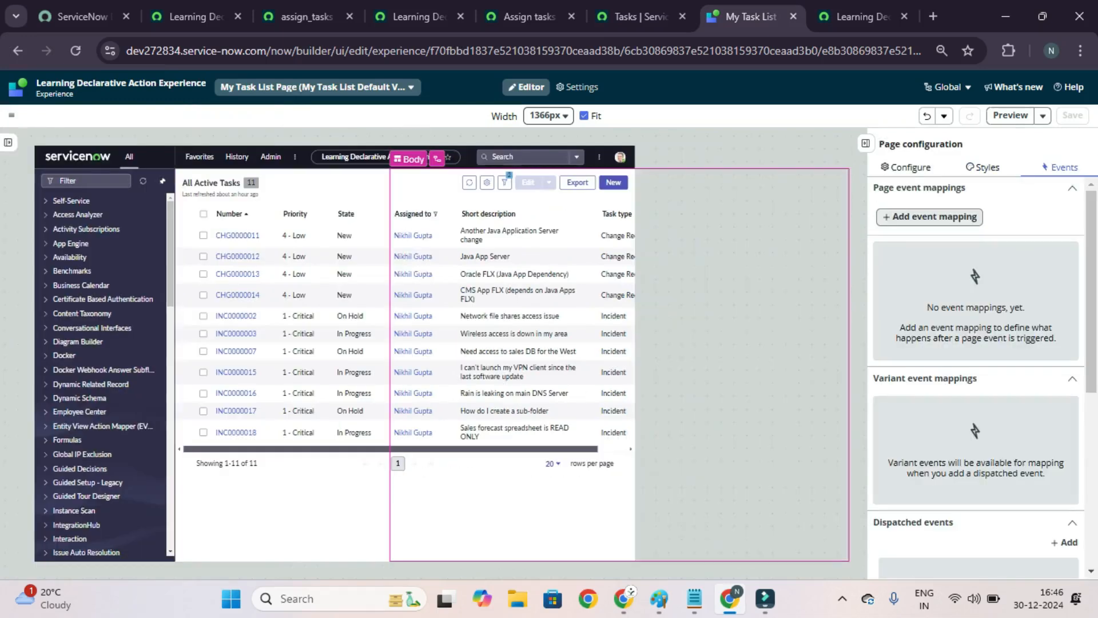
scroll(975, 377, "down", 5)
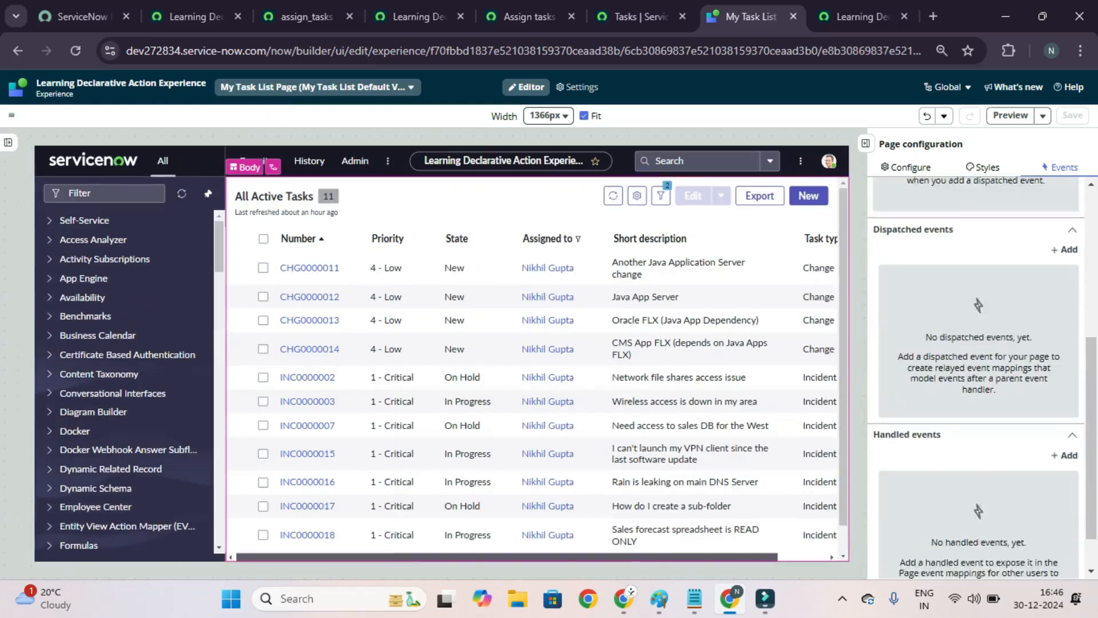
scroll(977, 377, "down", 1)
scroll(1065, 404, "down", 1)
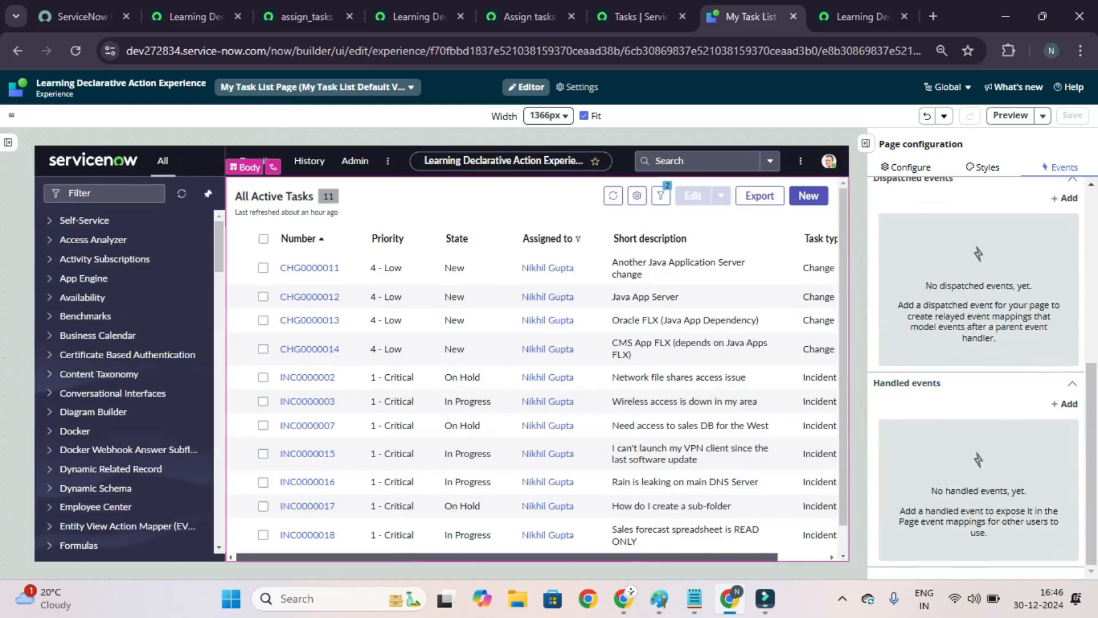
left_click(1065, 404)
Label the new handled event LIST#ASSIGN_TASKS
left_click(413, 199)
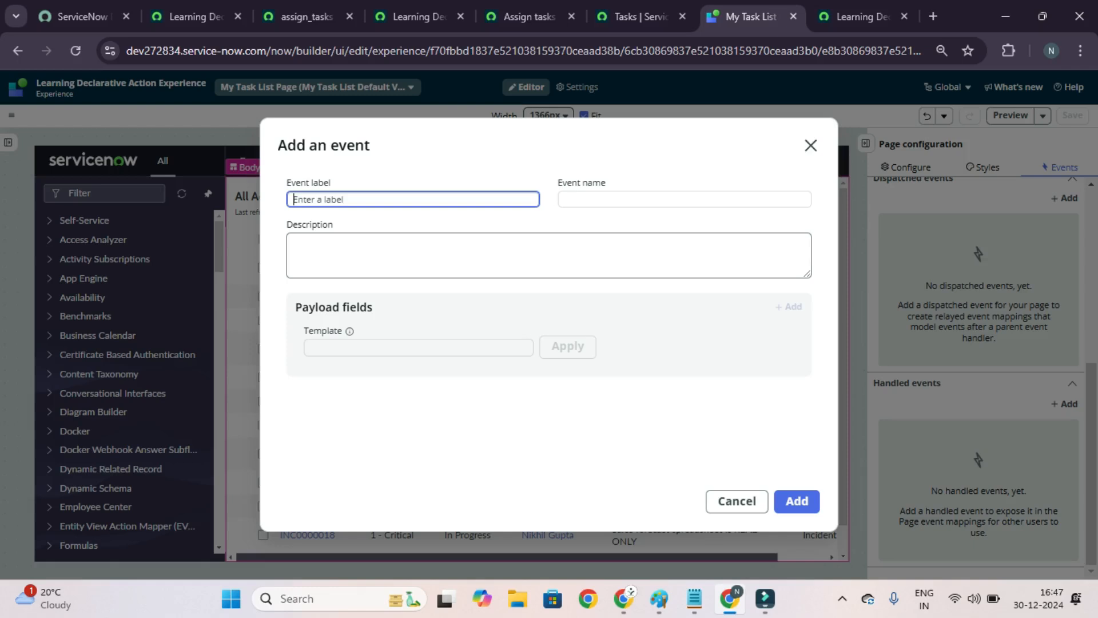
type("ASS")
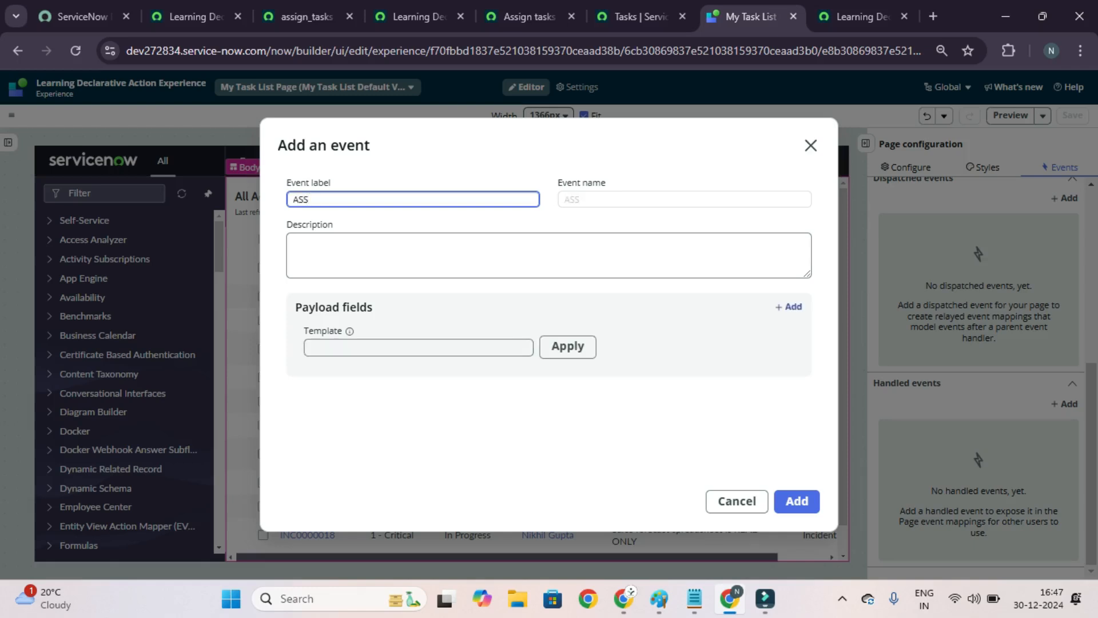
type("IGN_TA")
key("BackSpace")
key("BackSpace")
key("BackSpace")
key("BackSpace")
key("BackSpace")
key("BackSpace")
key("BackSpace")
key("BackSpace")
key("BackSpace")
type("LIST#ASSIGN_TASKS")
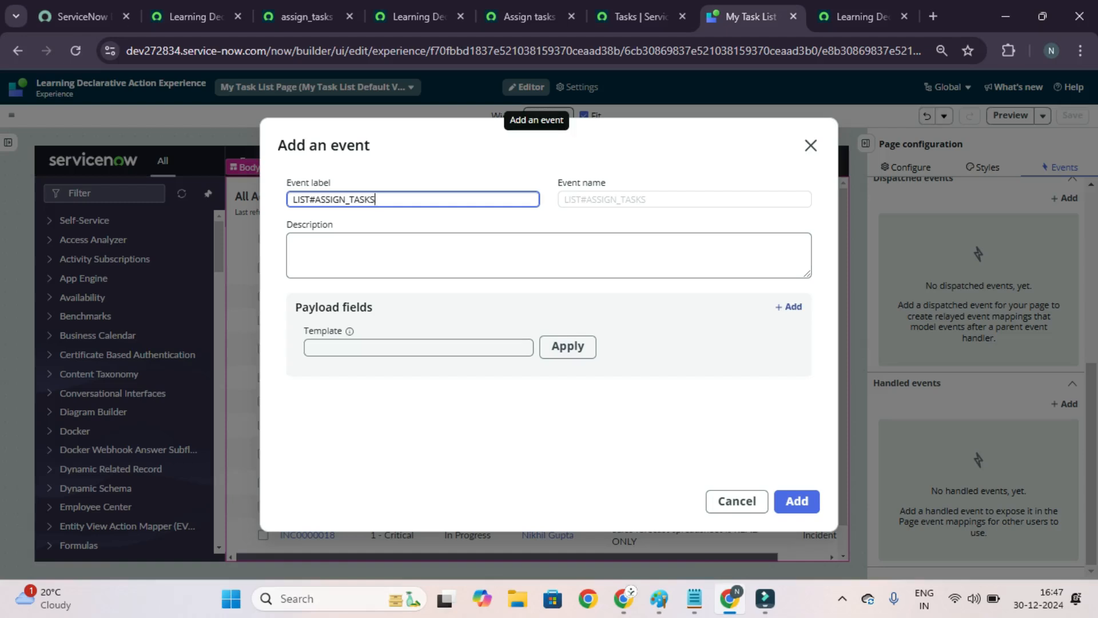
key("ctrl+a")
left_click(315, 199)
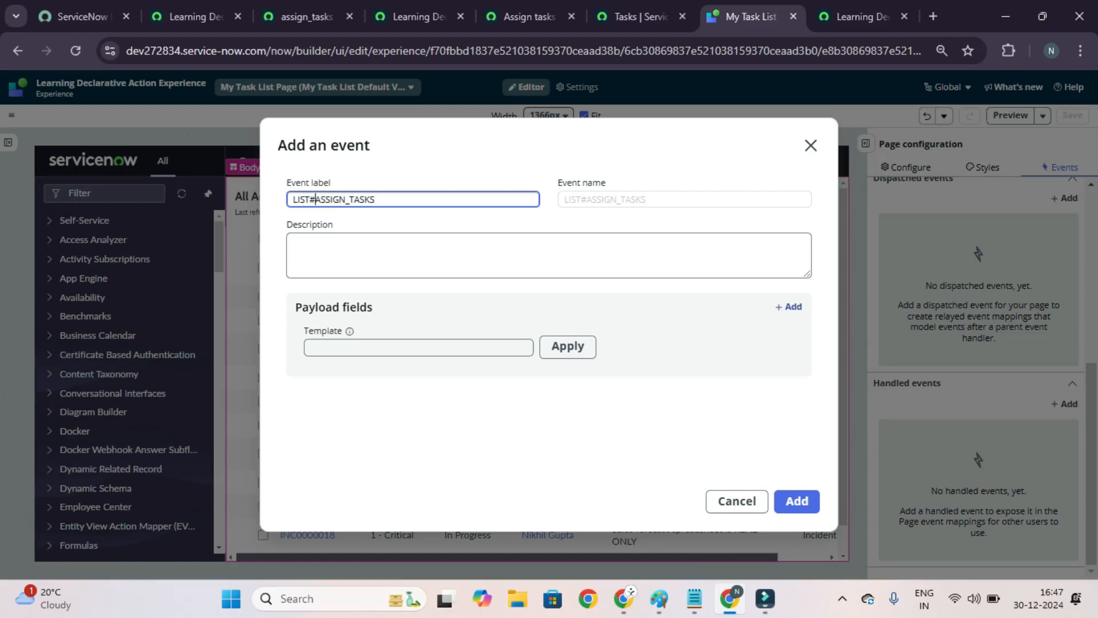
left_click(549, 429)
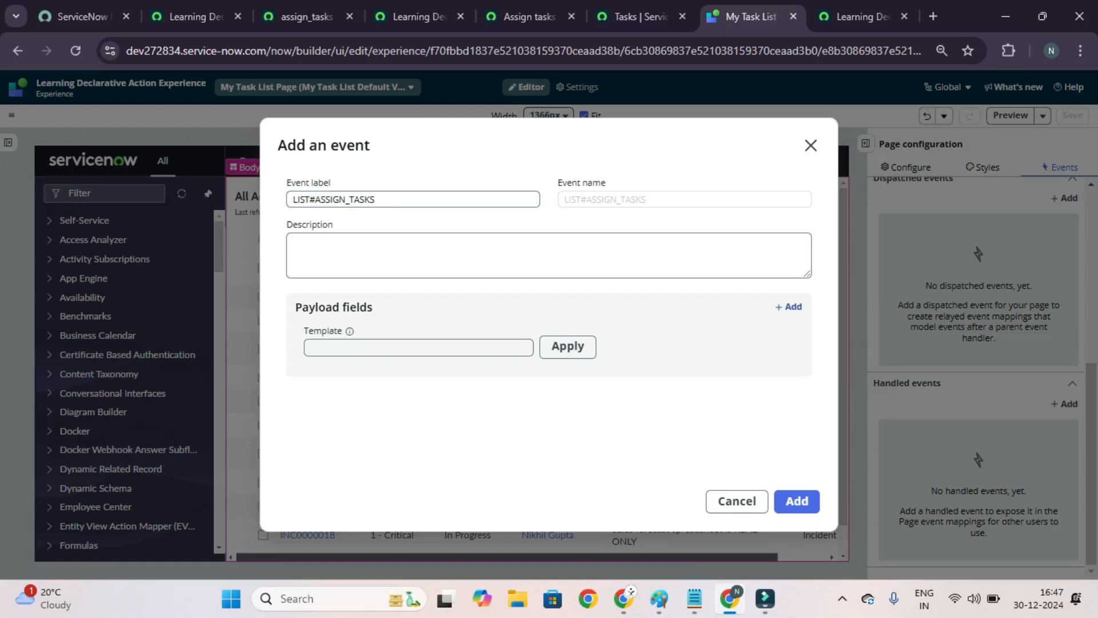
Replace the prefix of the event label so that it reads LIST_ASSIGN_TASKS
left_click(315, 199)
key("BackSpace")
key("BackSpace")
key("BackSpace")
key("BackSpace")
key("BackSpace")
type("LIST")
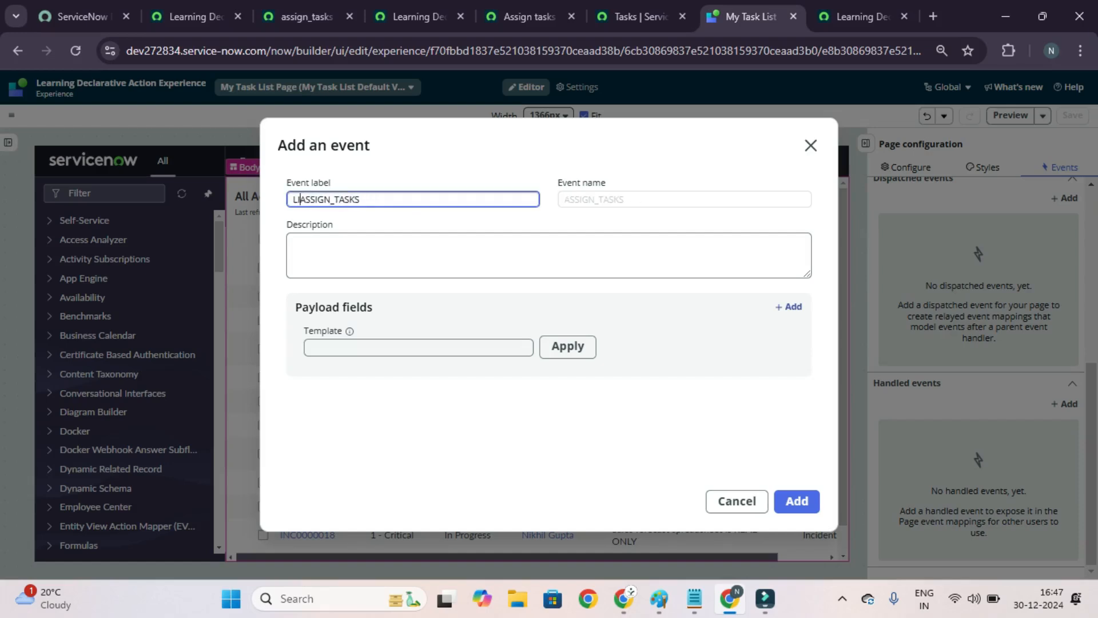
type("_")
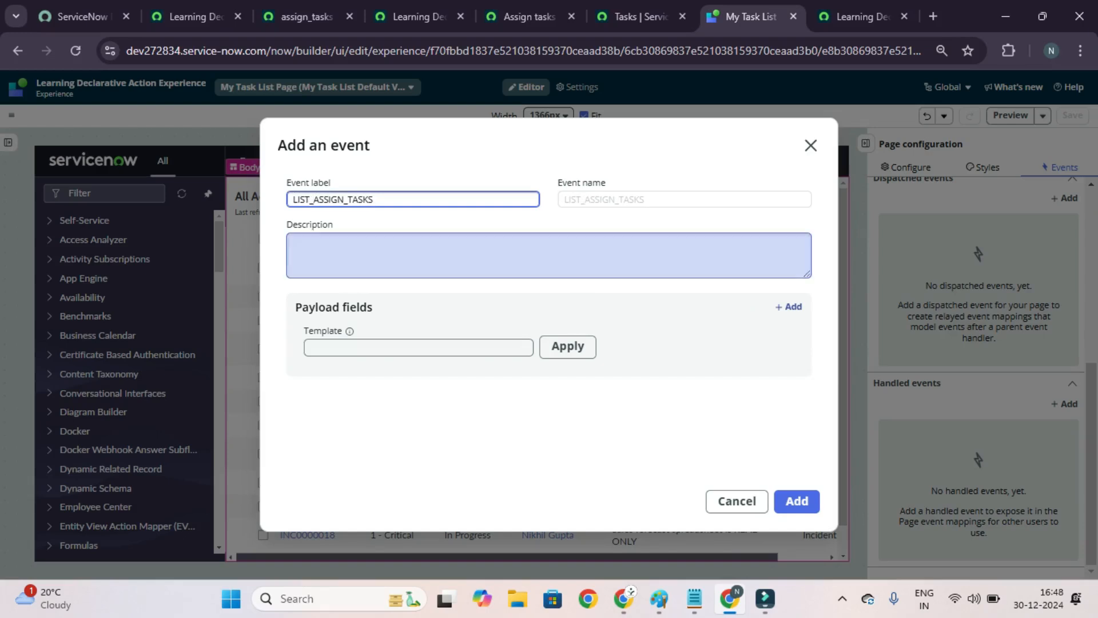
Add a payload field to the event, named selectedRecords as copied from the Assign tasks action payload definition
left_click(789, 306)
left_click(418, 347)
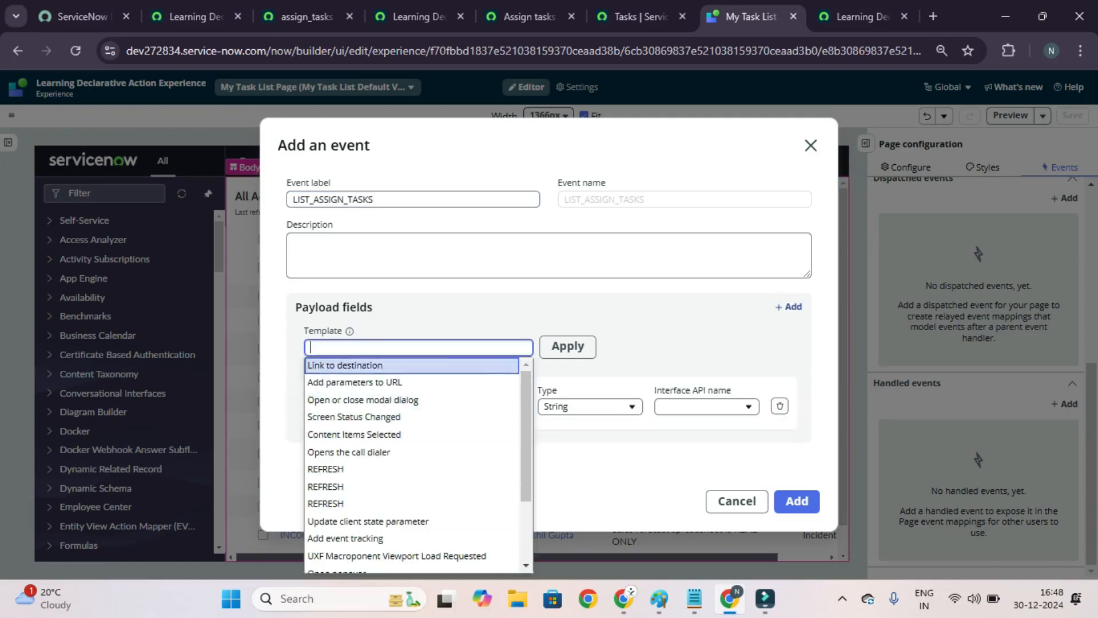
key("Escape")
left_click(361, 407)
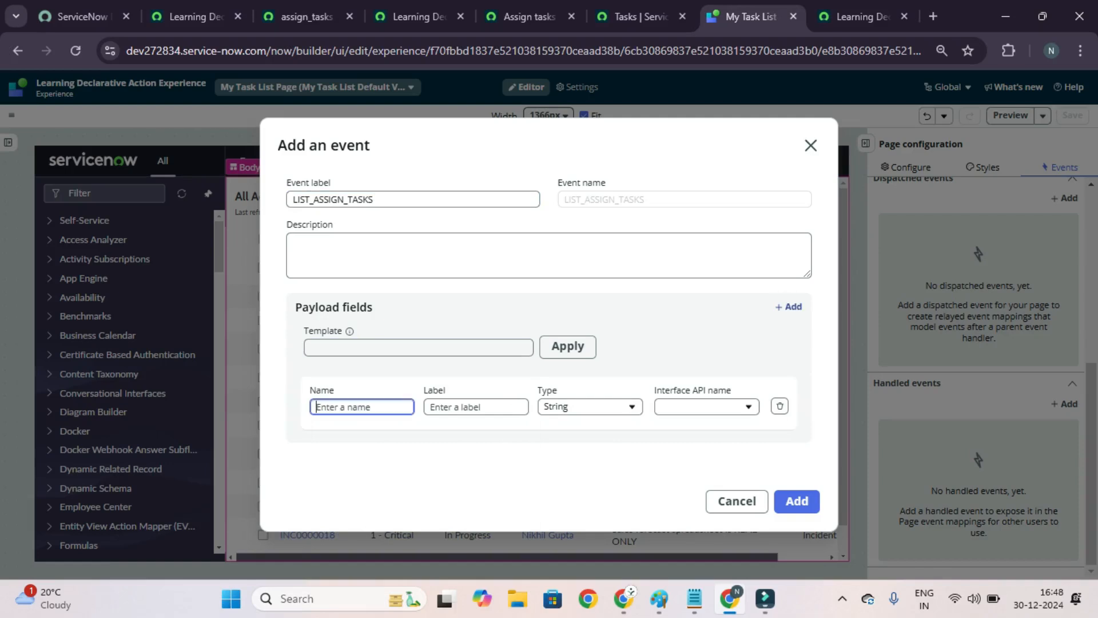
left_click(529, 16)
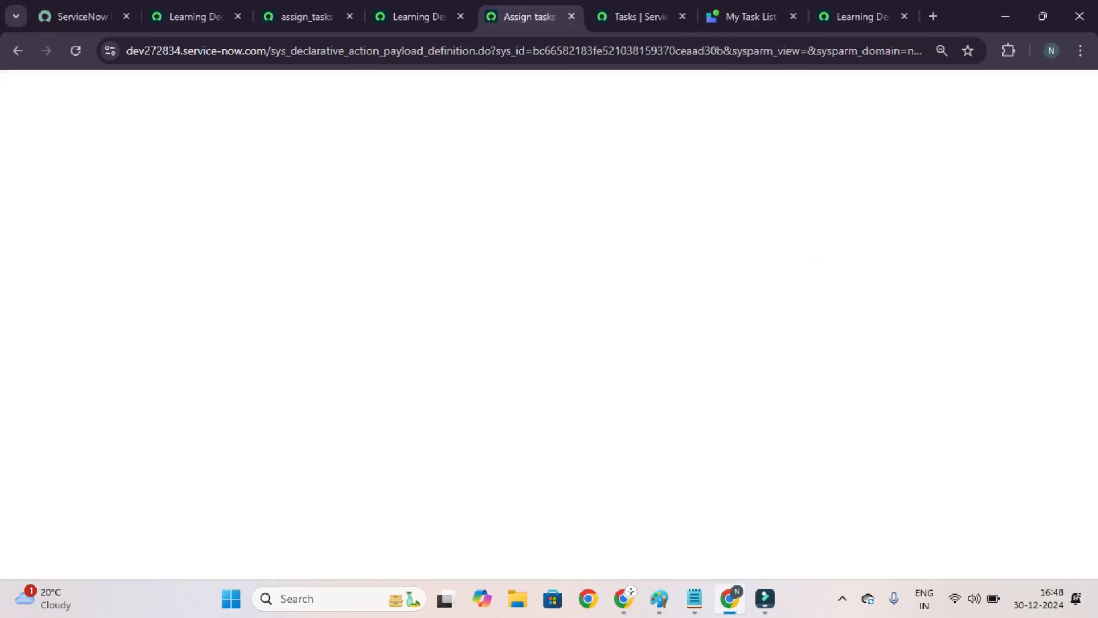
double_click(239, 241)
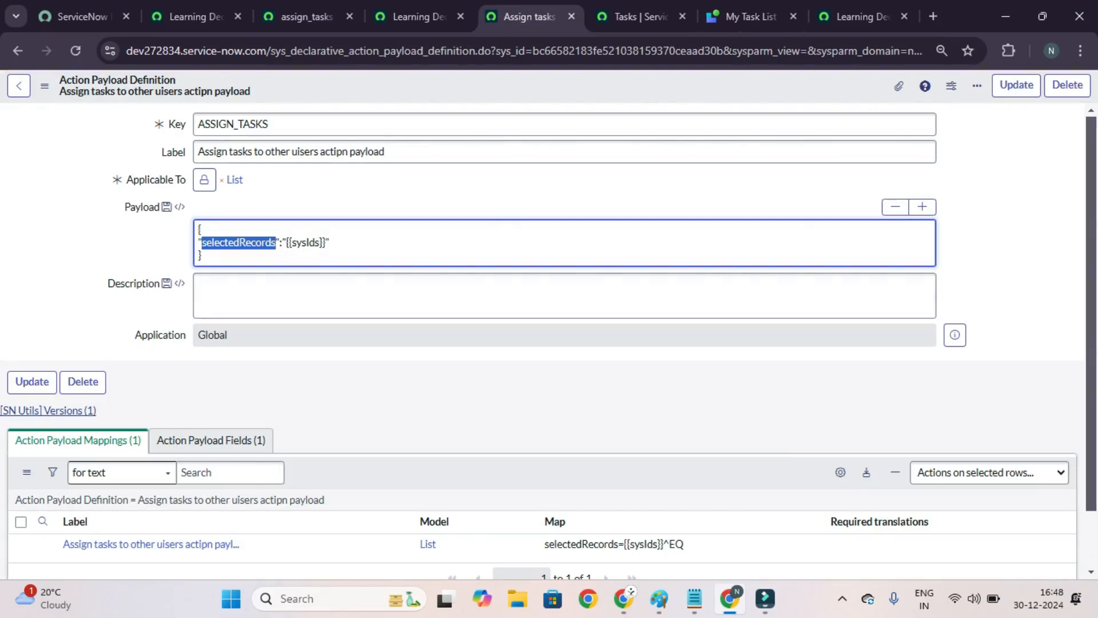
key("ctrl+c")
left_click(749, 16)
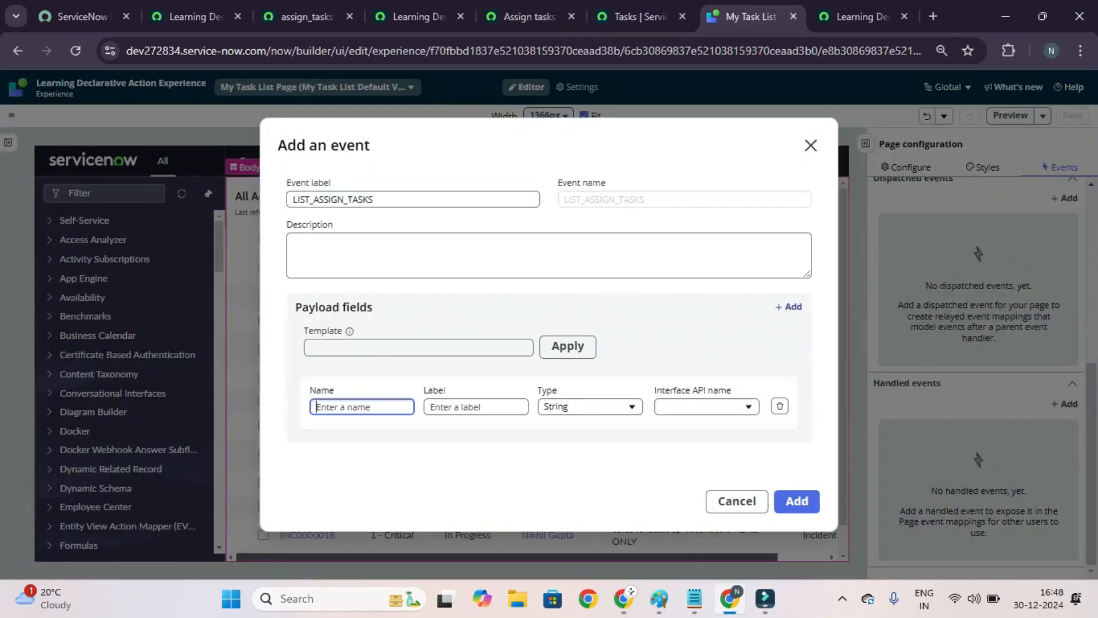
key("ctrl+v")
Label the payload field Selected Records, keep its type as String, and add the event to the page
left_click(476, 407)
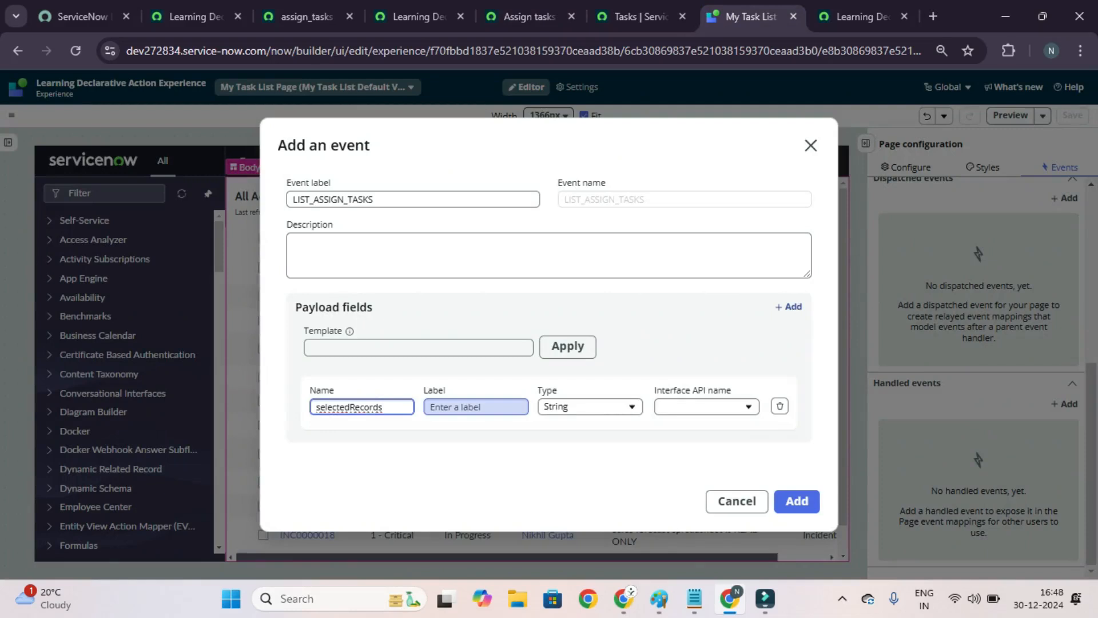
type("Selec")
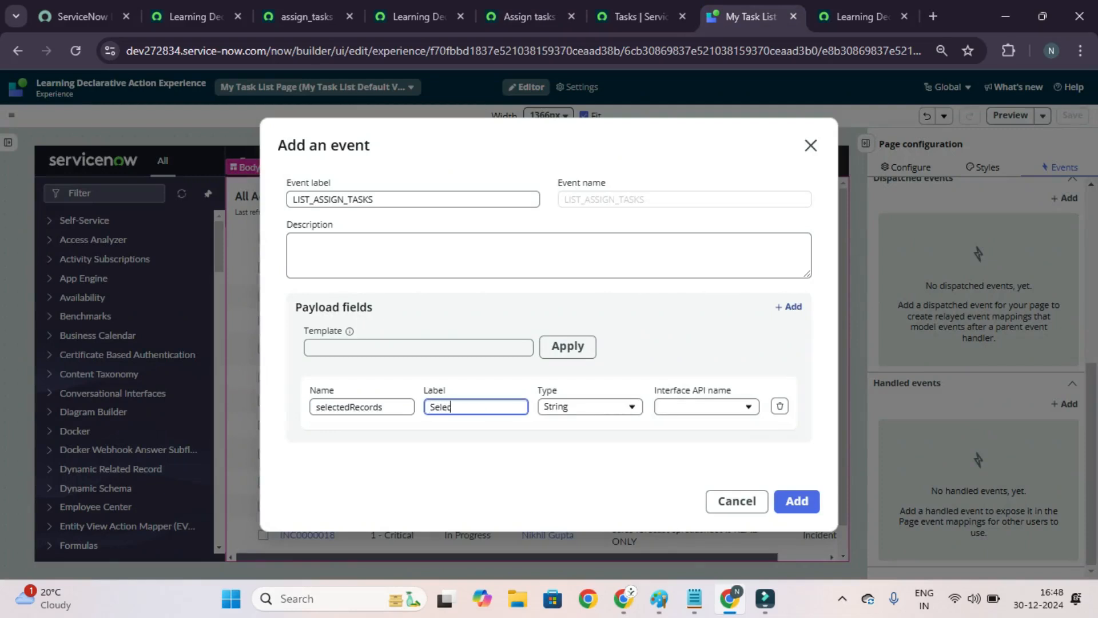
type("ted Records")
key("Tab")
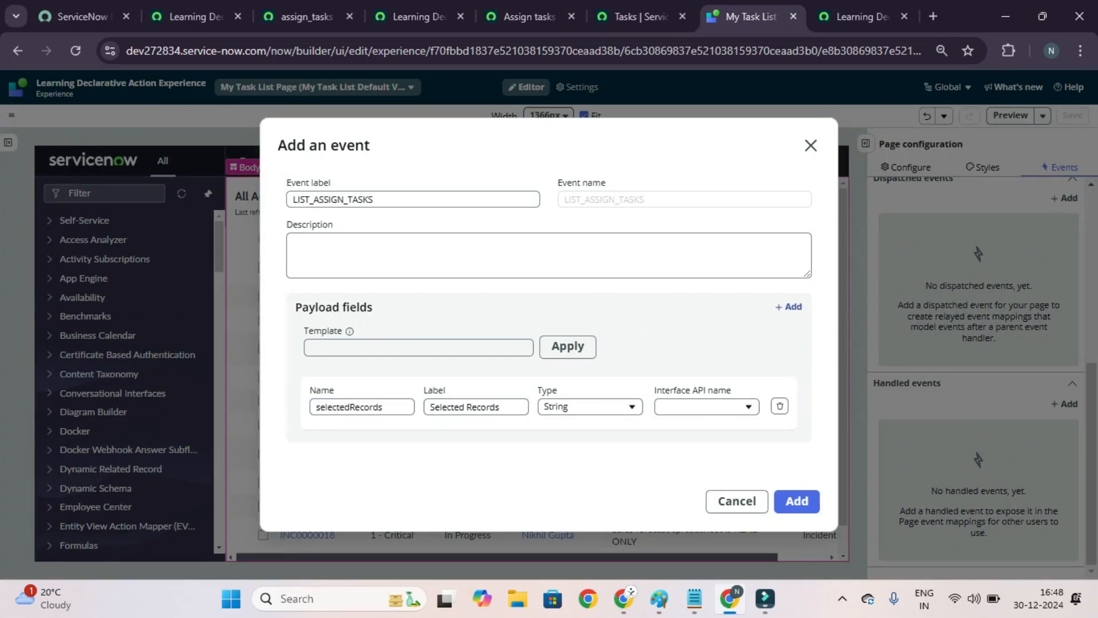
left_click(796, 501)
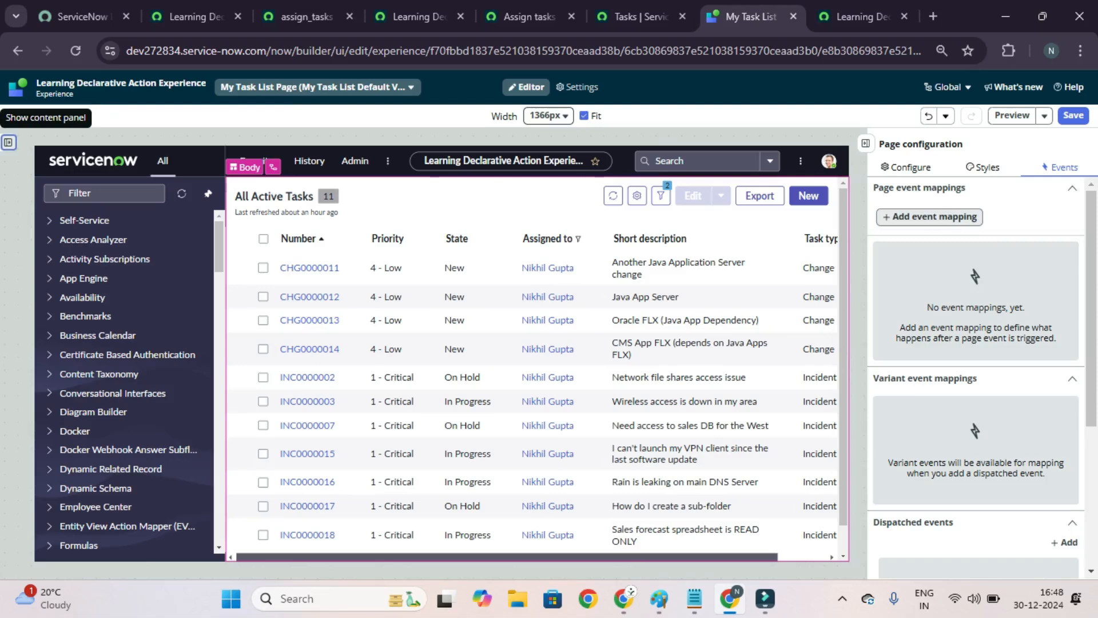
Restore the content panel and add a page event mapping for LIST_ASSIGN_TASKS
left_click(8, 142)
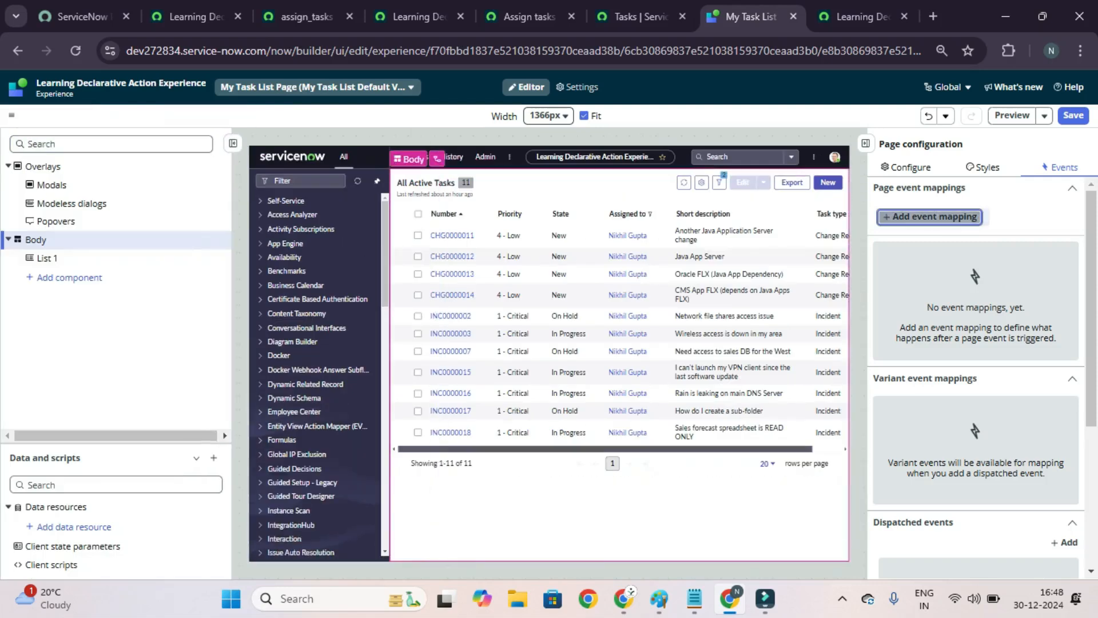
left_click(930, 216)
left_click(927, 297)
left_click(927, 272)
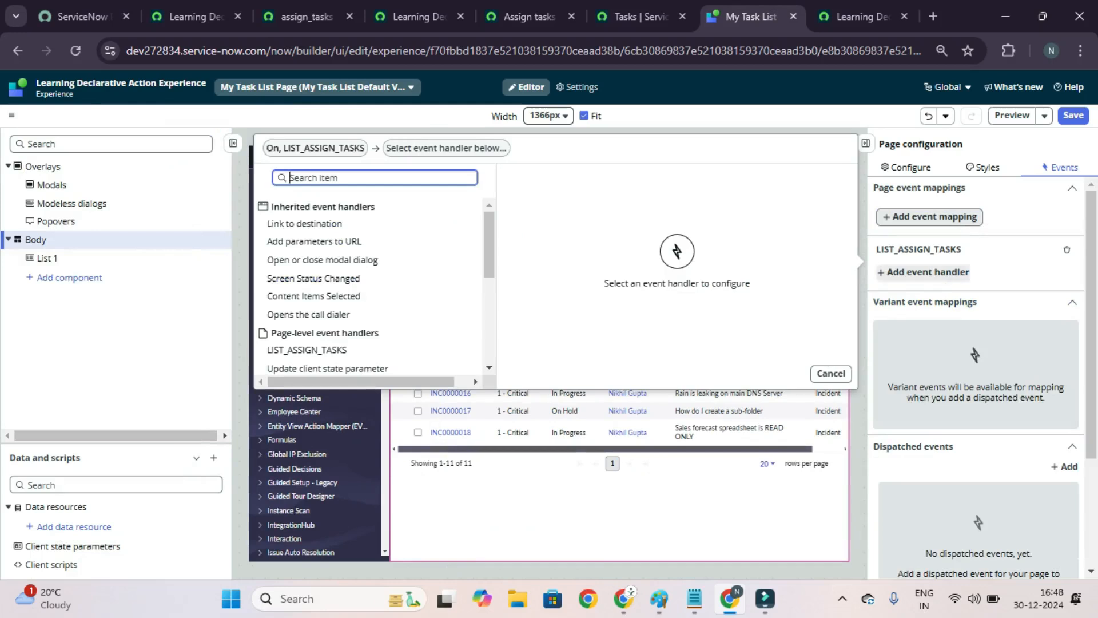
scroll(371, 272, "down", 10)
scroll(372, 271, "up", 10)
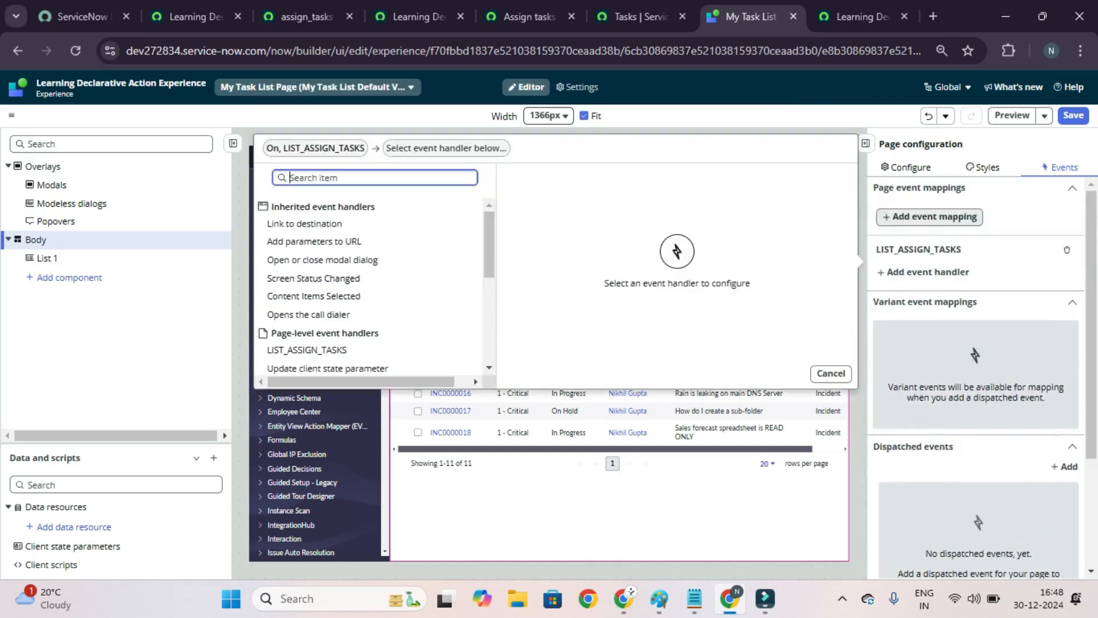
scroll(371, 295, "down", 5)
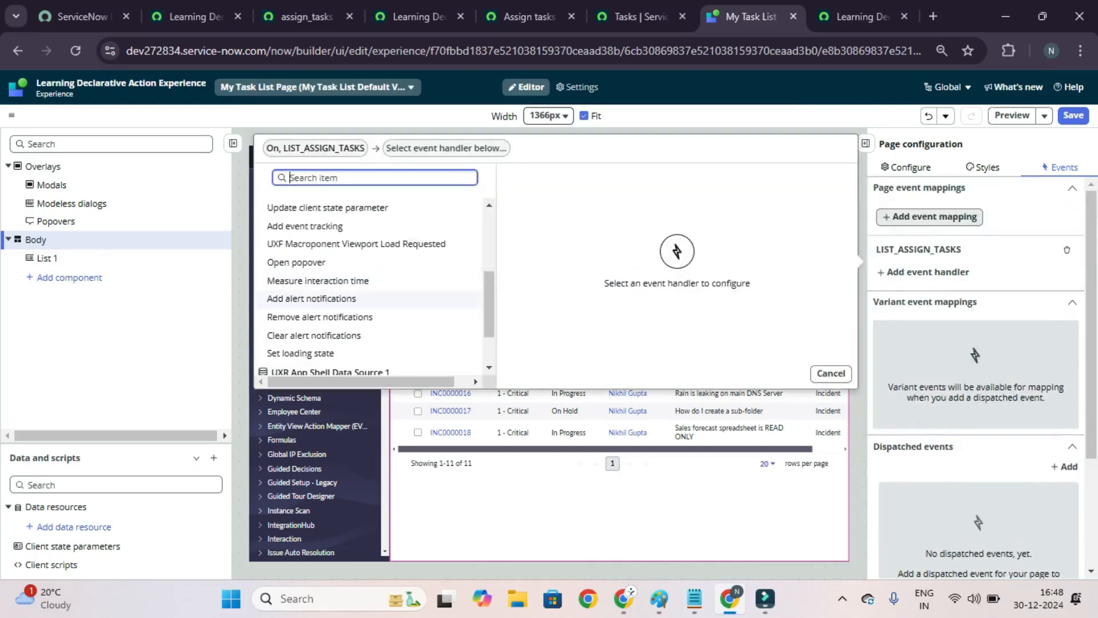
scroll(372, 295, "up", 5)
key("Escape")
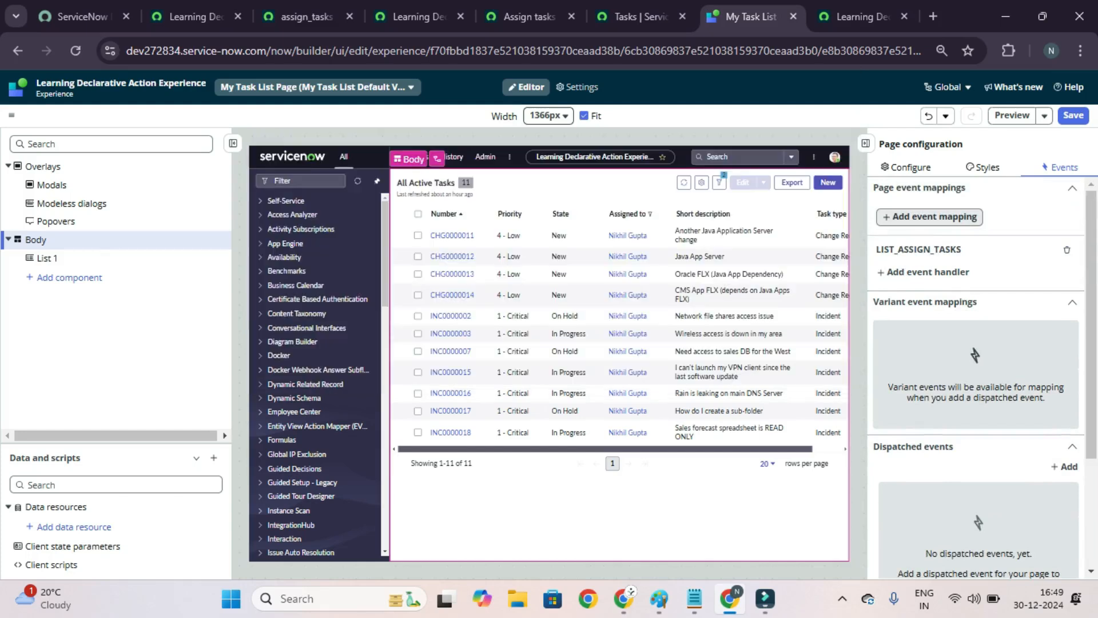
Create a new page client script named ASSIGN TASKS
left_click(50, 564)
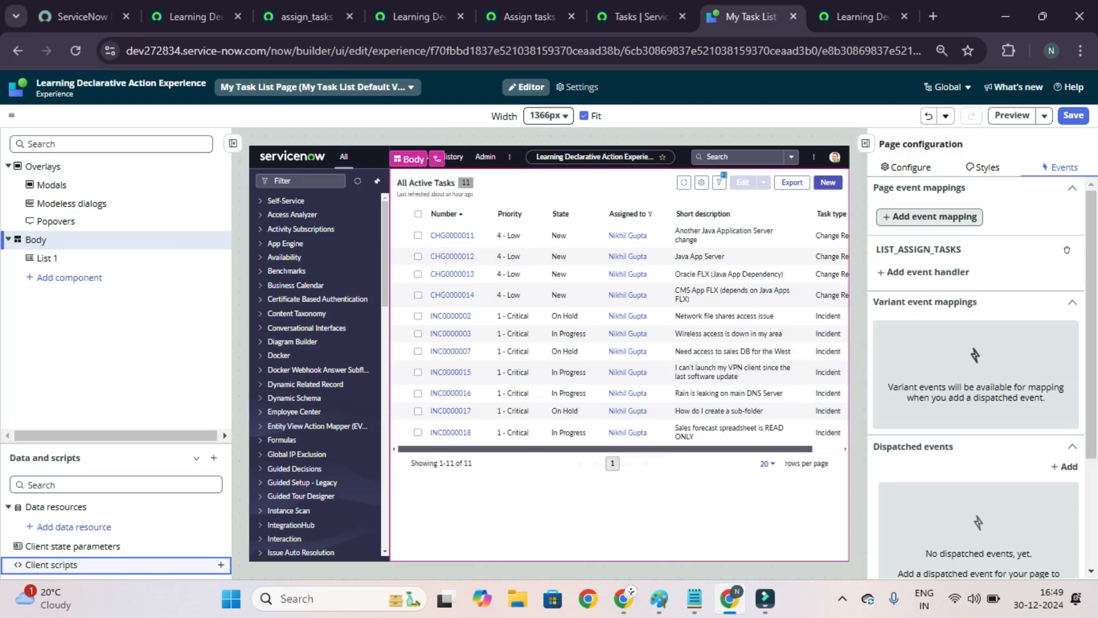
left_click(220, 564)
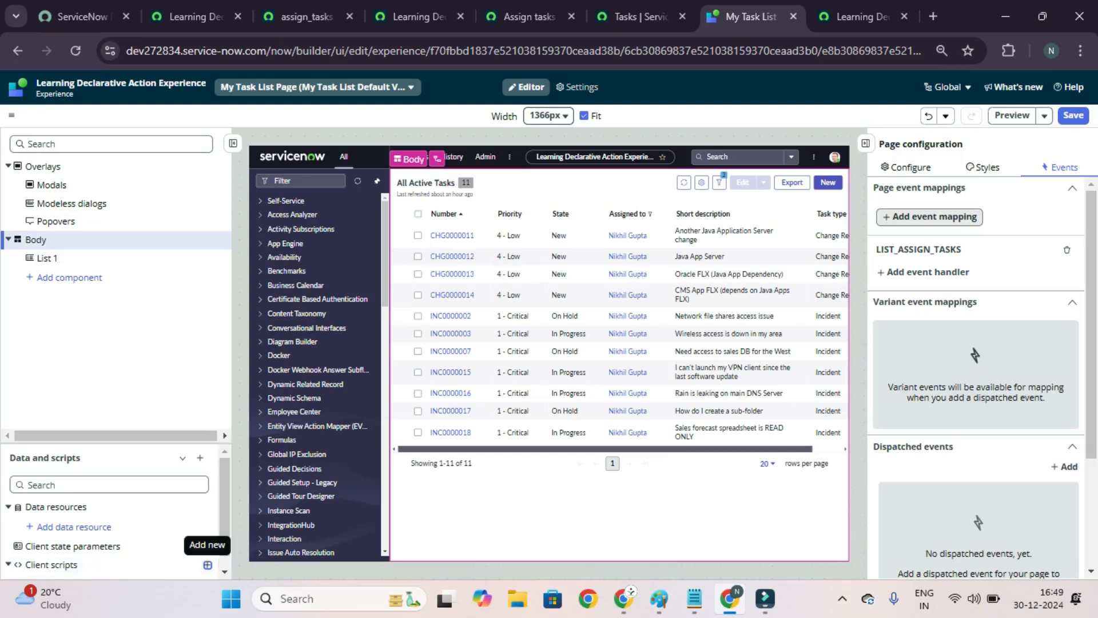
left_click(208, 565)
key("ctrl+a")
key("BackSpace")
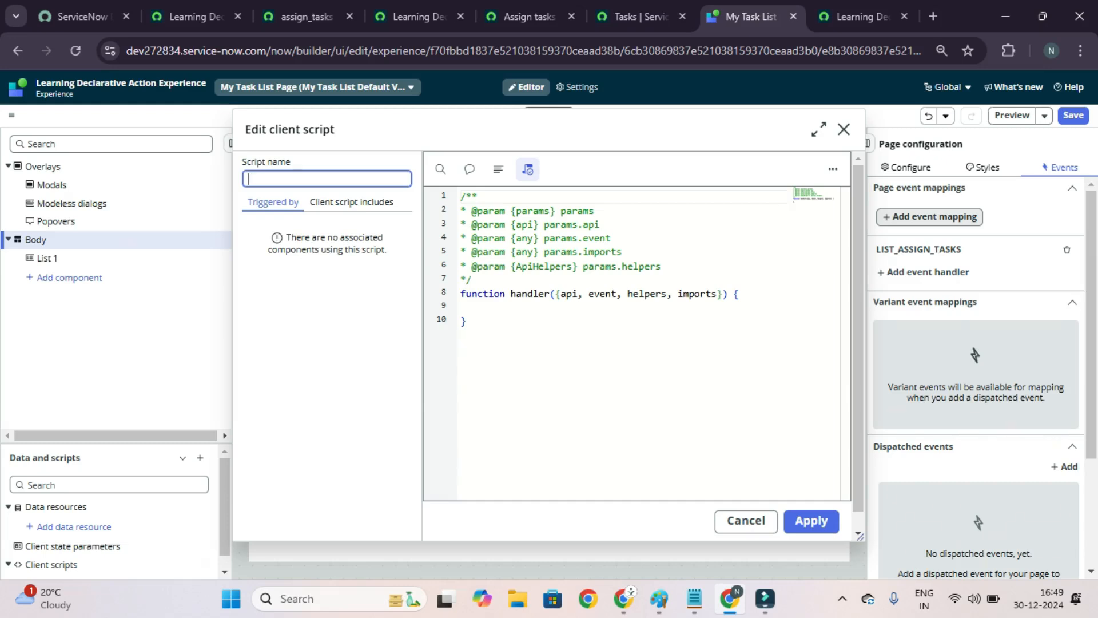
type("ASSIGN")
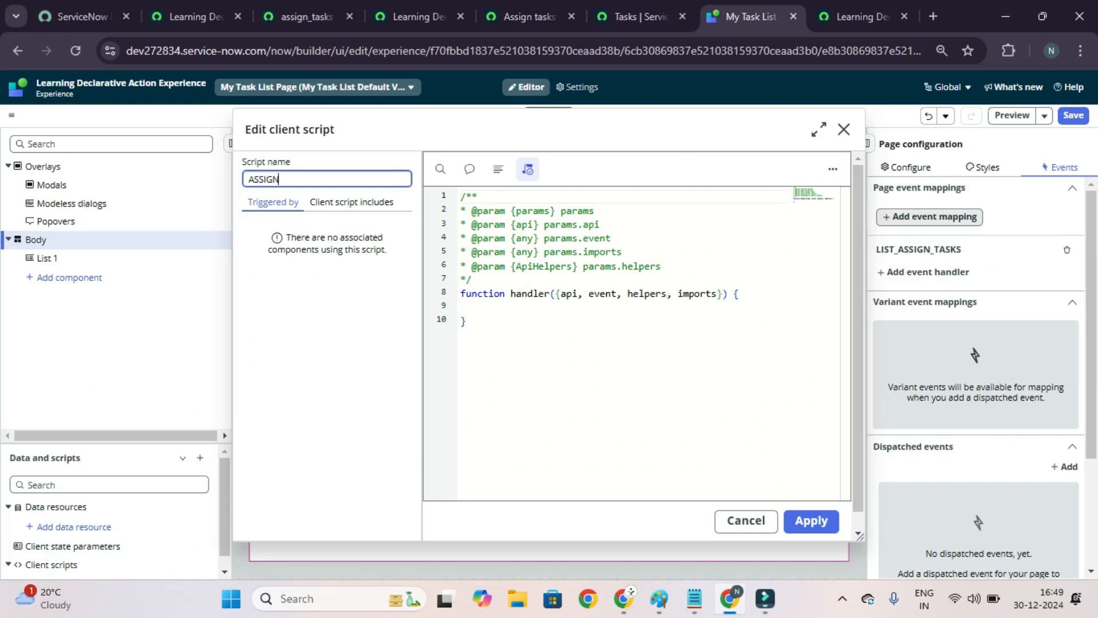
type(" TASKS")
Add the line console.log(event.payload); inside the client script's handler function
left_click(486, 305)
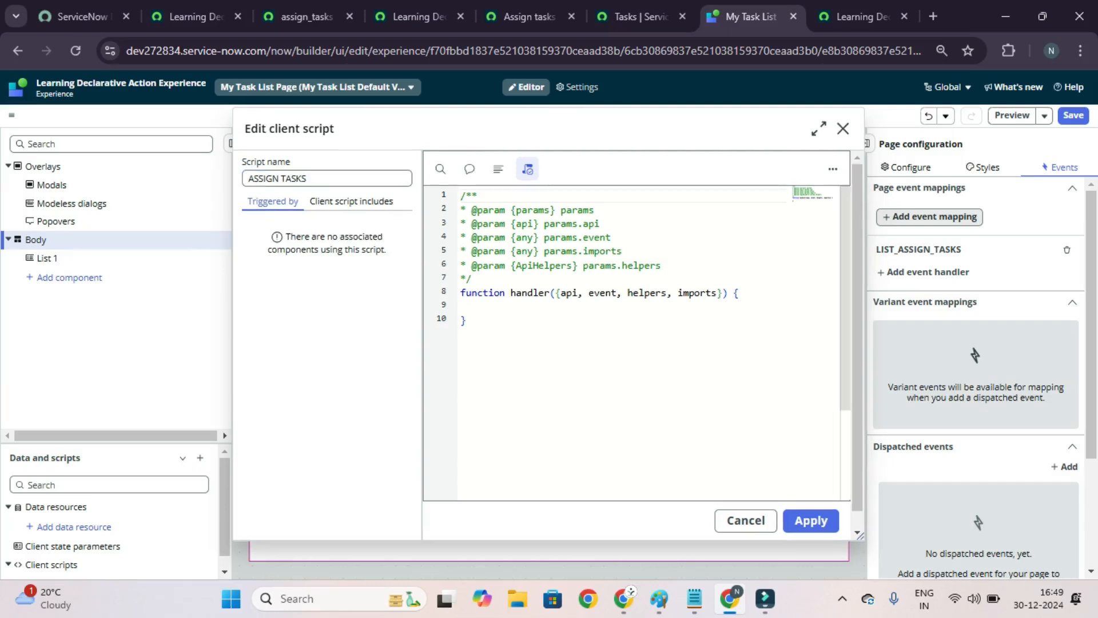
left_click(462, 319)
key("Return")
key("Return")
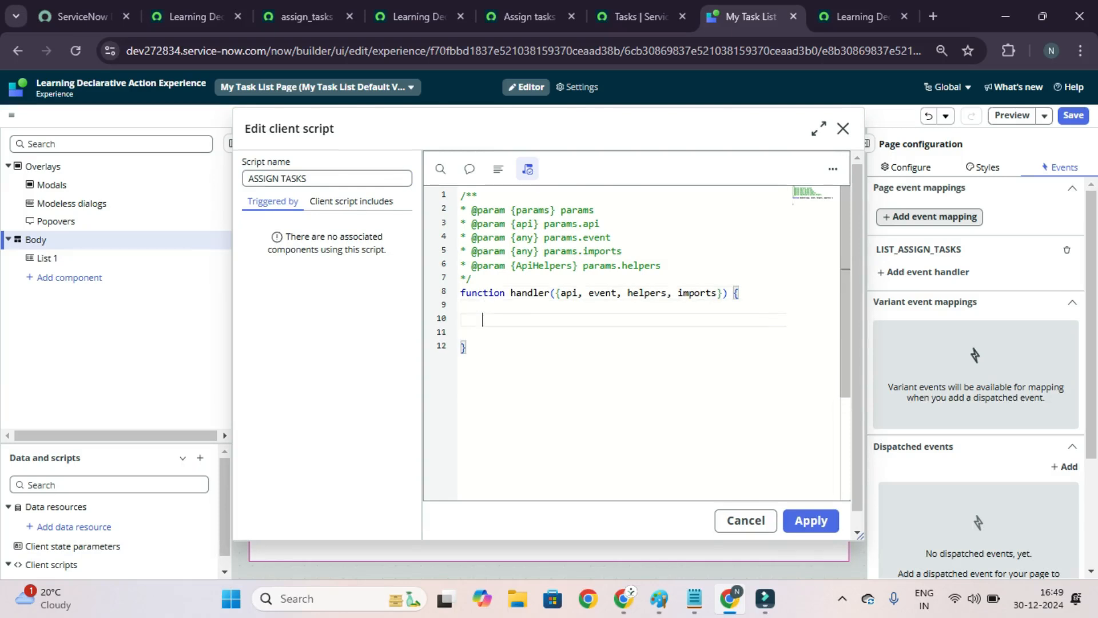
type("console.log(")
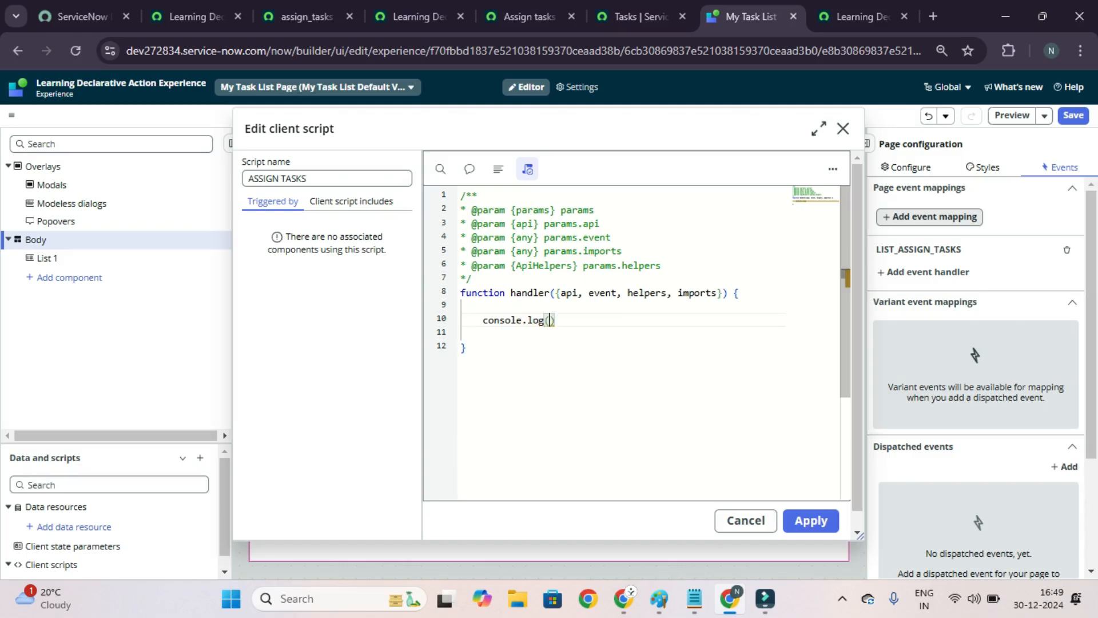
type("event.payload);")
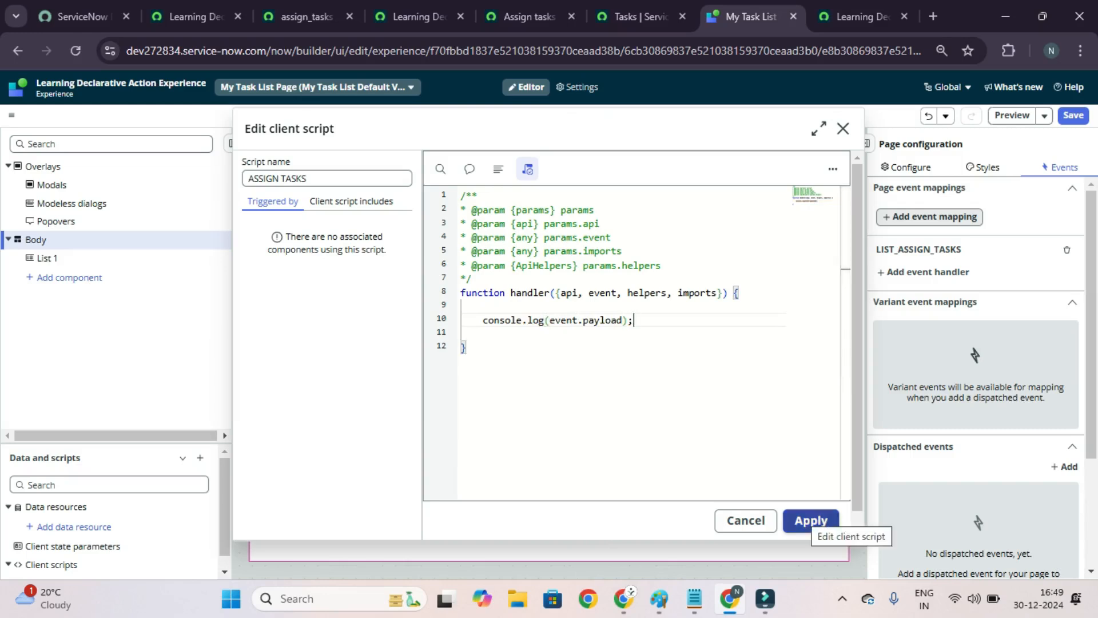
Apply the client script, add ASSIGN TASKS as the event handler for the LIST_ASSIGN_TASKS mapping, and save the page
left_click(810, 520)
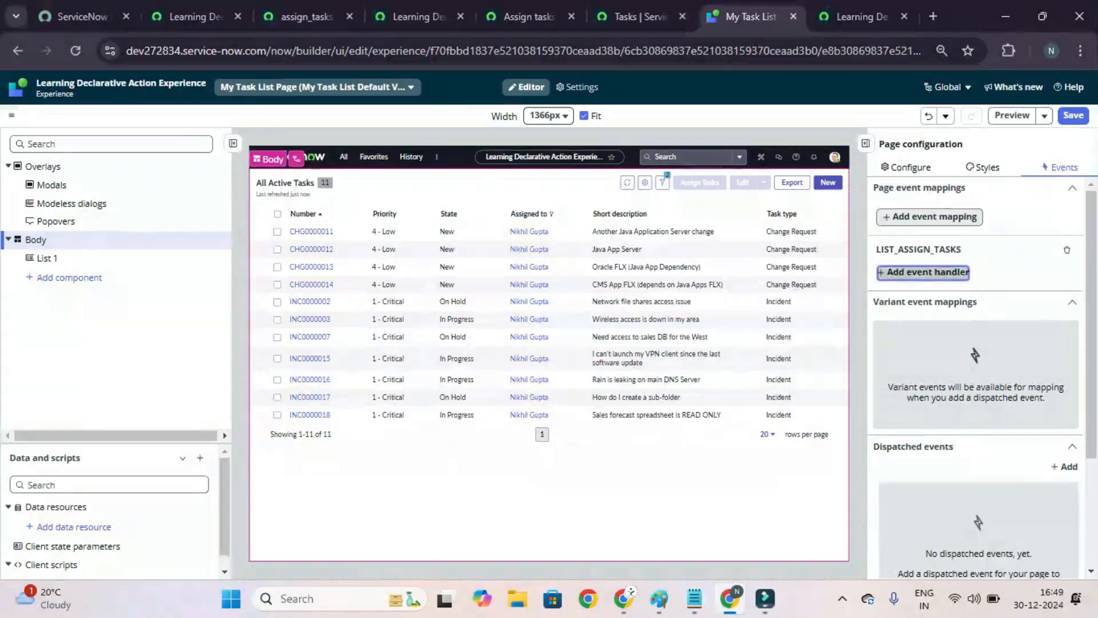
left_click(927, 272)
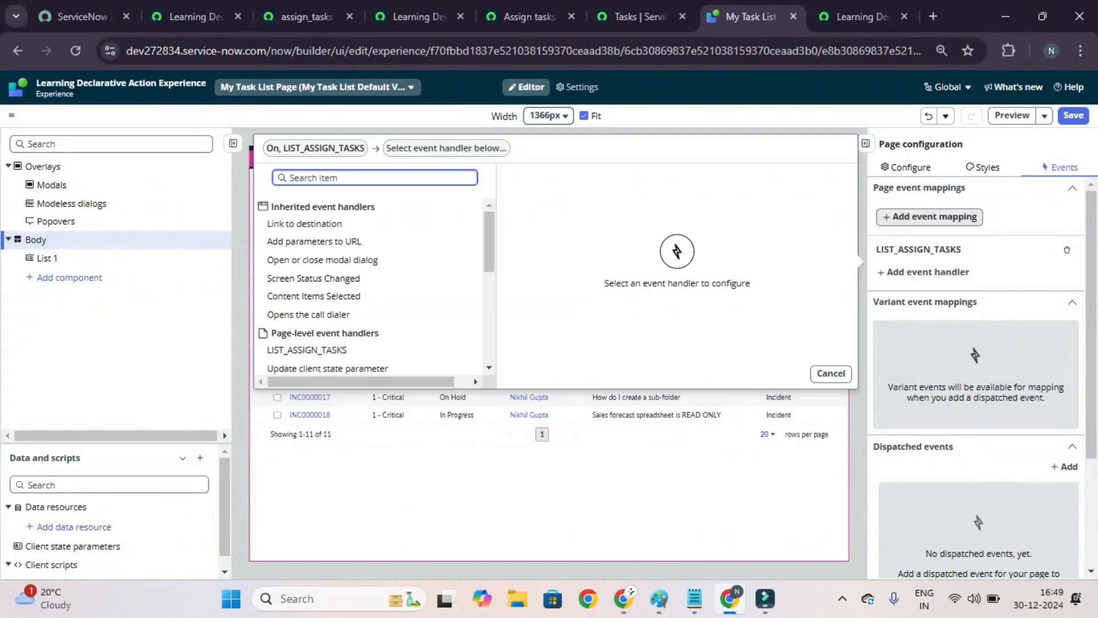
scroll(314, 261, "down", 5)
scroll(314, 260, "down", 1)
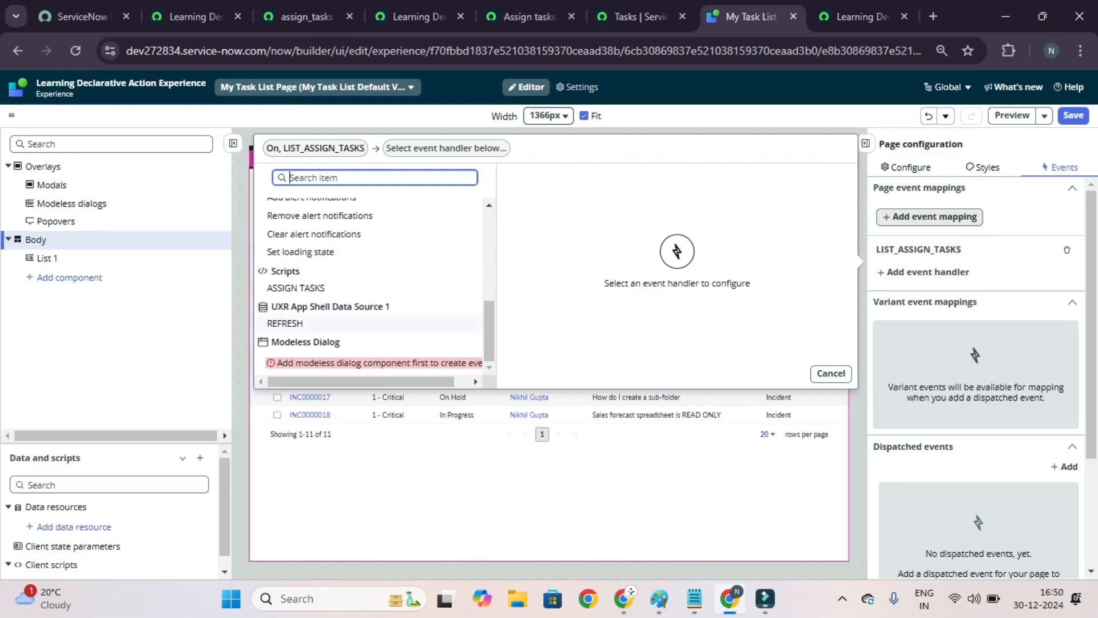
scroll(371, 280, "up", 5)
scroll(371, 281, "down", 3)
scroll(372, 280, "down", 4)
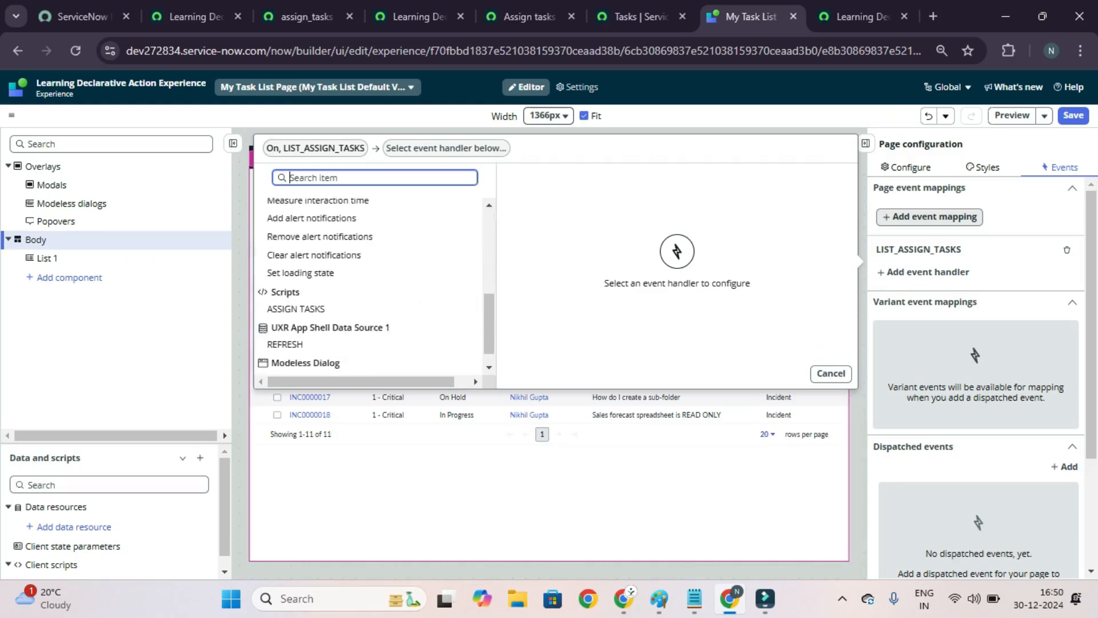
scroll(372, 286, "up", 2)
scroll(372, 286, "down", 2)
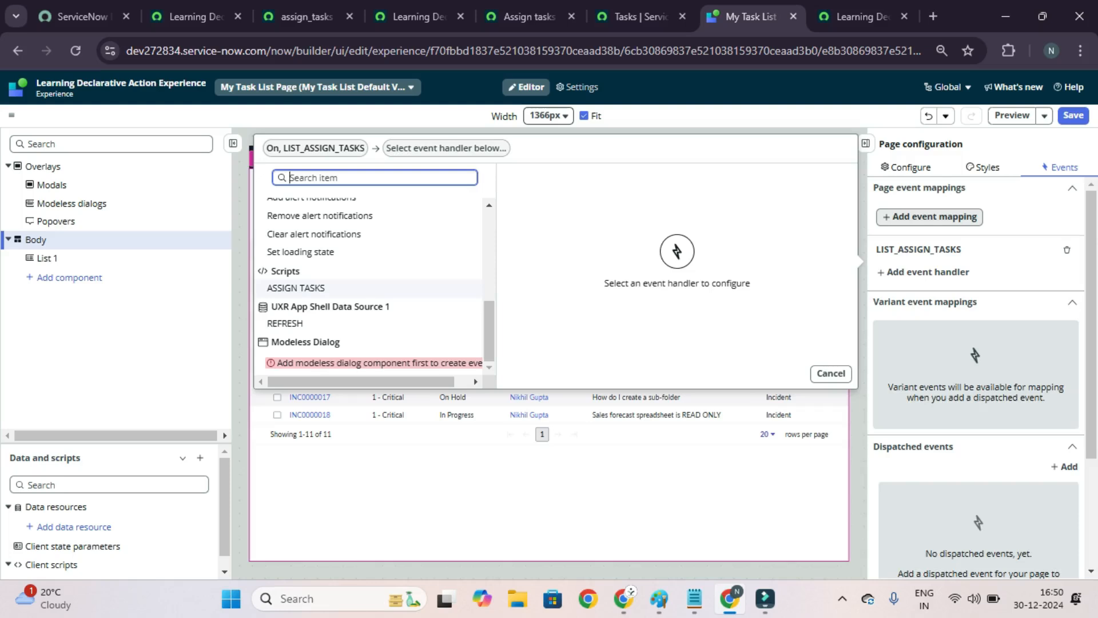
left_click(295, 287)
left_click(836, 374)
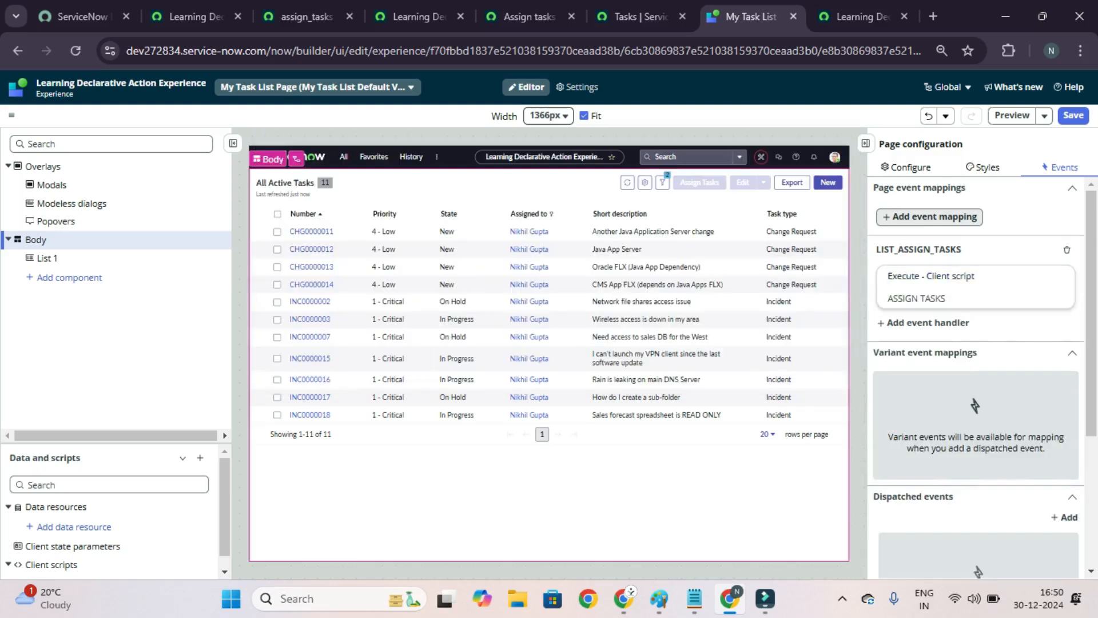
scroll(974, 371, "down", 4)
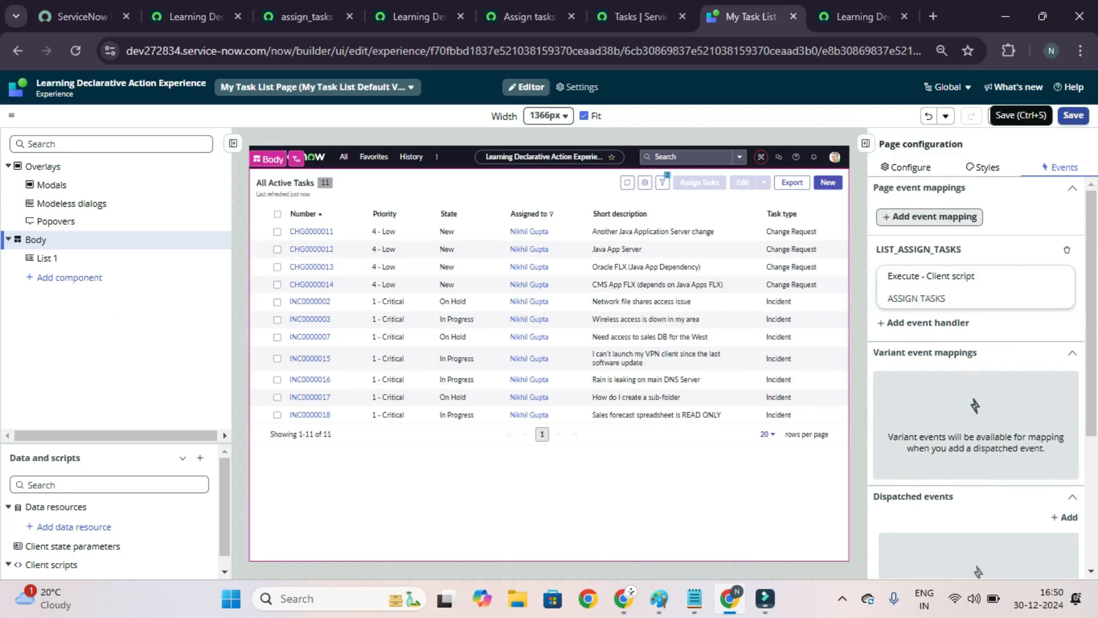
left_click(1073, 115)
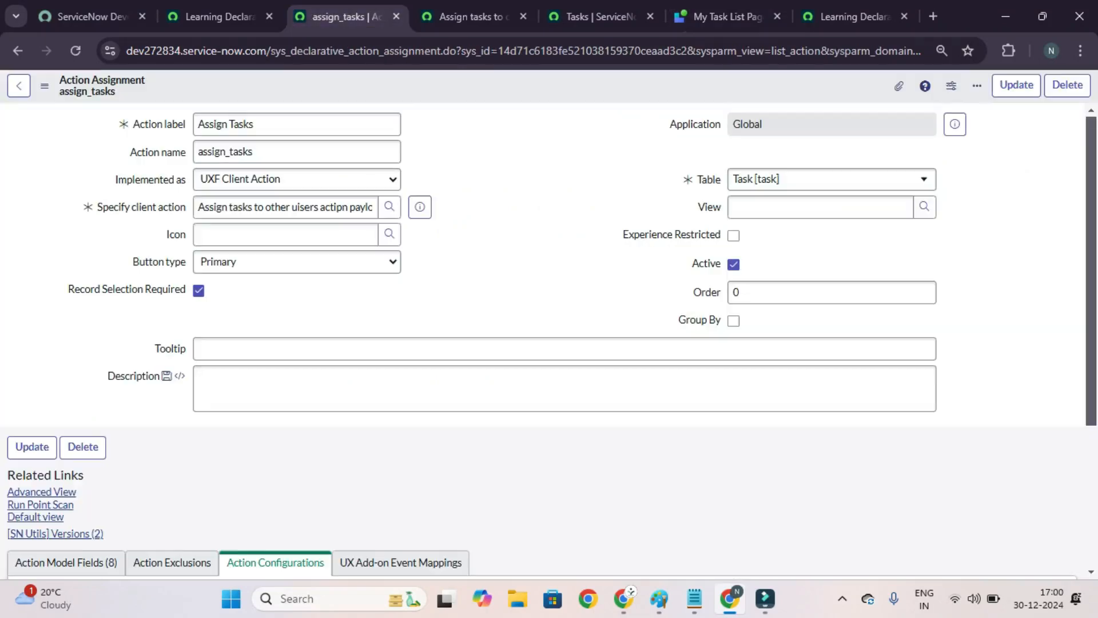
Start a new UX add-on event mapping from the assign_tasks action assignment and name it ASSIGN TASKS EVENT
scroll(549, 341, "down", 4)
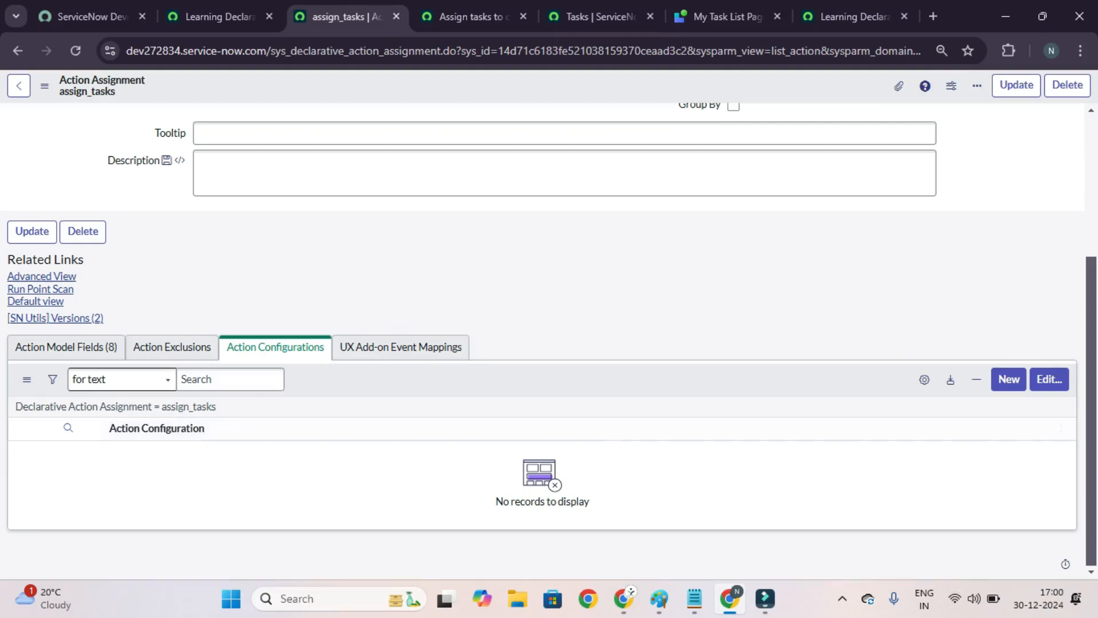
left_click(400, 347)
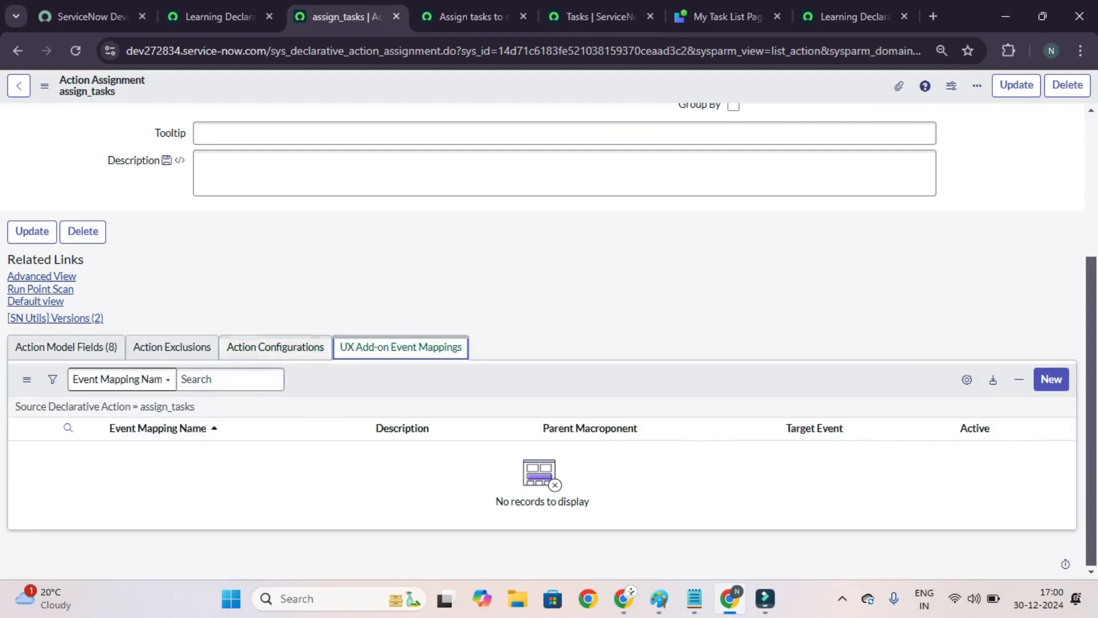
scroll(549, 341, "up", 2)
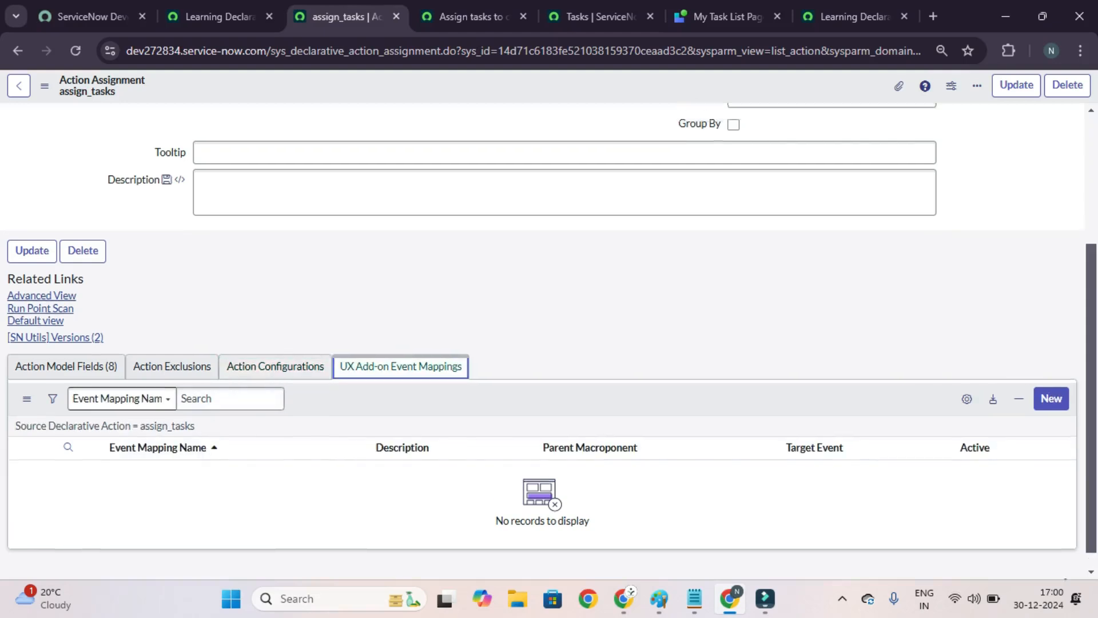
scroll(549, 341, "down", 2)
left_click(1051, 379)
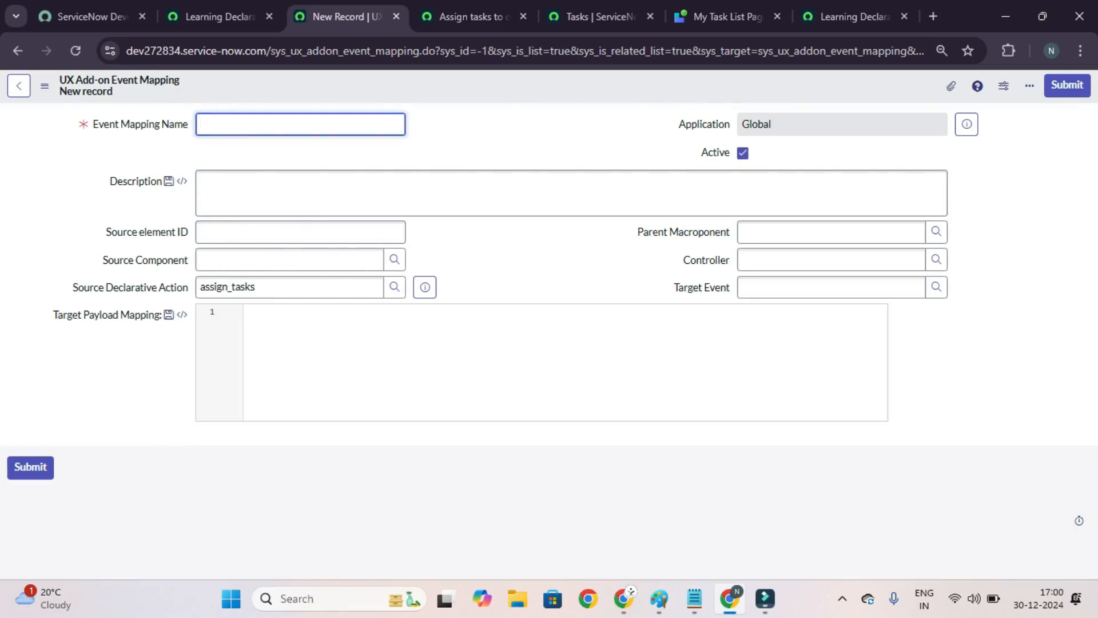
type("ASSIGN TASKS EVENT")
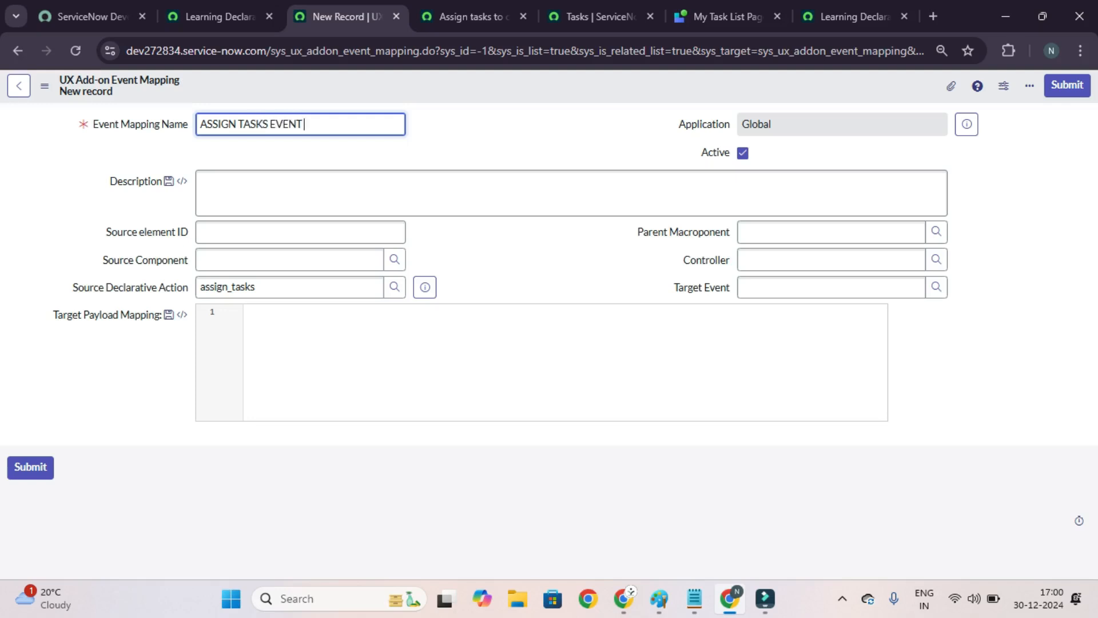
left_click(486, 251)
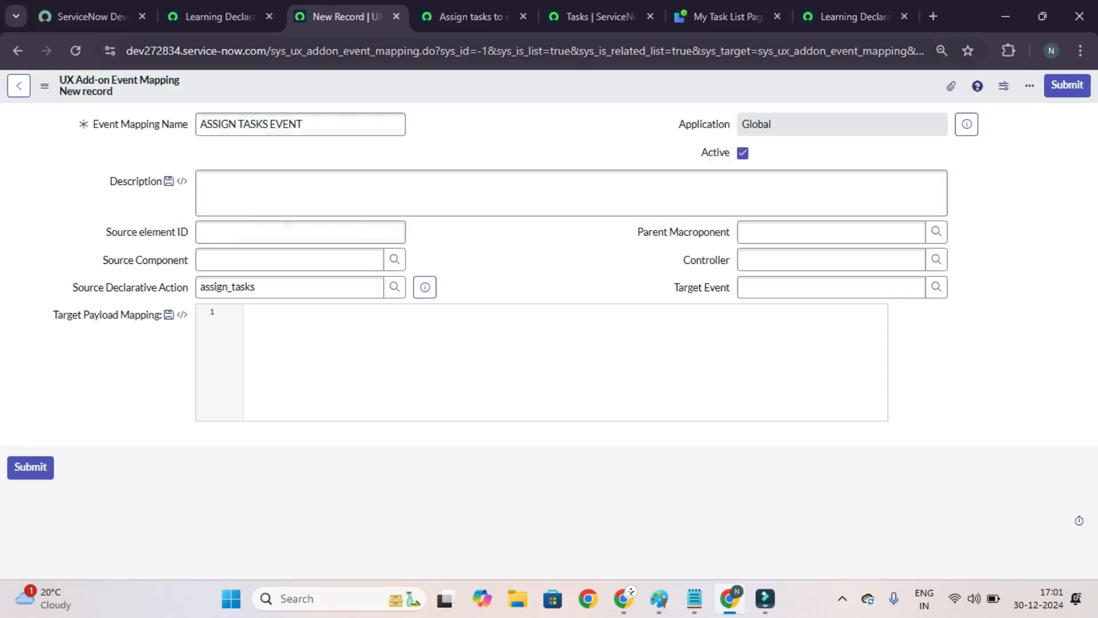
Copy the component ID of List 1 from the My Task List page and set list_1 as the mapping's Source element ID
left_click(732, 17)
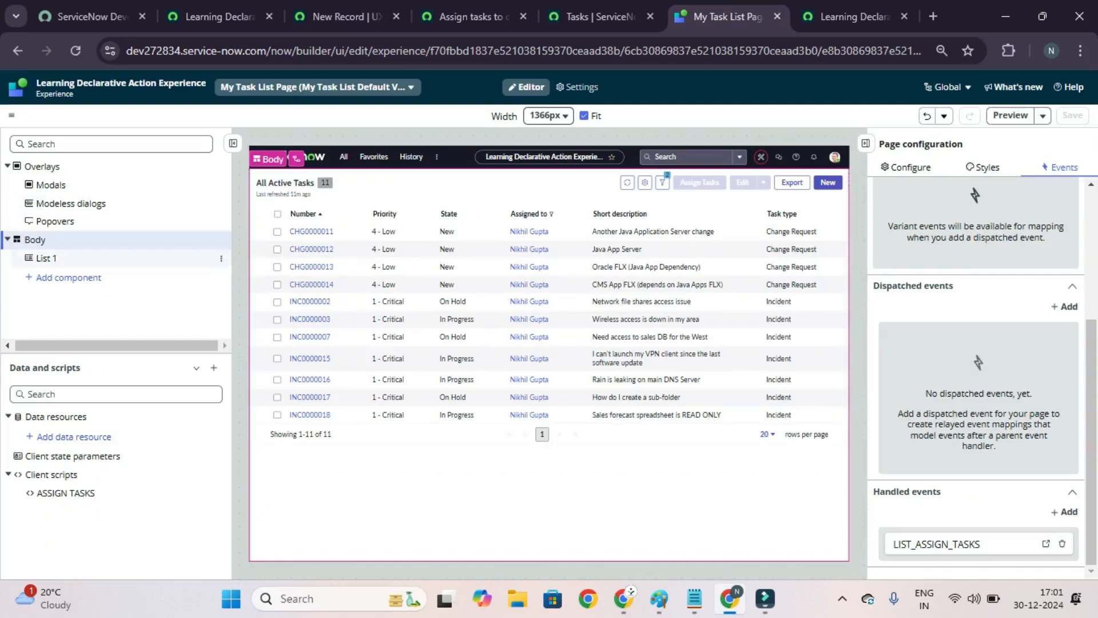
left_click(47, 257)
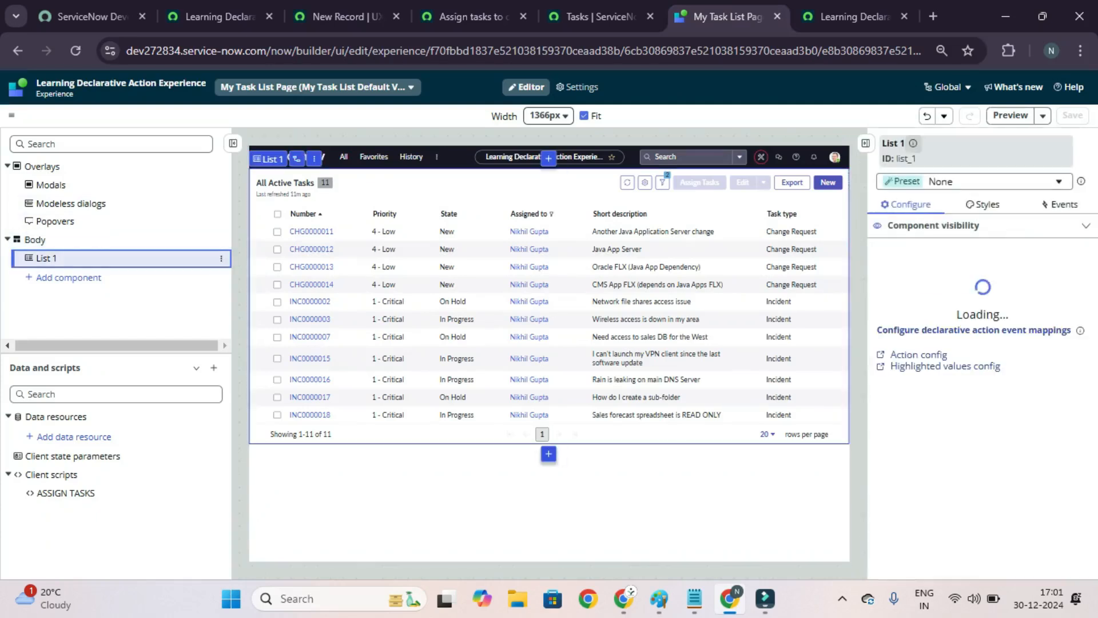
left_click(913, 143)
left_click(707, 307)
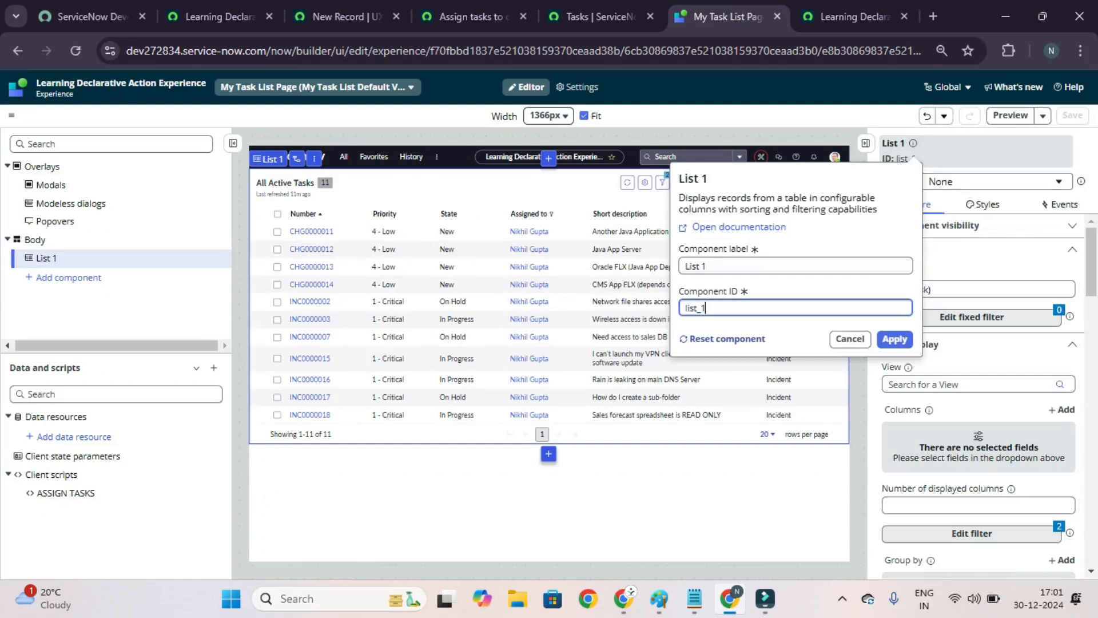
key("ctrl+a")
key("ctrl+c")
left_click(346, 16)
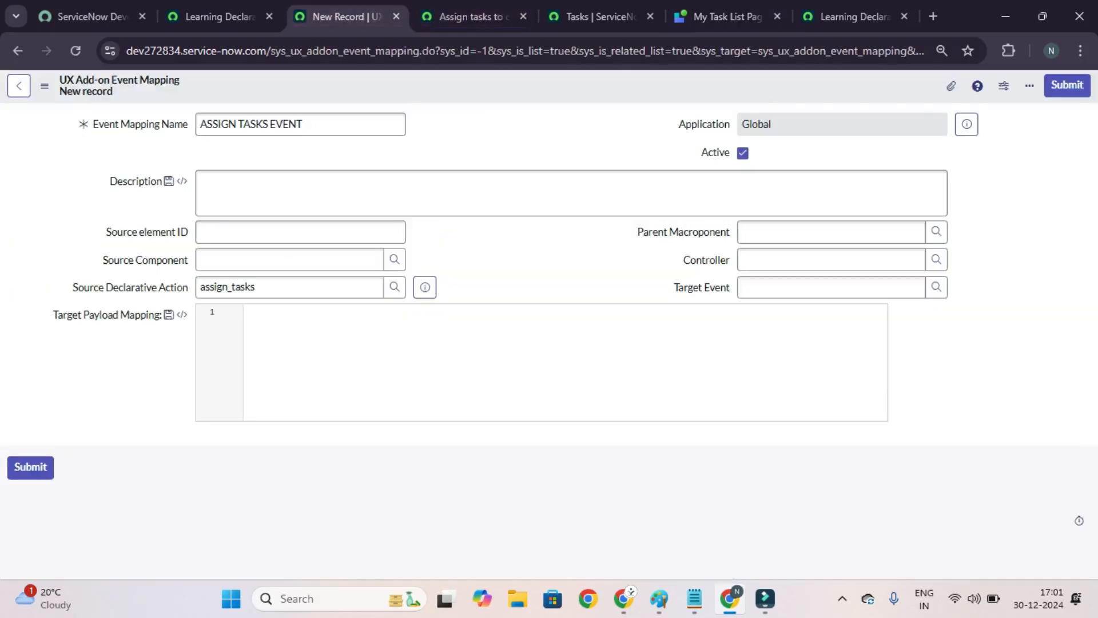
key("ctrl+v")
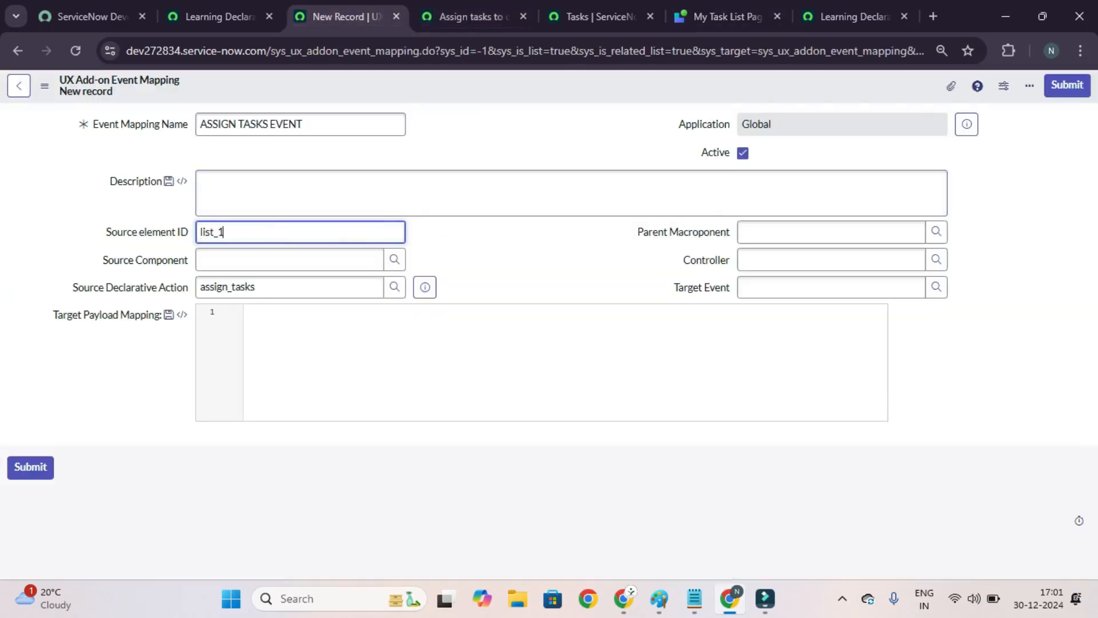
key("Tab")
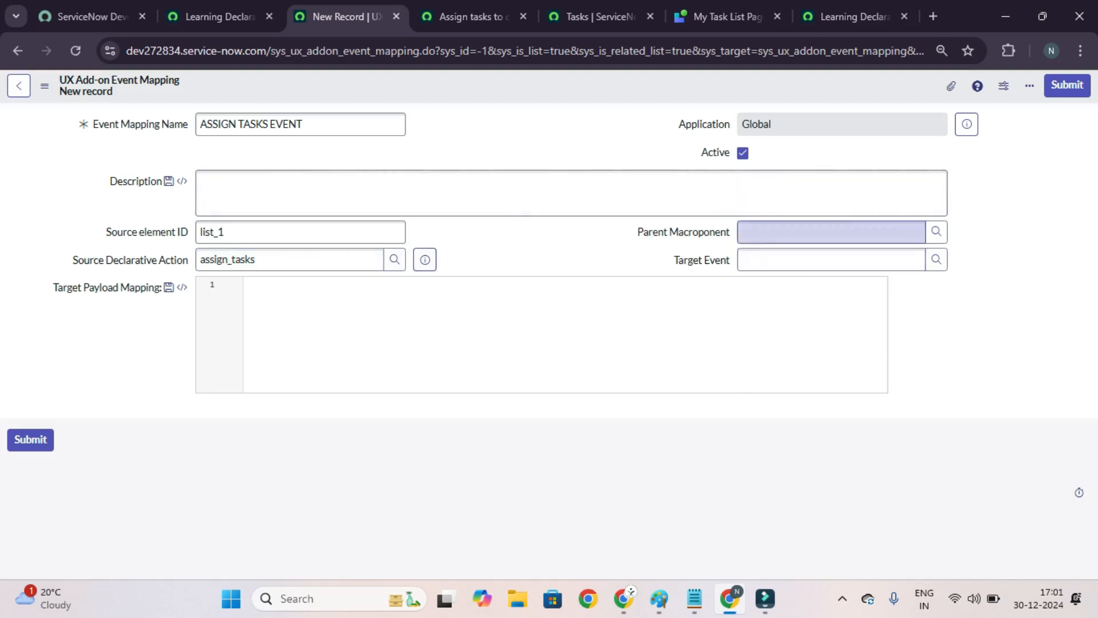
Look up My Task for the Parent Macroponent and add the Created column to the macroponent definitions list
left_click(830, 232)
type("My Task")
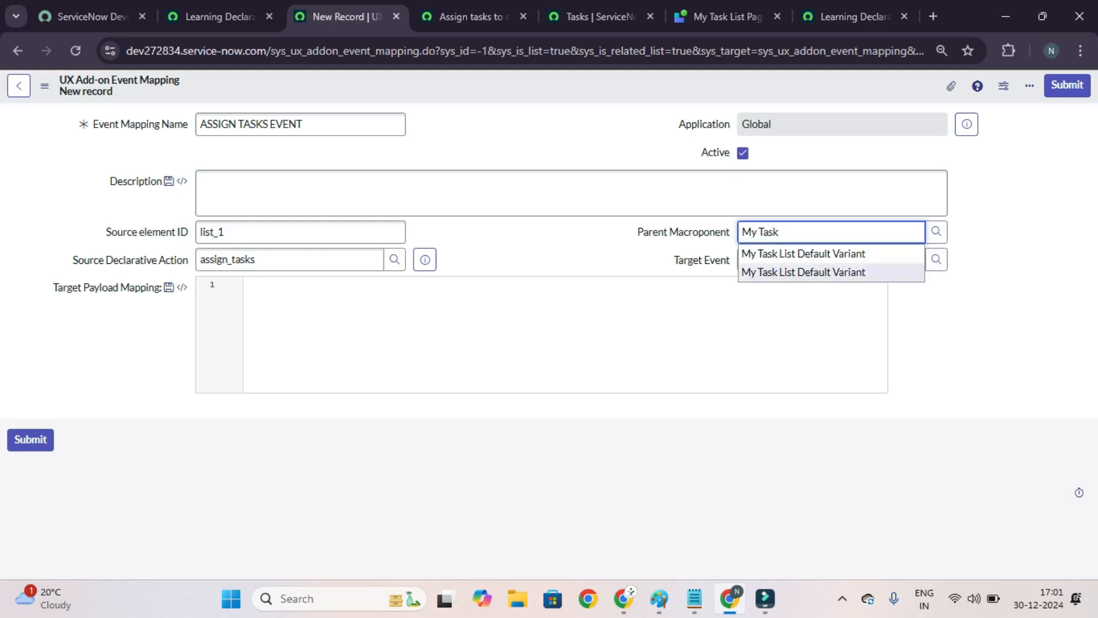
key("Up")
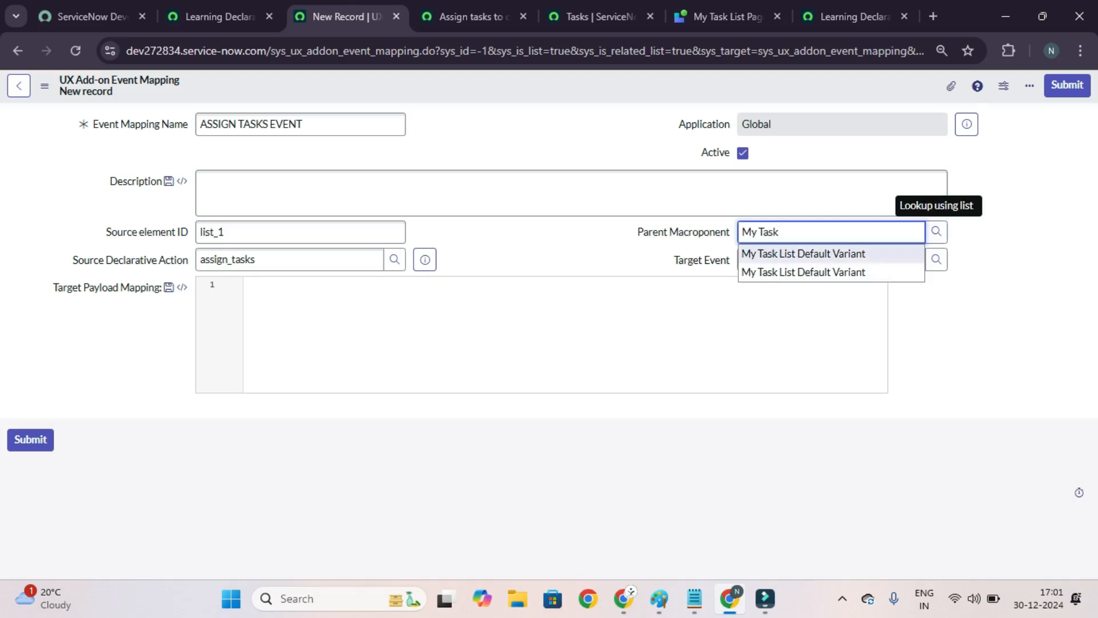
left_click(936, 232)
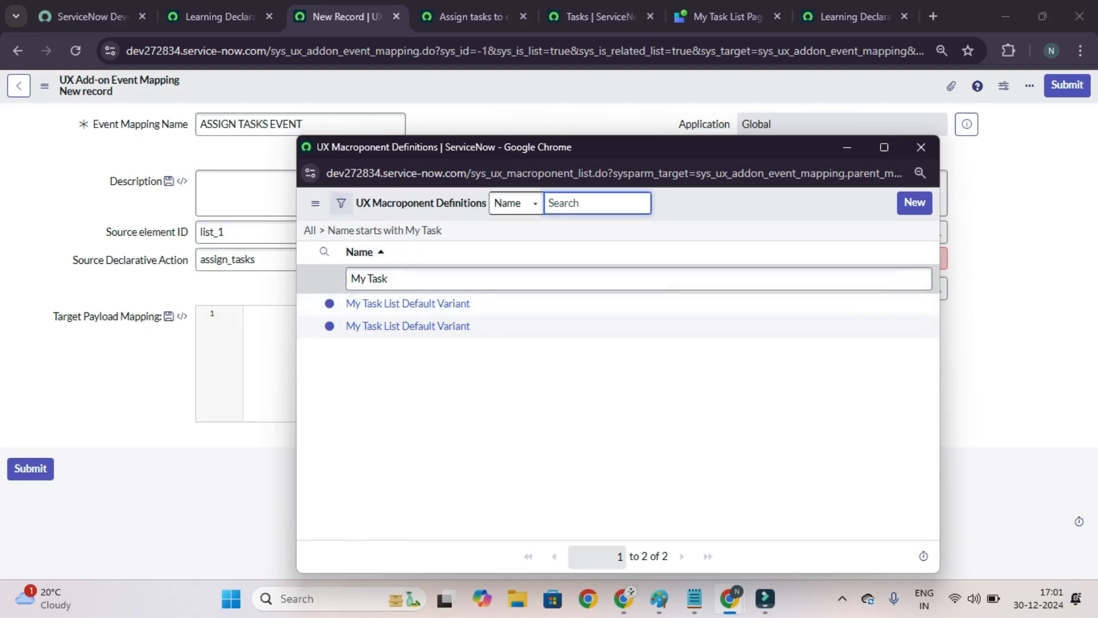
left_click(924, 252)
mouse_move(824, 298)
key("Escape")
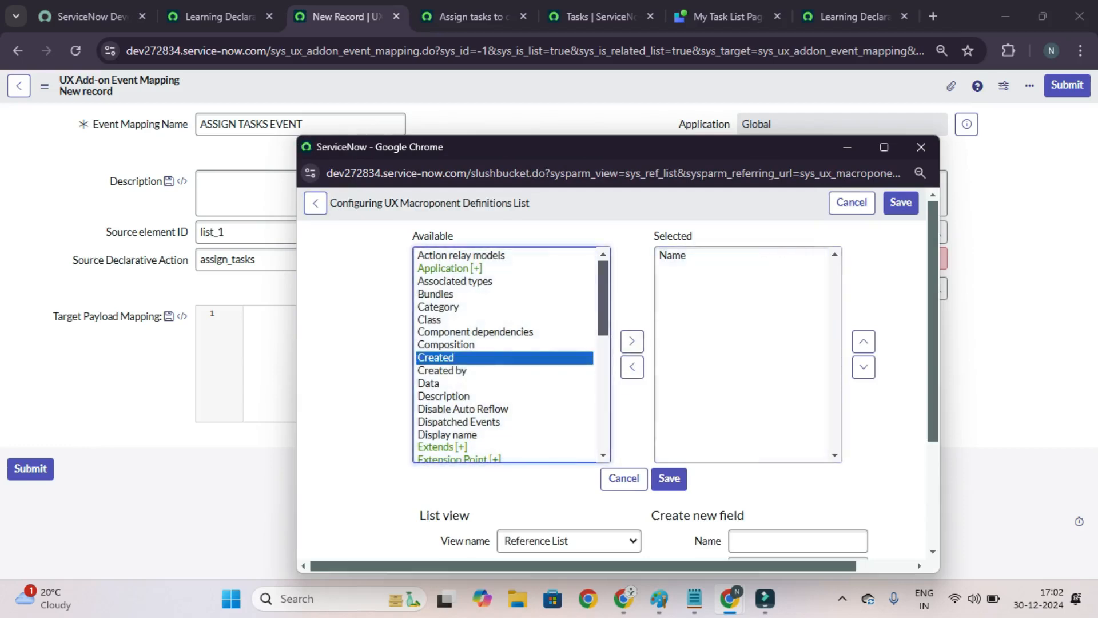
left_click(632, 341)
left_click(669, 478)
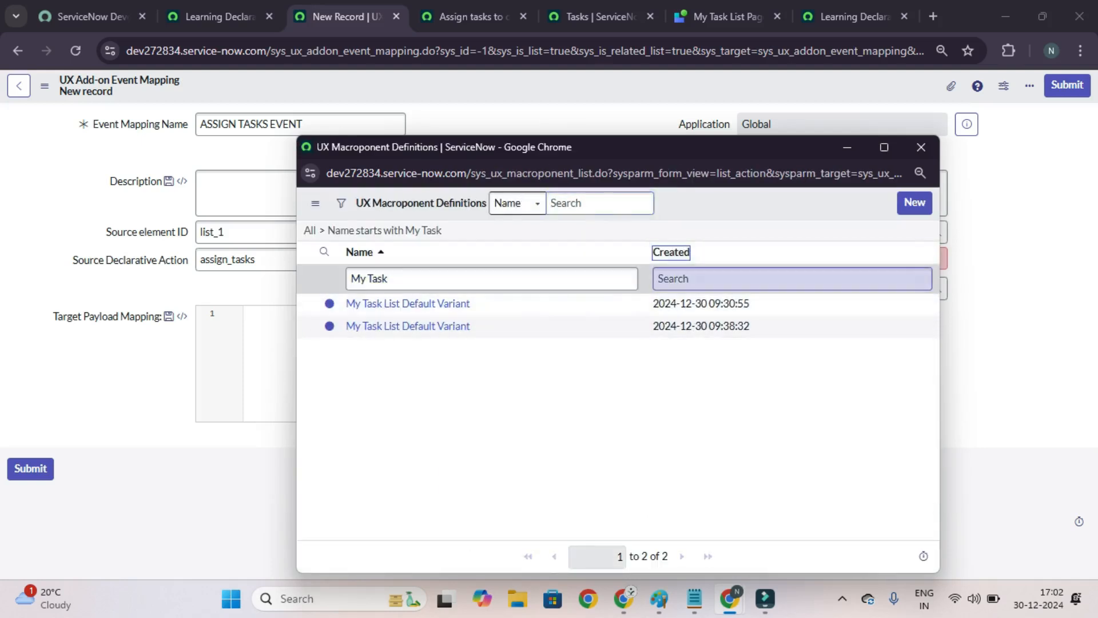
Sort the macroponent definitions by Created in descending order and choose the newest My Task List Default Variant as Parent Macroponent
left_click(924, 252)
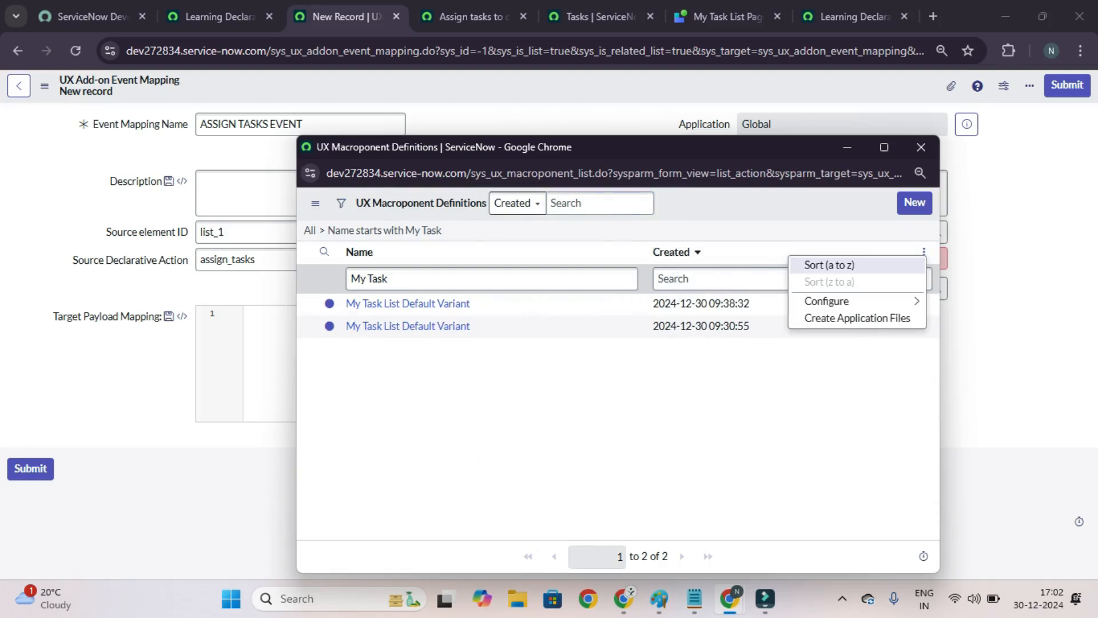
key("Escape")
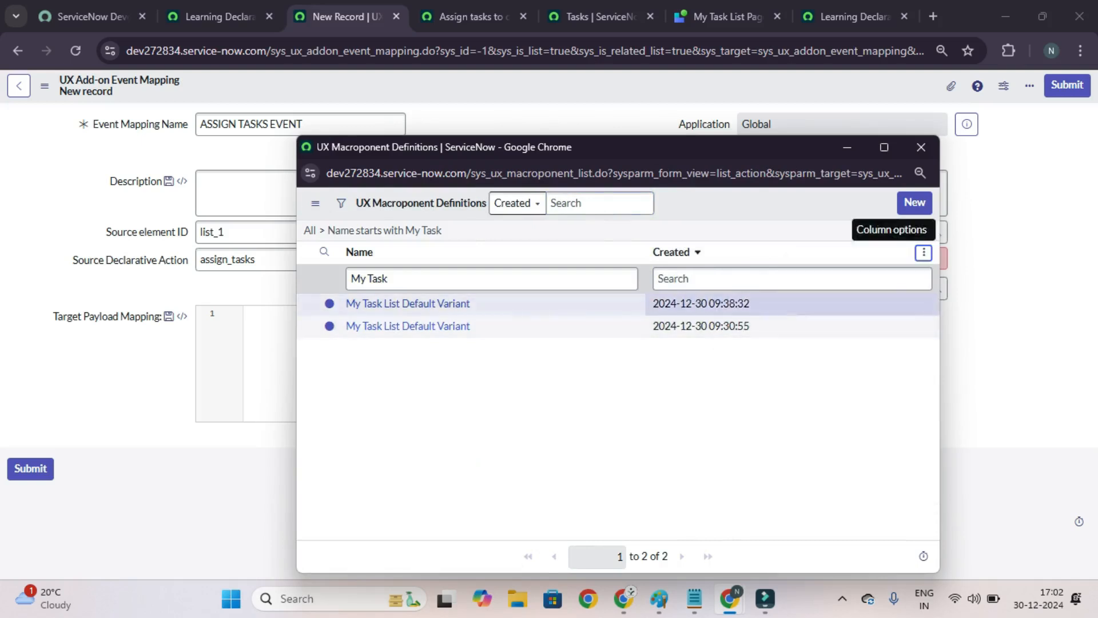
left_click(408, 303)
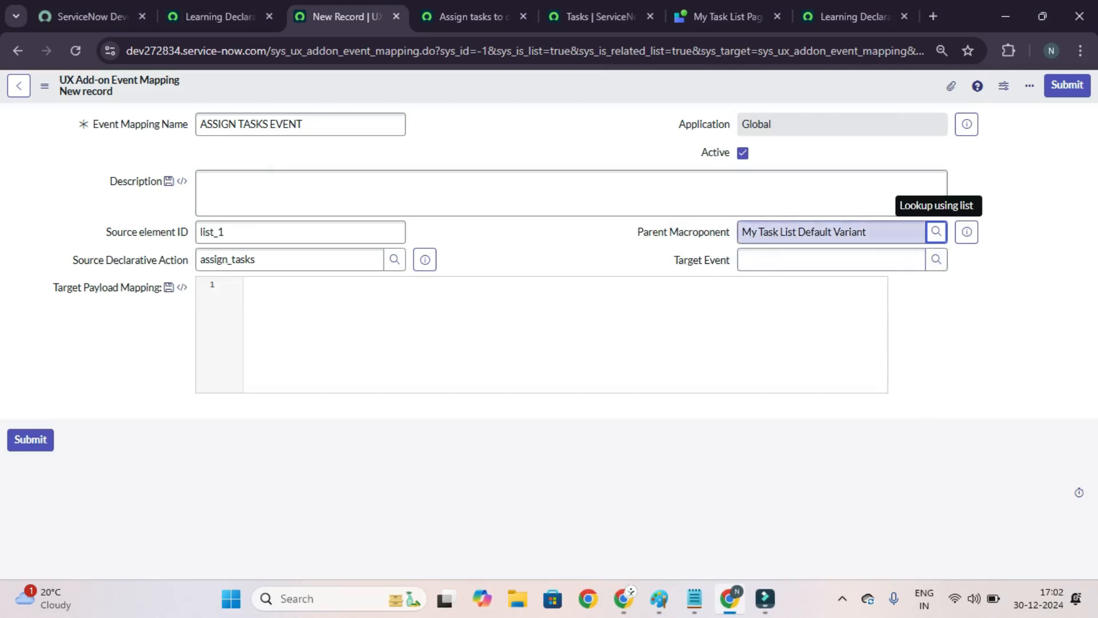
Set the Target Event to LIST_ASSIGN_TASKS and save the event mapping record, keeping its form open
left_click(936, 259)
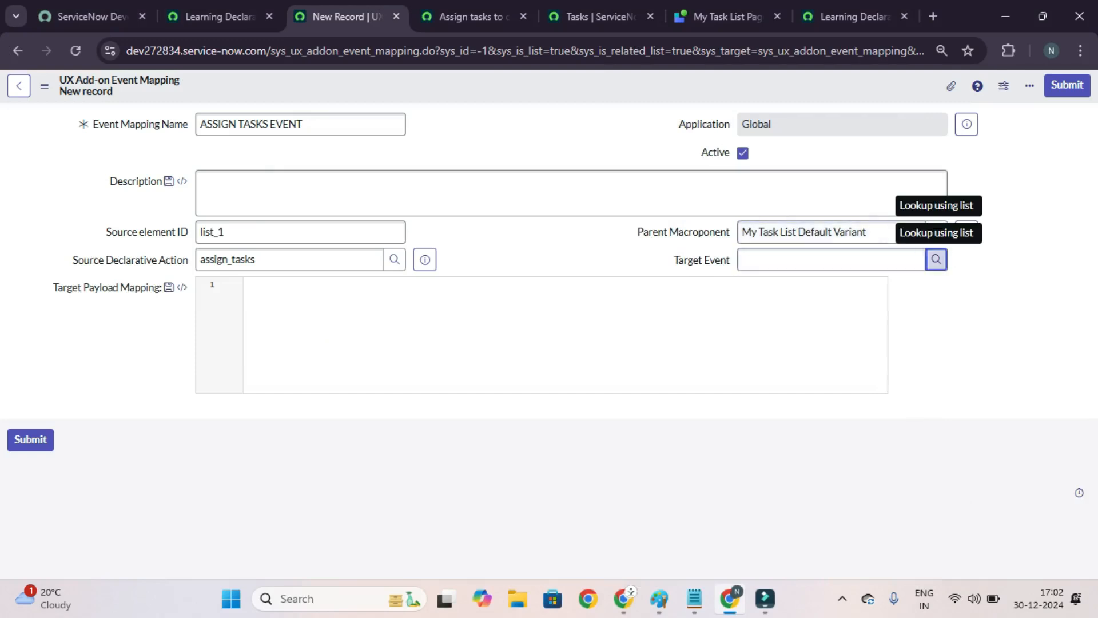
left_click(936, 259)
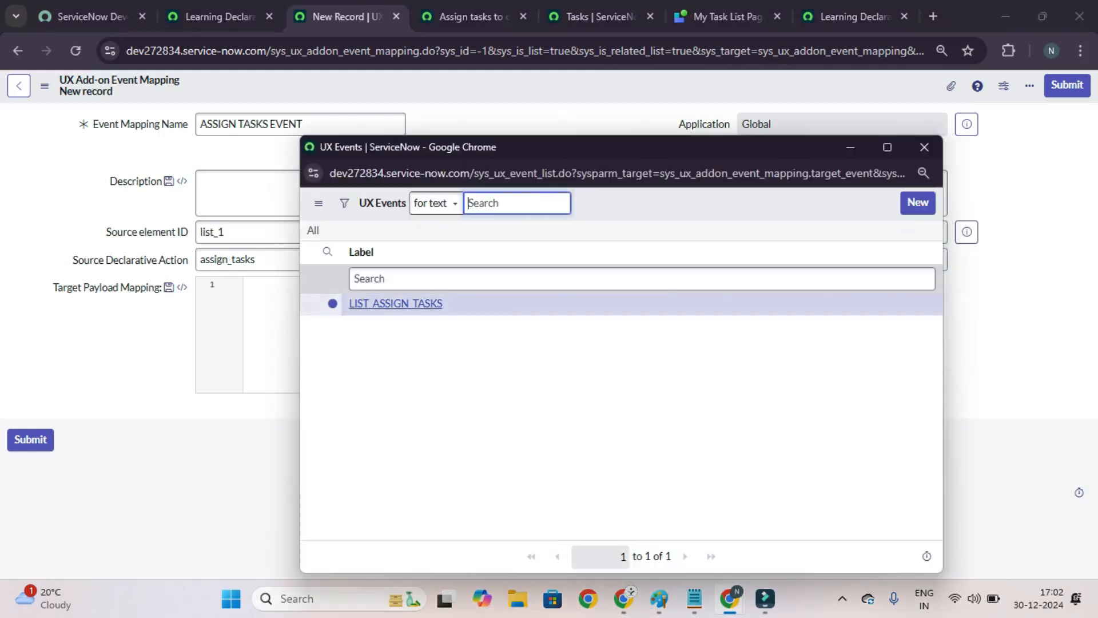
left_click(395, 303)
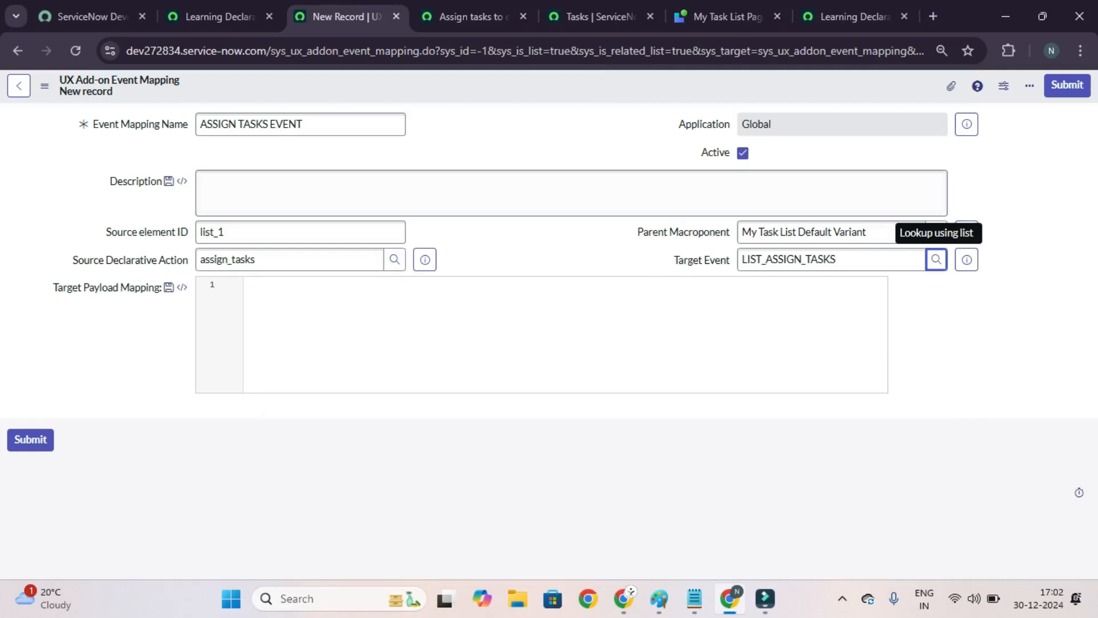
right_click(456, 80)
left_click(477, 83)
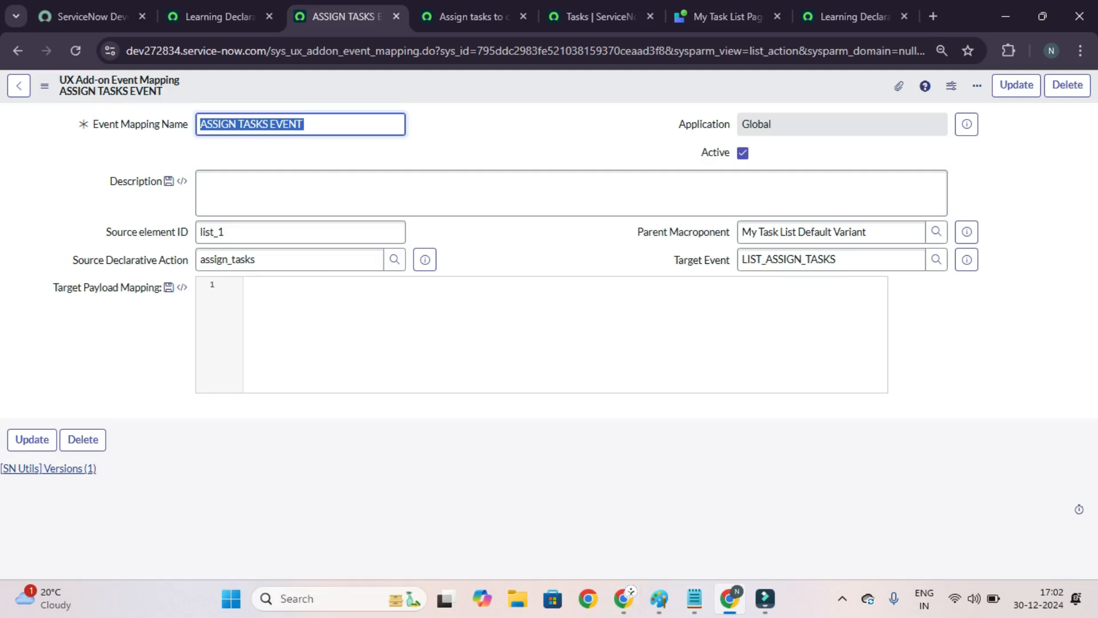
Consult the sample payload mapping in Paint, then start the Target Payload Mapping in Chrome with an outer pair of braces spread over several lines
left_click(659, 598)
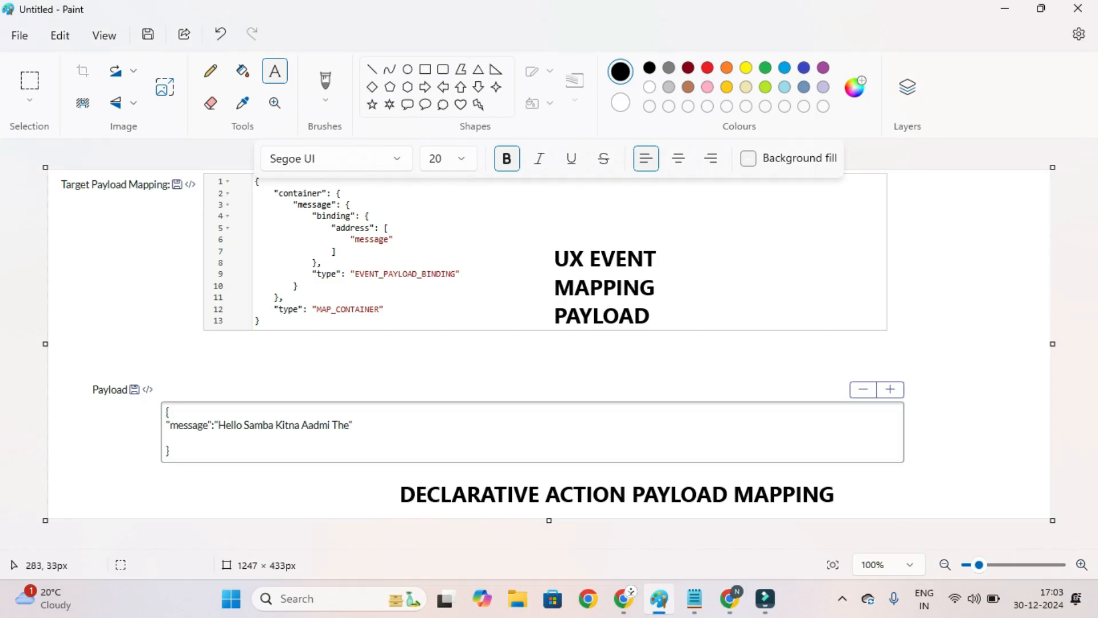
mouse_move(729, 598)
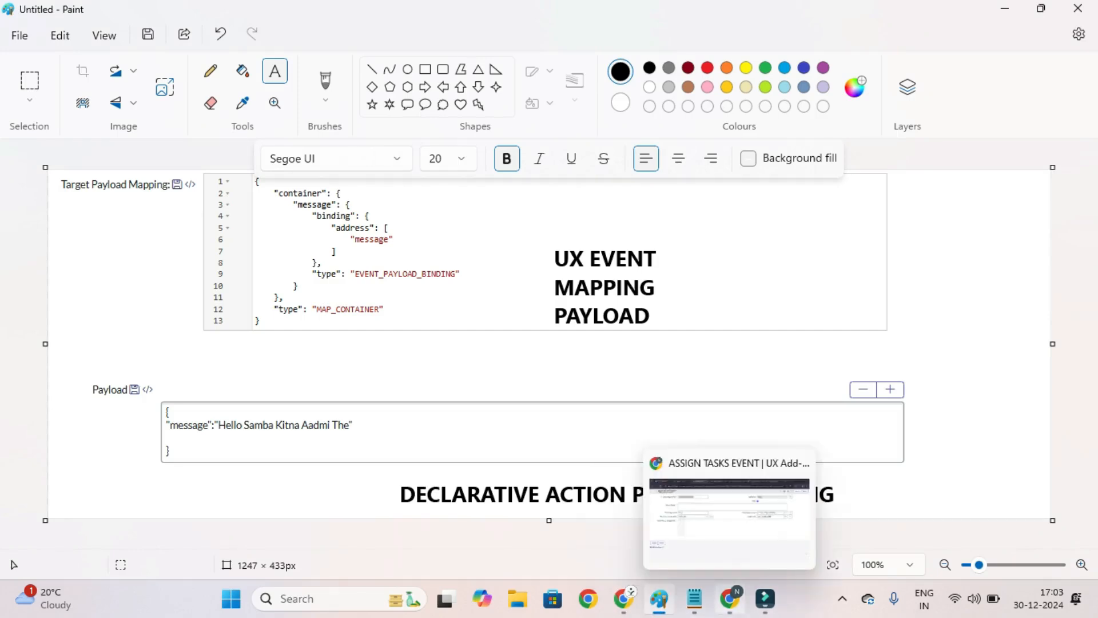
left_click(729, 515)
left_click(247, 285)
type("{}")
key("Return")
key("Return")
key("Return")
key("Return")
key("Return")
key("Return")
key("Return")
key("Return")
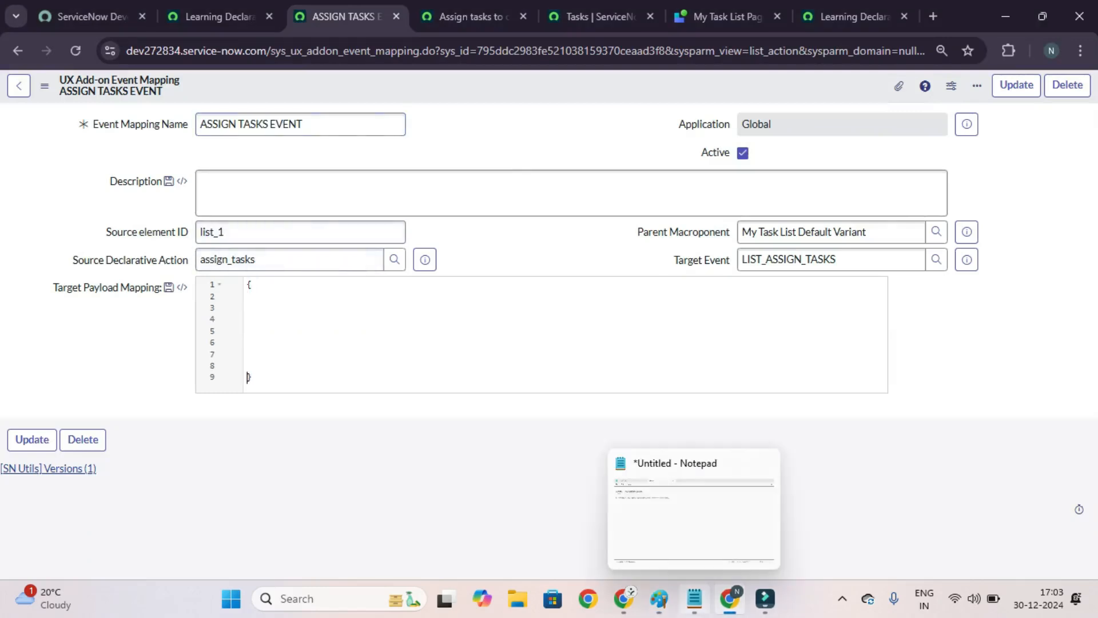
Following the Paint sample, add a multi-line "container" object followed by a comma inside the outer braces of the Target Payload Mapping
left_click(659, 599)
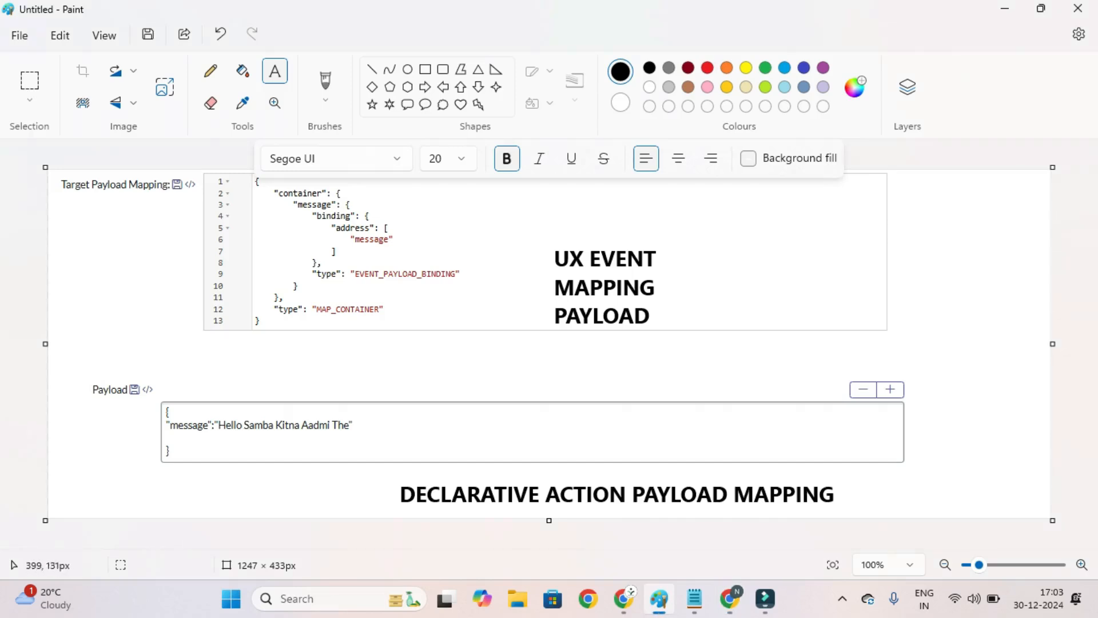
left_click(729, 598)
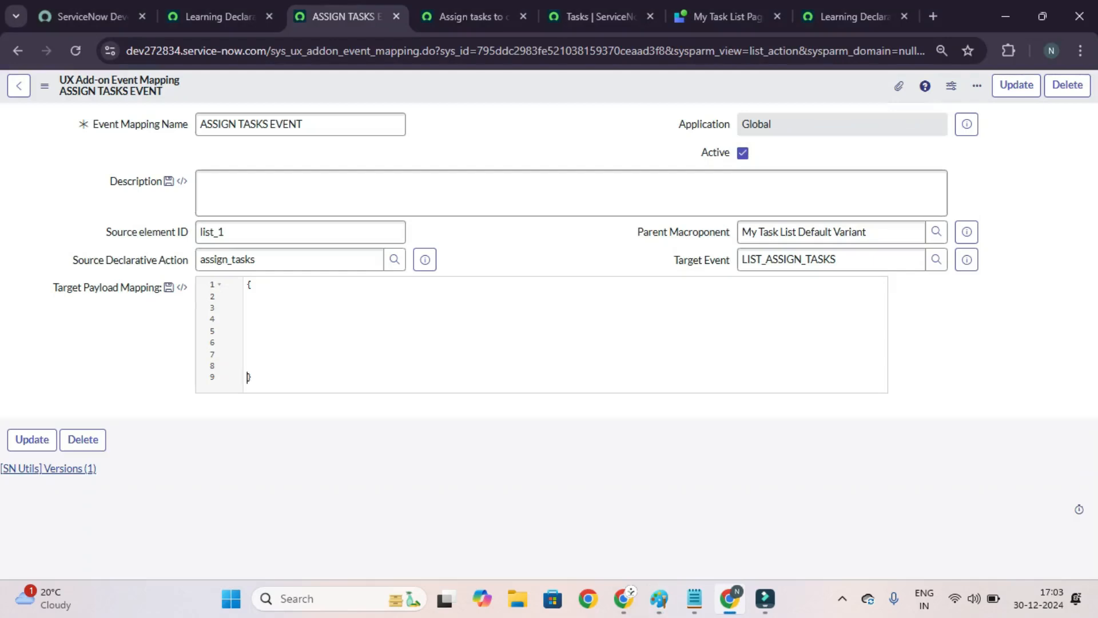
type("\"container\":{")
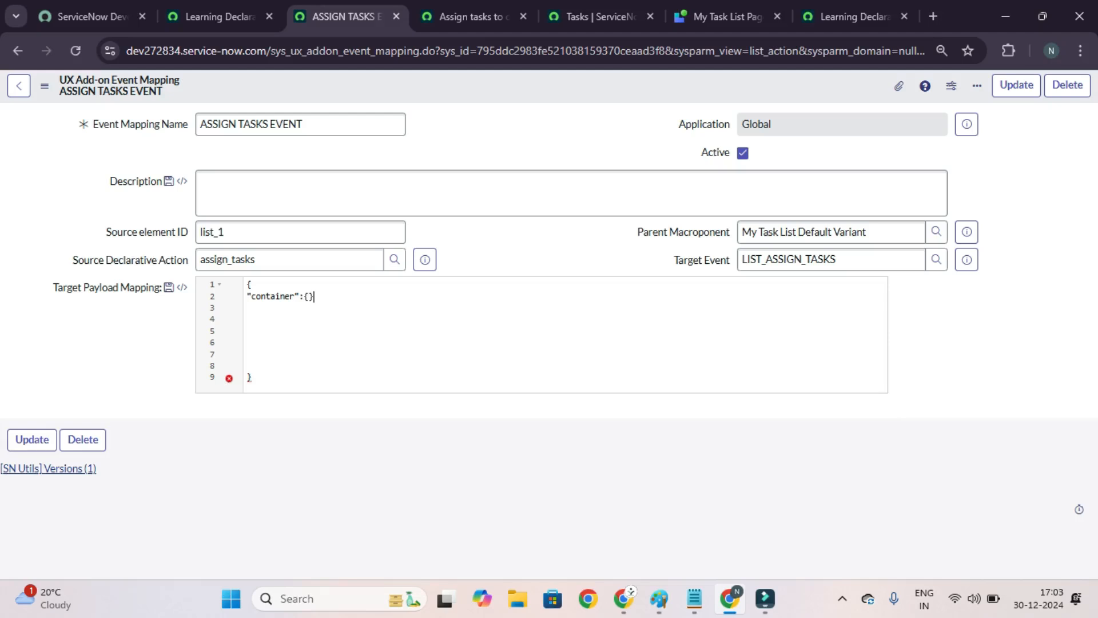
key("Return")
key("Return")
key("Return")
type(",")
key("Return")
key("BackSpace")
key("BackSpace")
key("BackSpace")
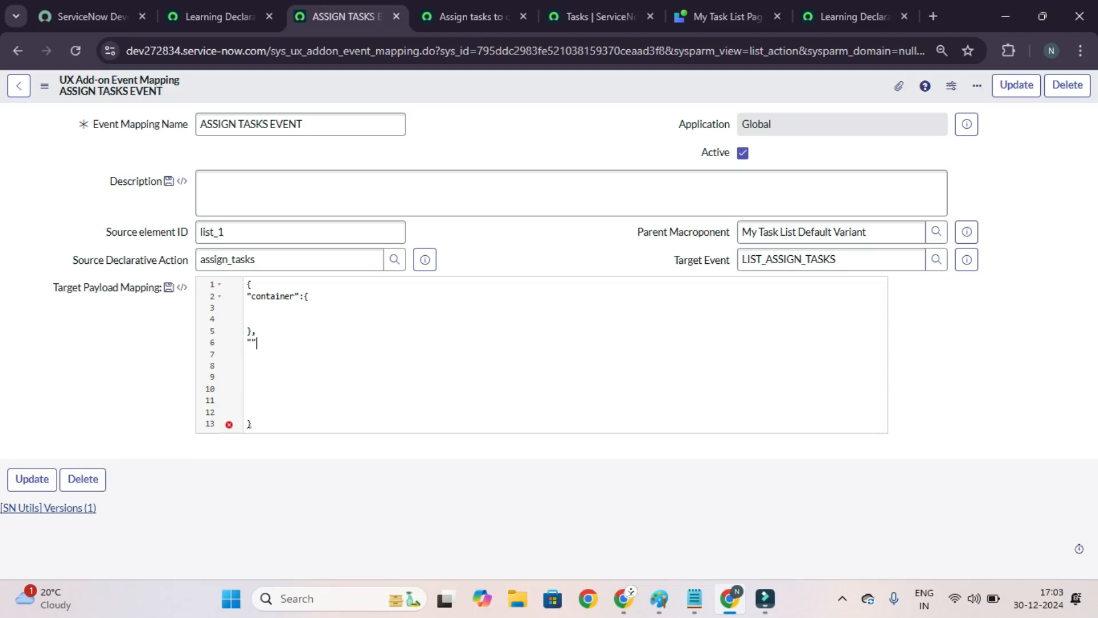
Add "type":"MAP_CONTAINER" after the container object and remove the spare blank lines before the closing brace
type("\"type")
key("Down")
key("Down")
key("Down")
key("BackSpace")
key("BackSpace")
key("BackSpace")
key("BackSpace")
key("BackSpace")
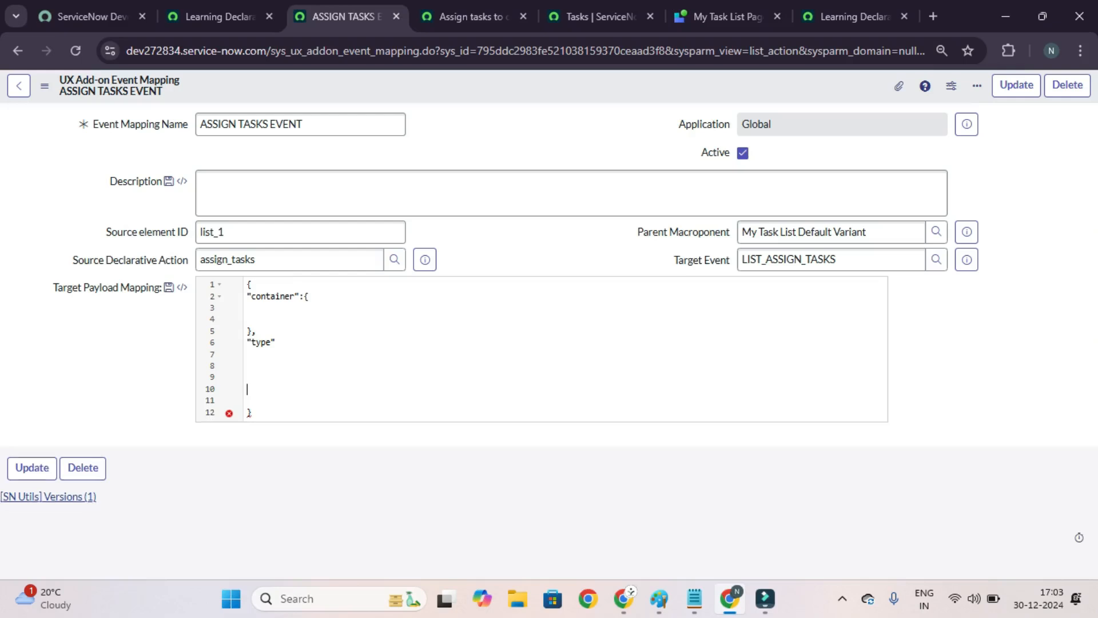
type(":\"MAP_CONTAINER")
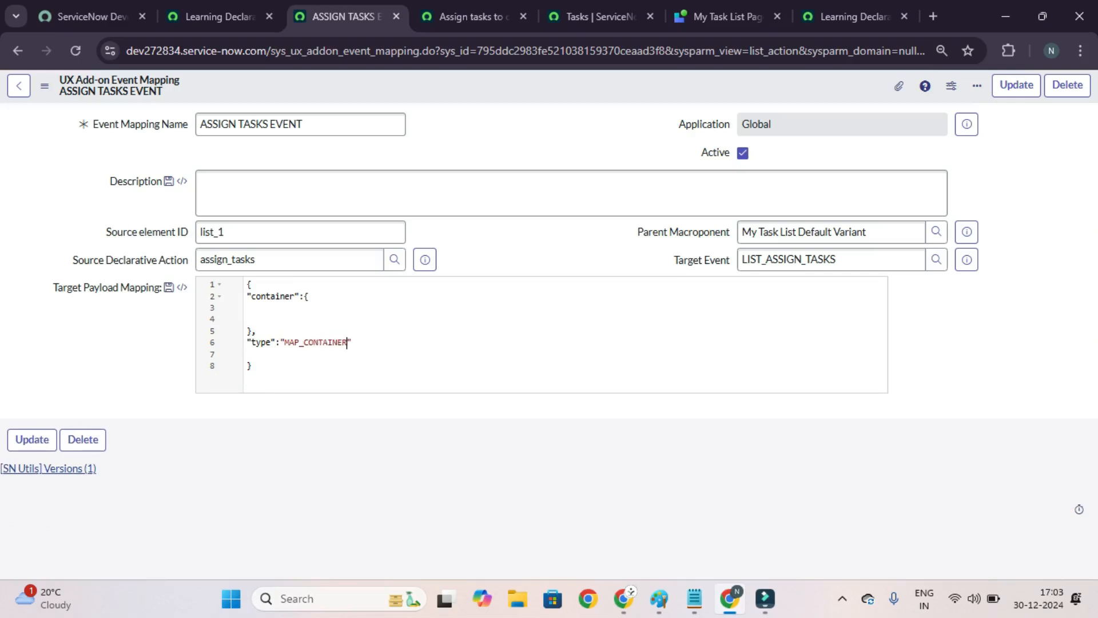
Copy the selectedRecords key from the Assign tasks action payload definition and insert it in quotes as the container's first key
left_click(309, 297)
key("Return")
type("\"\"")
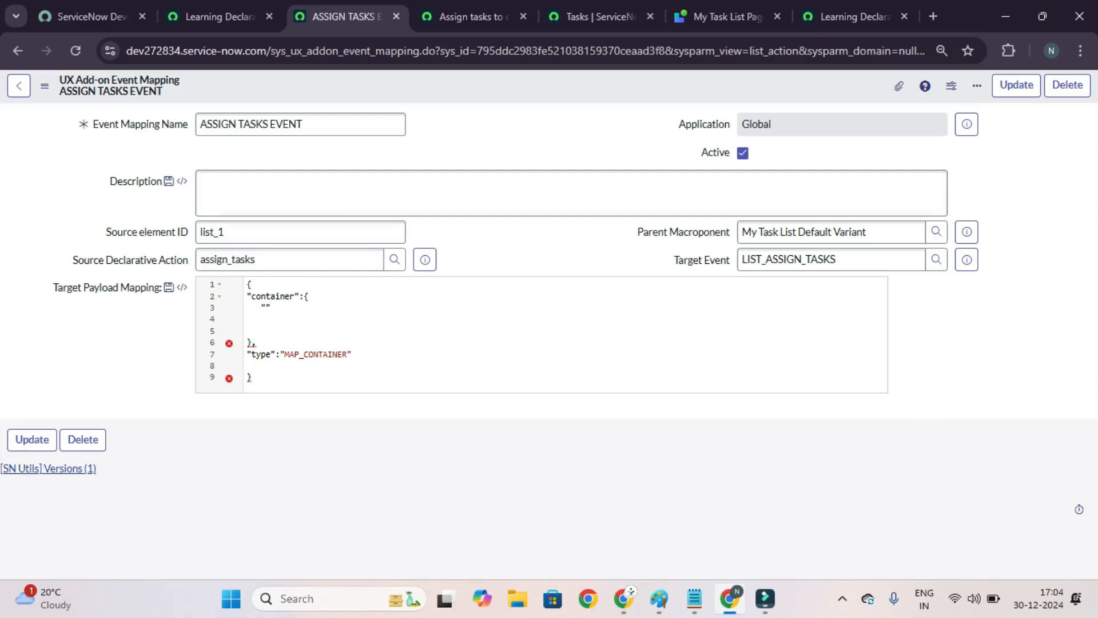
key("ctrl+Tab")
left_click(330, 242)
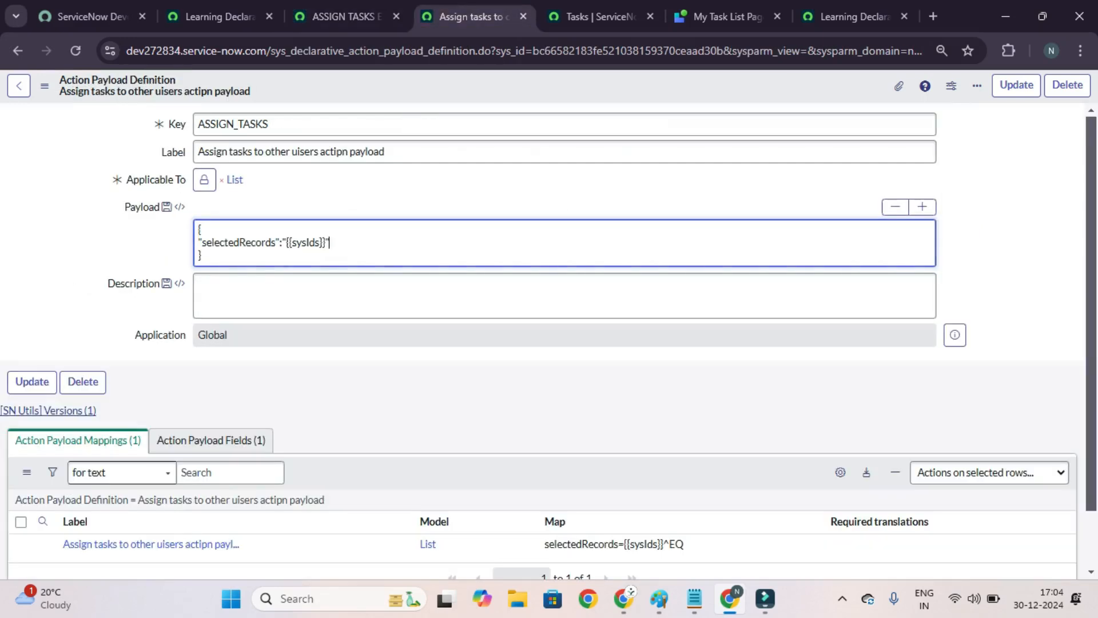
double_click(239, 241)
key("ctrl+c")
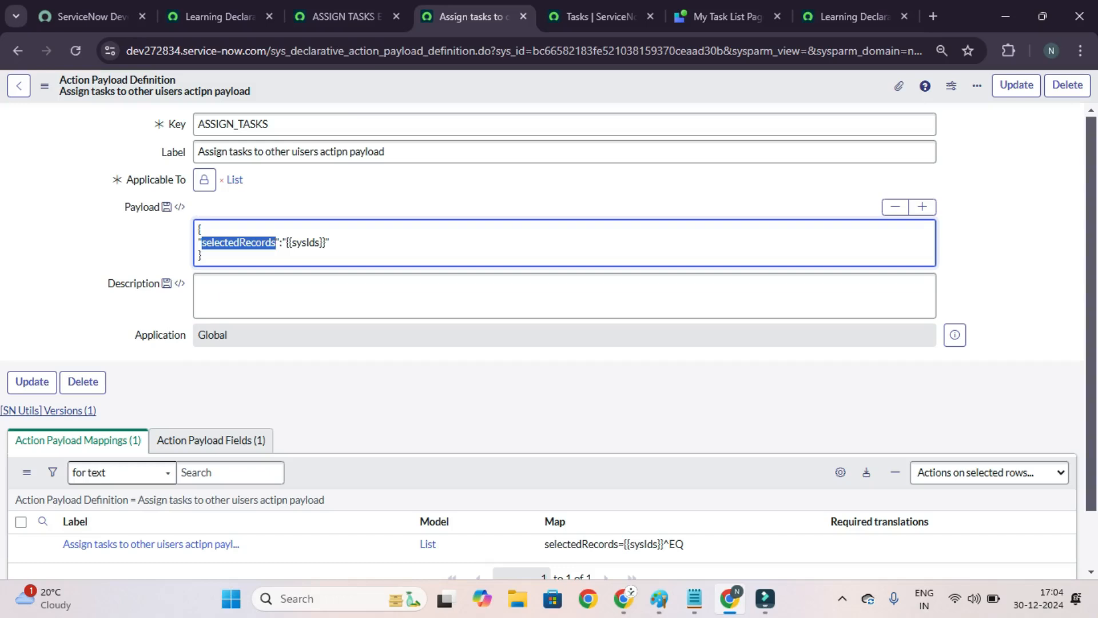
key("ctrl+shift+Tab")
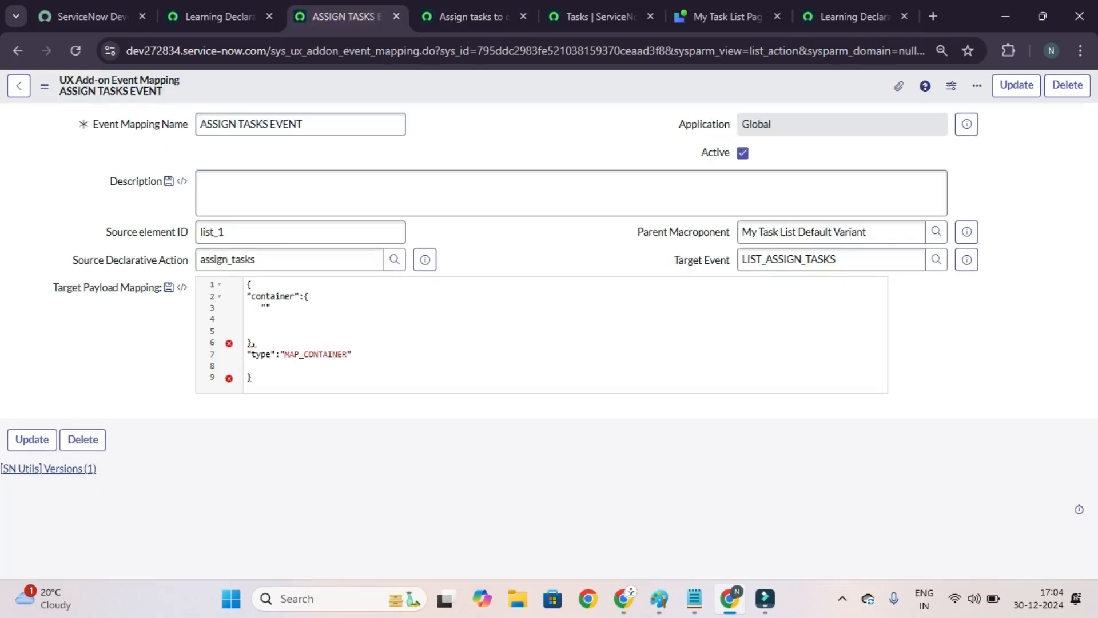
key("ctrl+v")
key("BackSpace")
key("BackSpace")
double_click(266, 309)
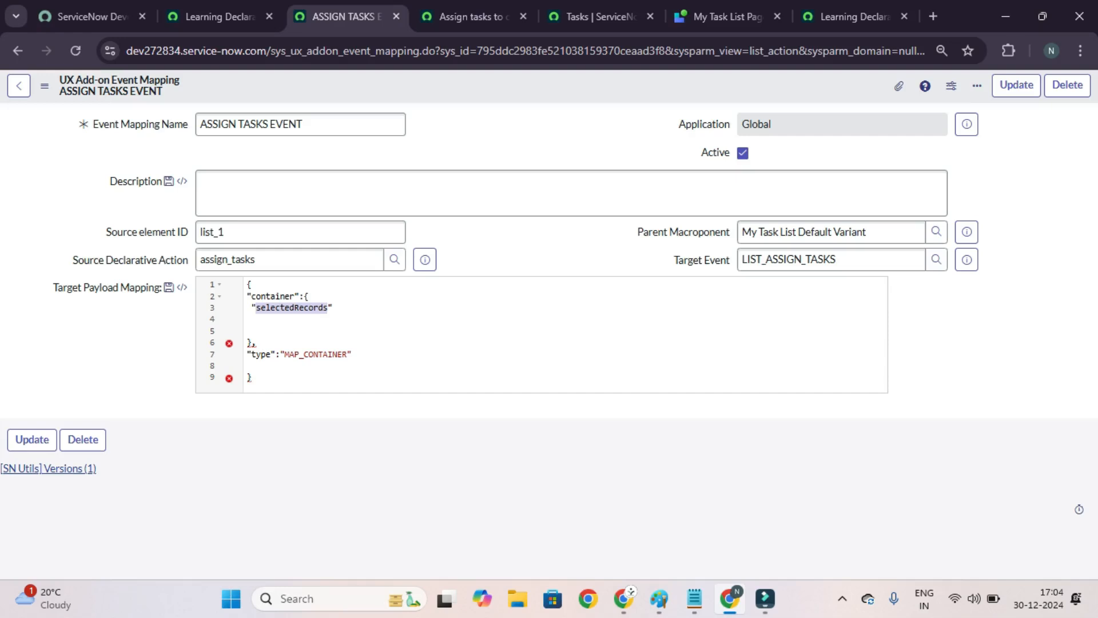
Check the payload field name of the handled event LIST_ASSIGN_TASKS on the My Task List page, then return to the event mapping
left_click(723, 16)
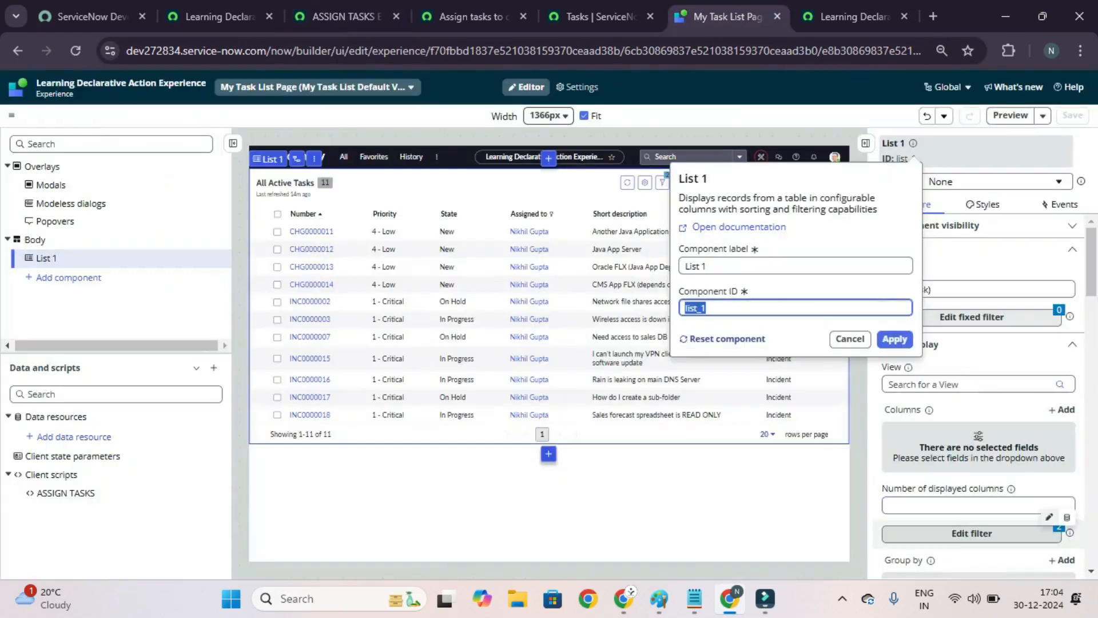
scroll(977, 429, "down", 2)
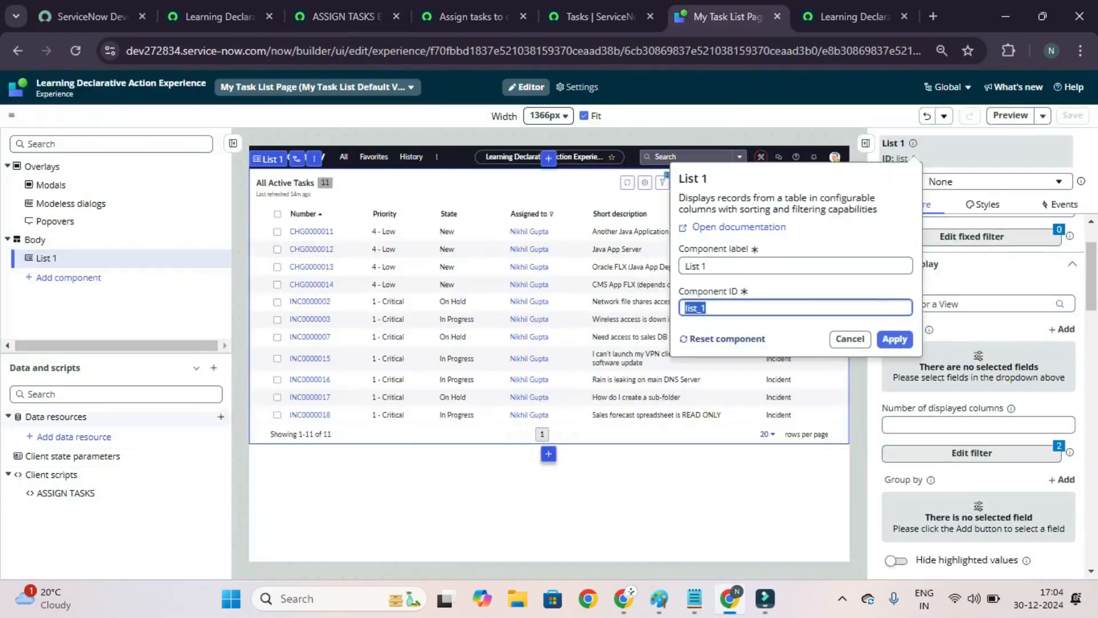
left_click(114, 239)
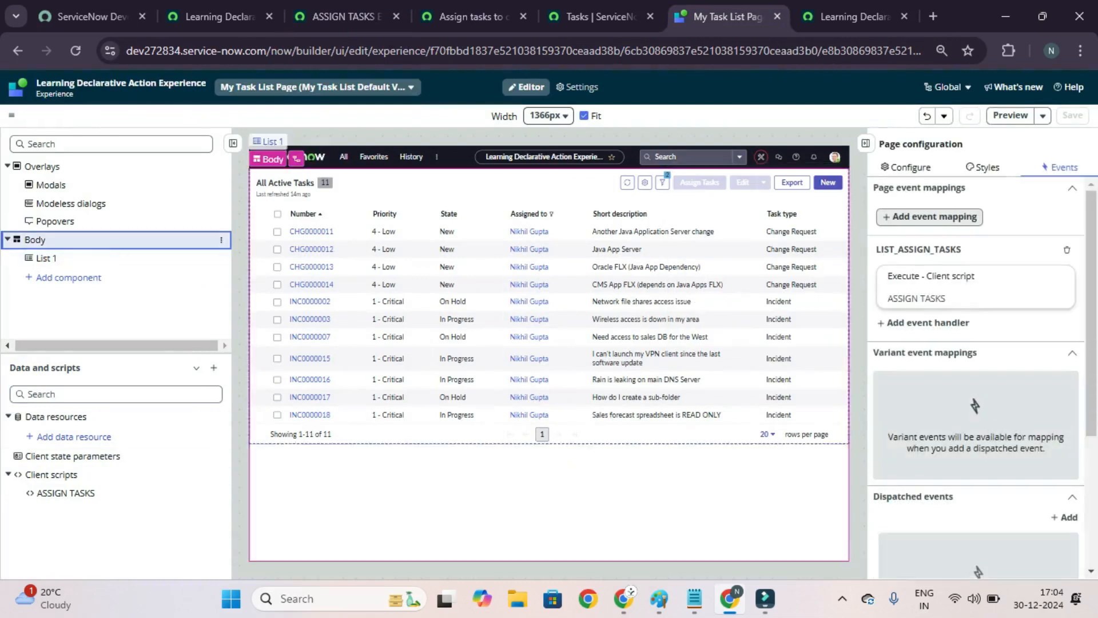
scroll(975, 372, "down", 5)
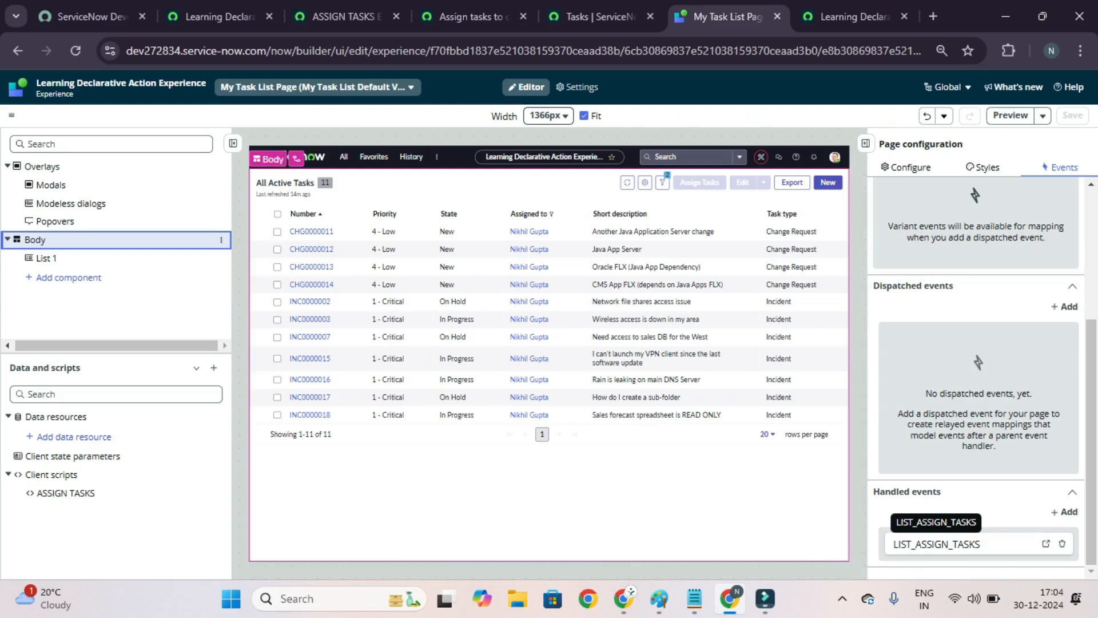
left_click(1046, 543)
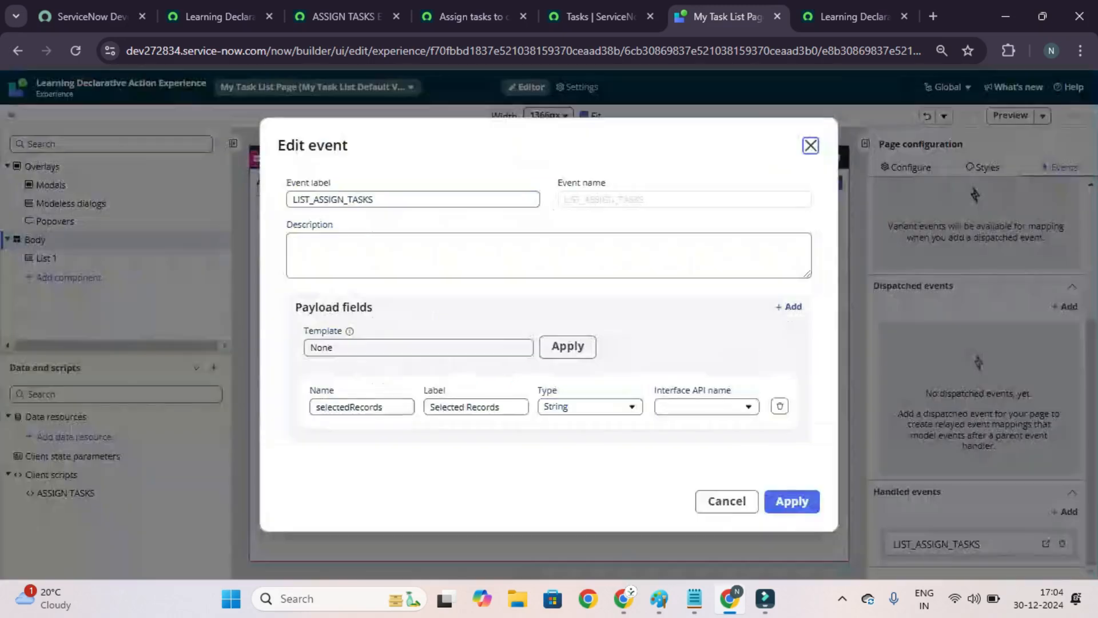
double_click(327, 406)
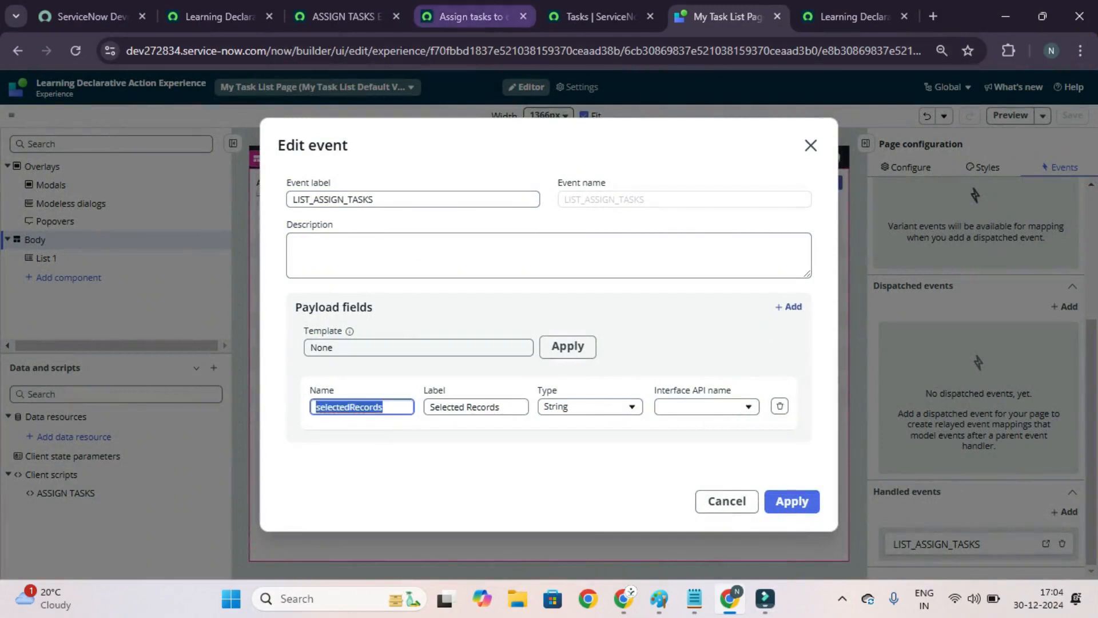
left_click(475, 16)
left_click(347, 17)
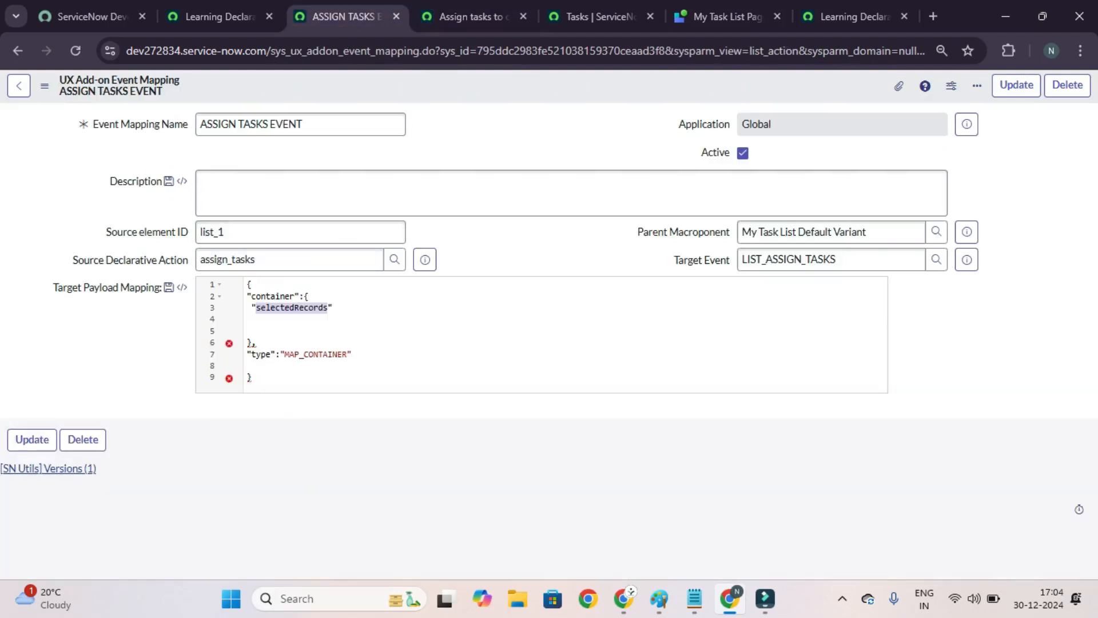
Give the "selectedRecords" key an empty multi-line object as its value
left_click(334, 308)
type(":{")
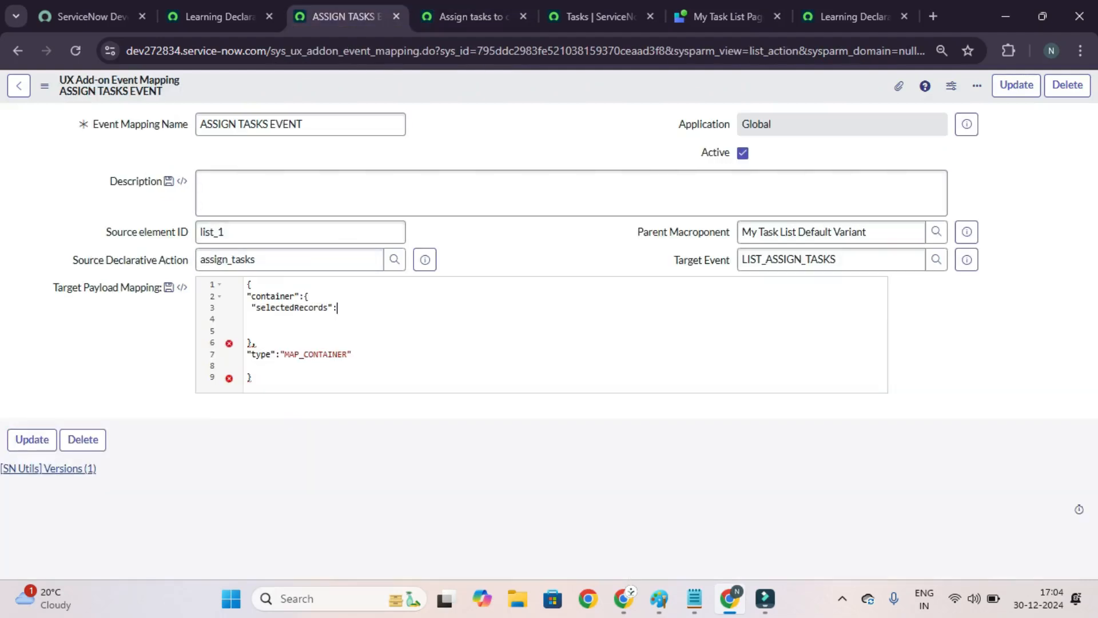
key("Left")
key("Return")
key("Return")
key("Down")
key("Down")
key("BackSpace")
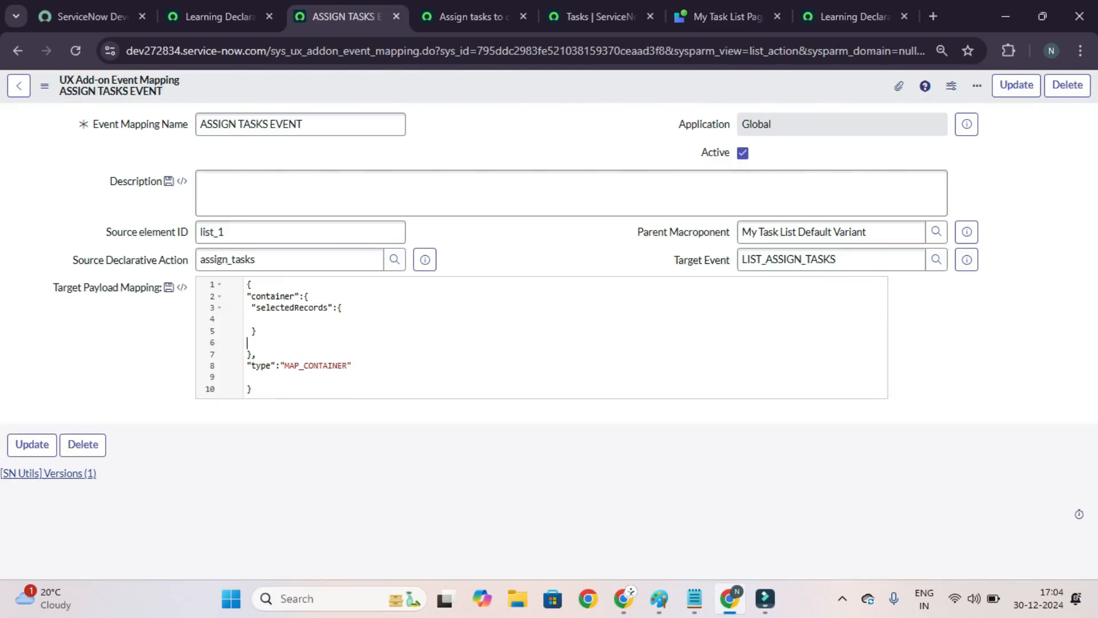
Check the sample mapping in Paint and add an empty multi-line "binding" object inside selectedRecords in the Chrome form
left_click(694, 598)
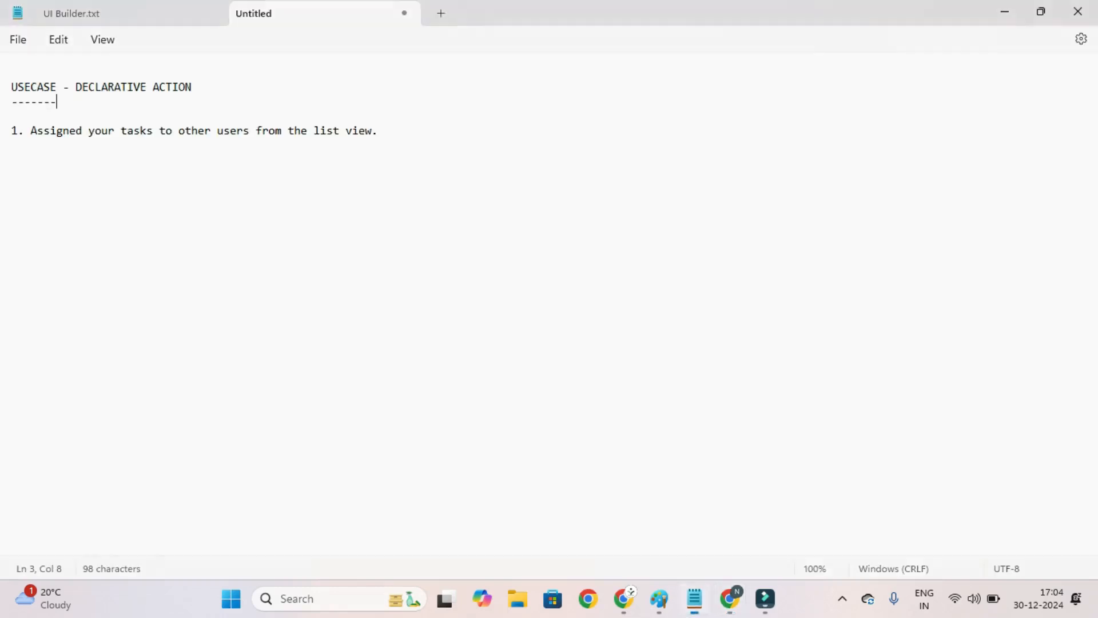
left_click(658, 598)
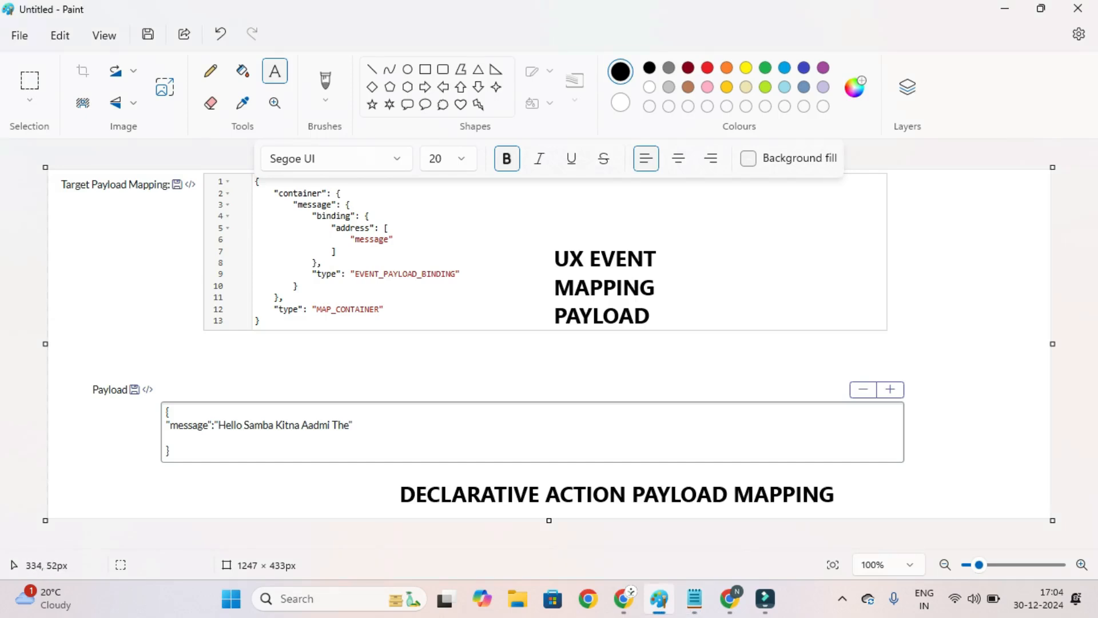
left_click(323, 274)
left_click(321, 251)
left_click(729, 598)
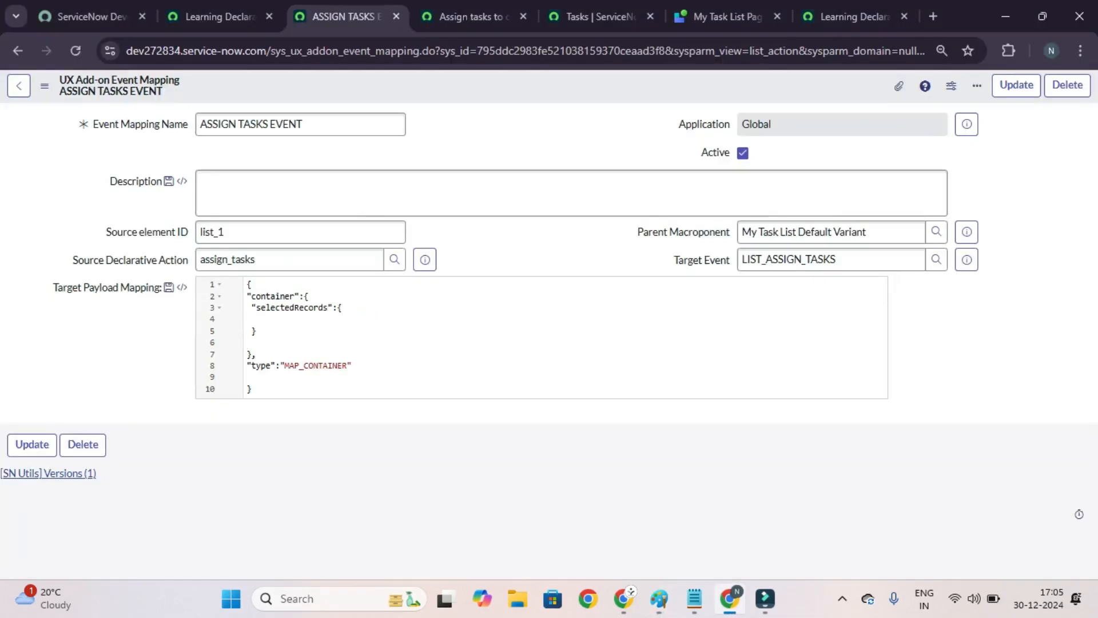
key("Return")
type("\"")
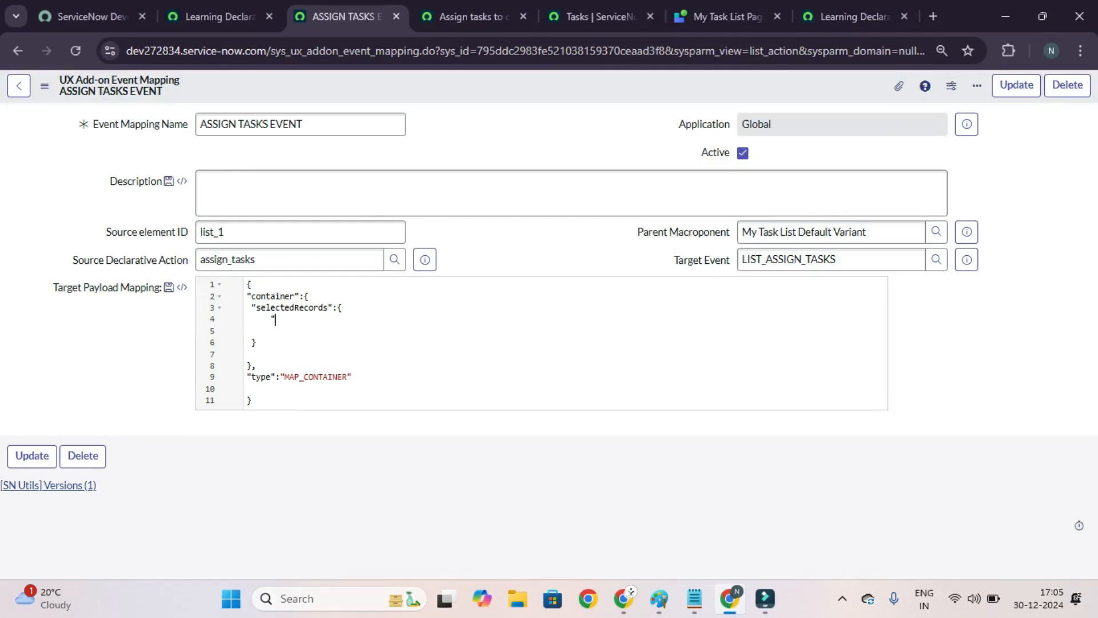
type("binding\":{")
key("Return")
key("Return")
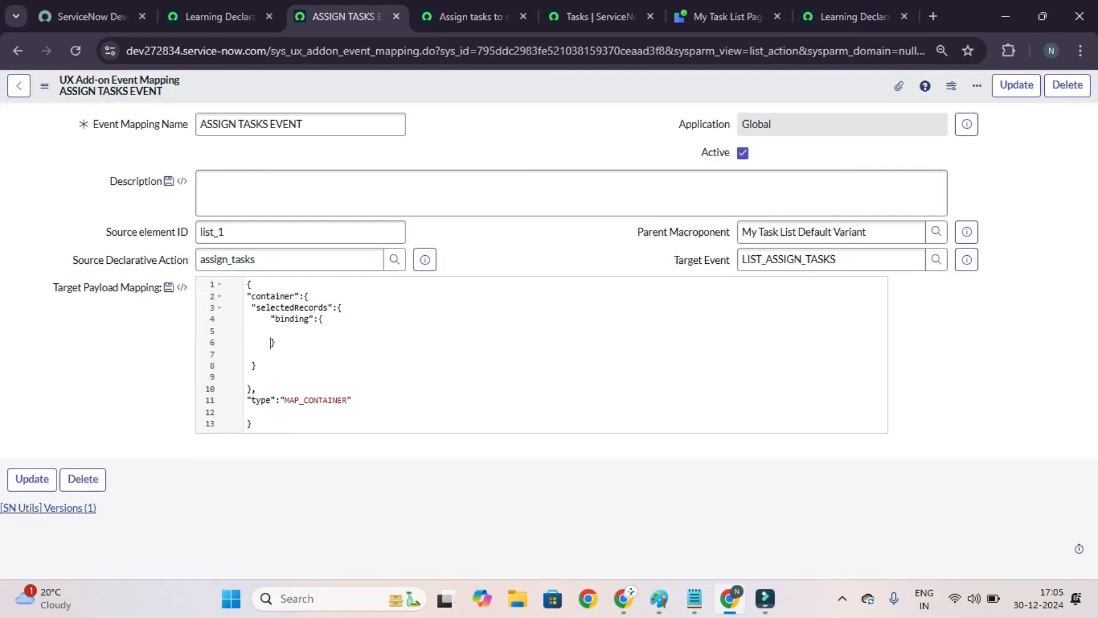
Add a comma after the binding object and a "type" key with an empty string value below it
left_click(277, 342)
type(",")
key("Return")
type("\"type\"")
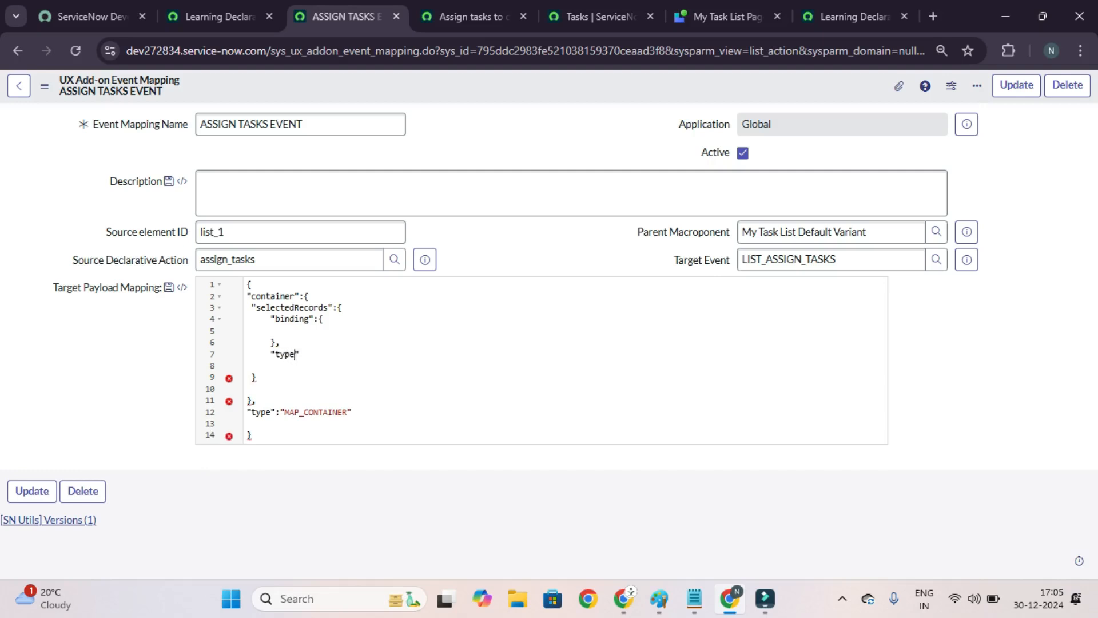
type(":\"\"")
Look up the binding type in the Paint sample, set the inner type value to EVENT_PAYLOAD_BINDING and remove the blank line below it
left_click(659, 599)
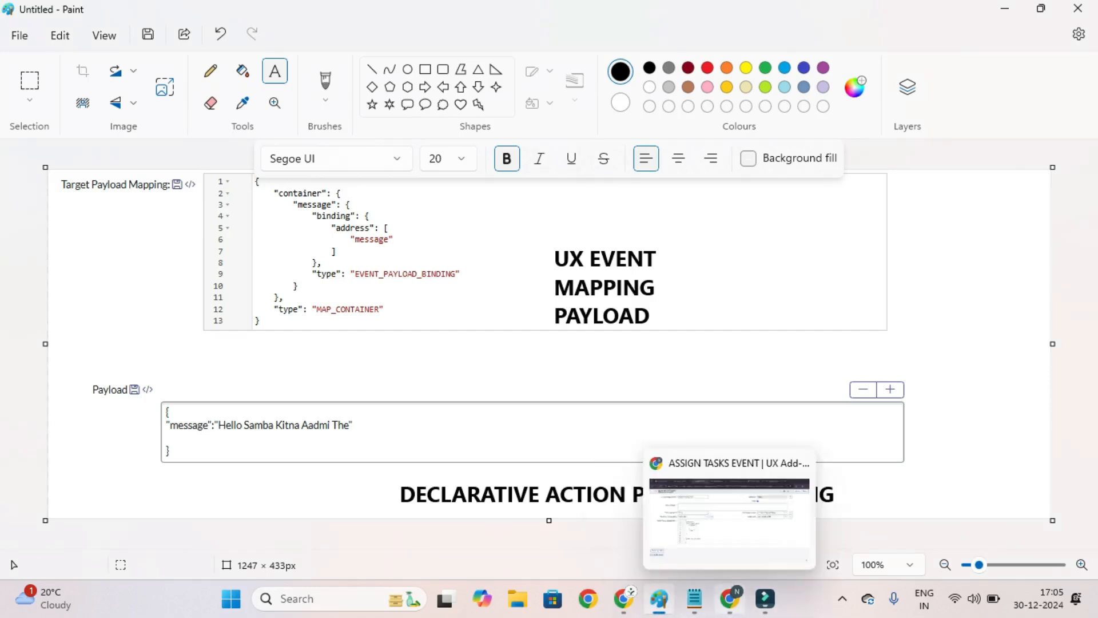
left_click(729, 598)
key("Left")
type("EVENT")
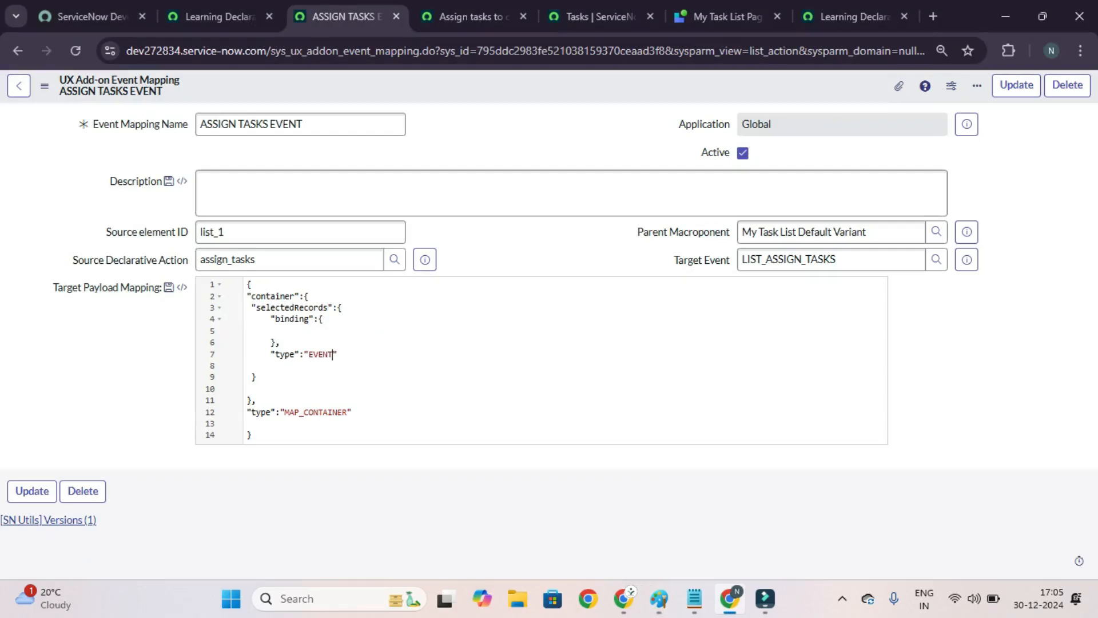
type("_PAYLOAD")
type("_")
type("BINF")
key("BackSpace")
type("DING")
key("Down")
key("BackSpace")
key("BackSpace")
Add blank lines inside the binding object and delete the empty line before the container's closing brace
left_click(323, 318)
key("Return")
key("Return")
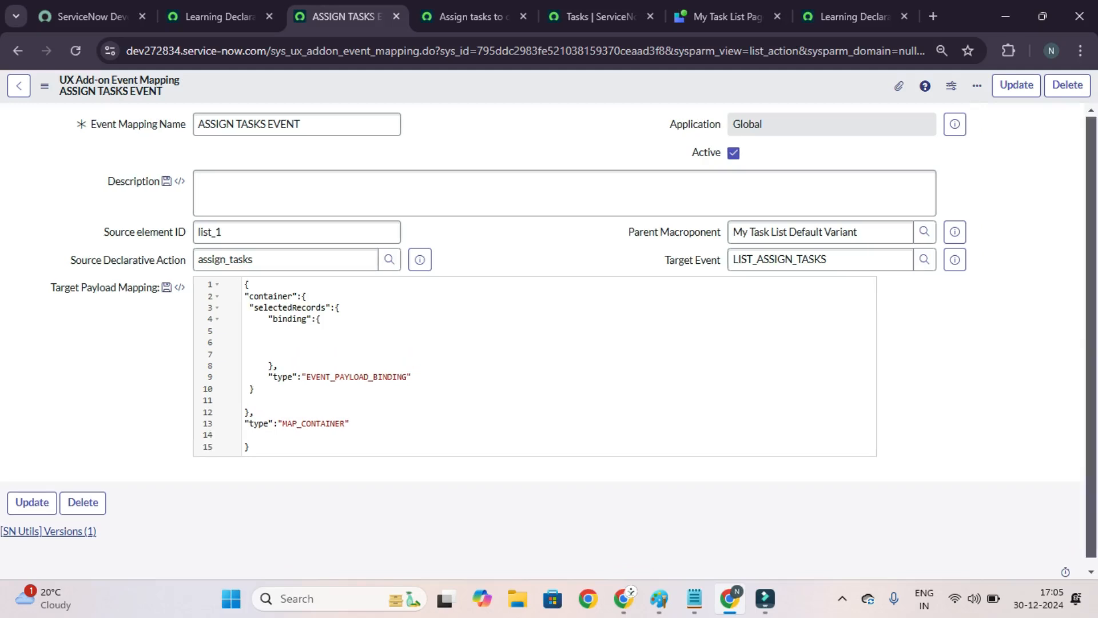
scroll(535, 343, "down", 1)
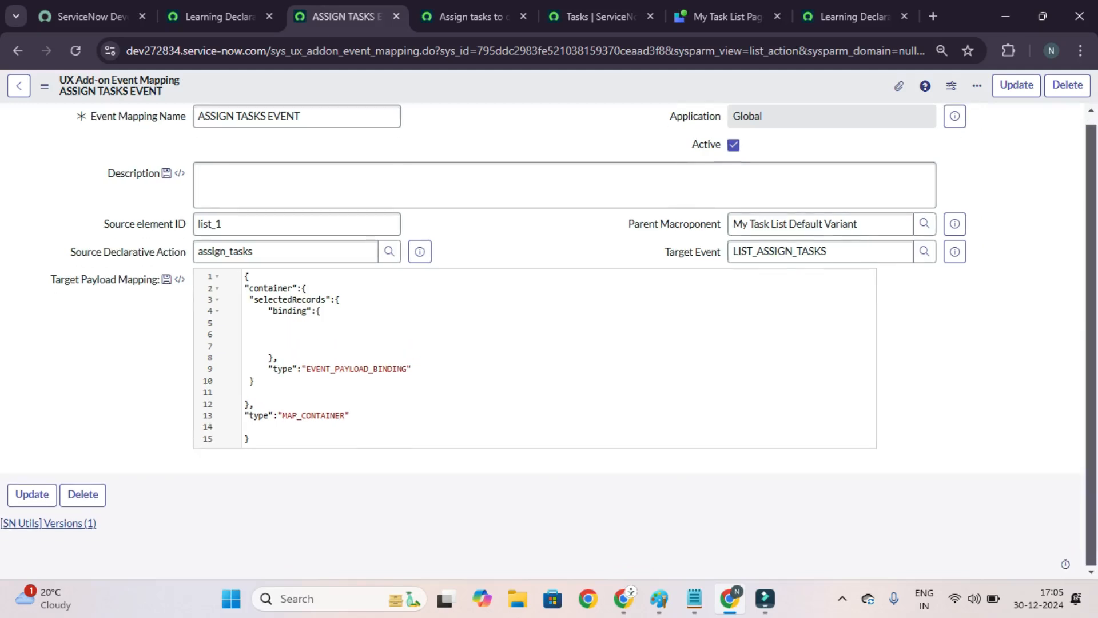
key("BackSpace")
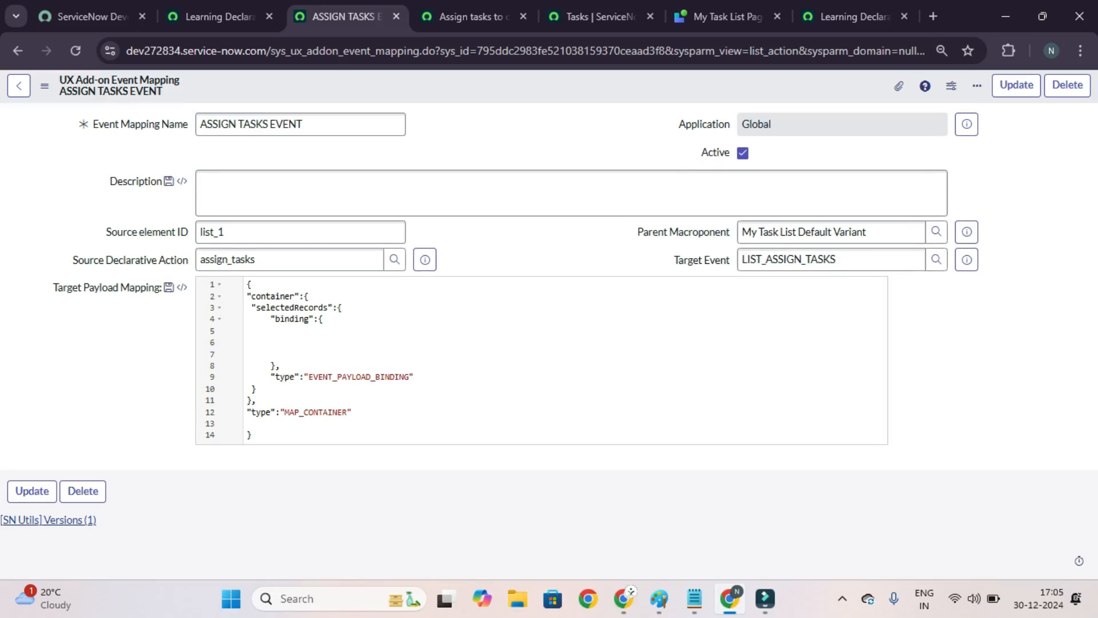
Copy the selectedRecords key from the target payload mapping and compare it with the LIST_ASSIGN_TASKS payload field name in UI Builder
double_click(298, 307)
key("ctrl+c")
left_click(725, 16)
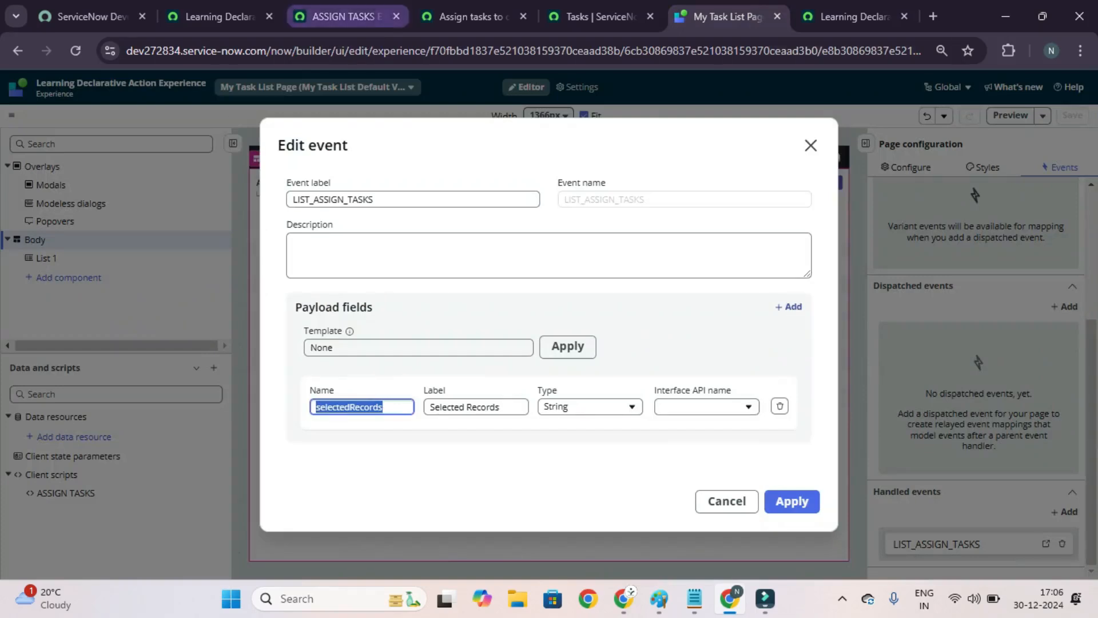
left_click(343, 16)
Add an "address" key with an empty array inside the binding object, following the sample mapping in Paint
left_click(290, 331)
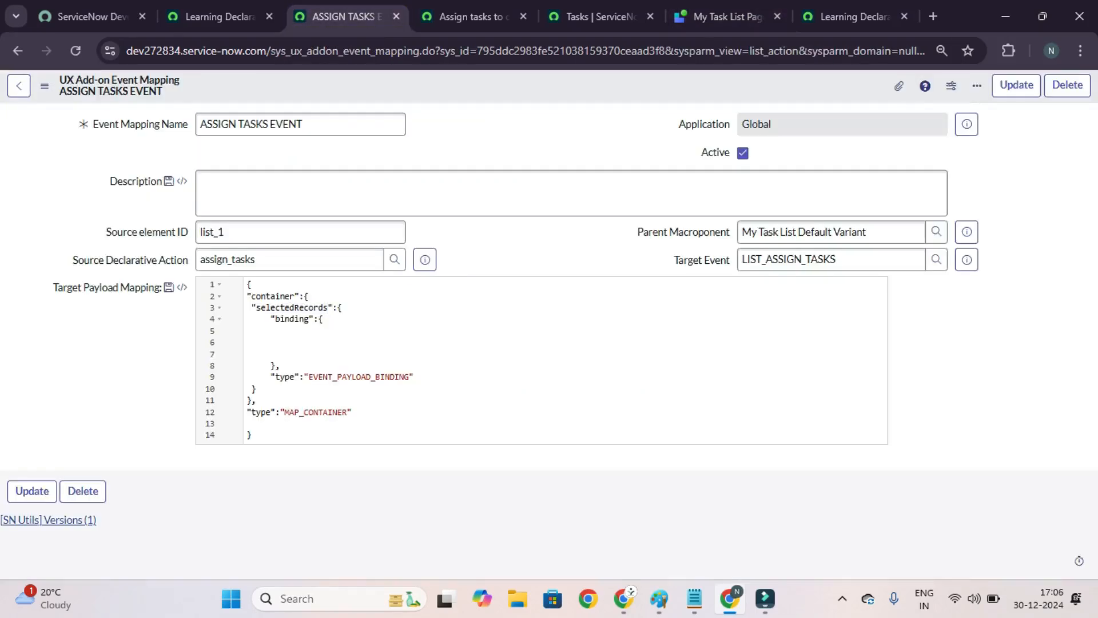
type("\"")
left_click(659, 598)
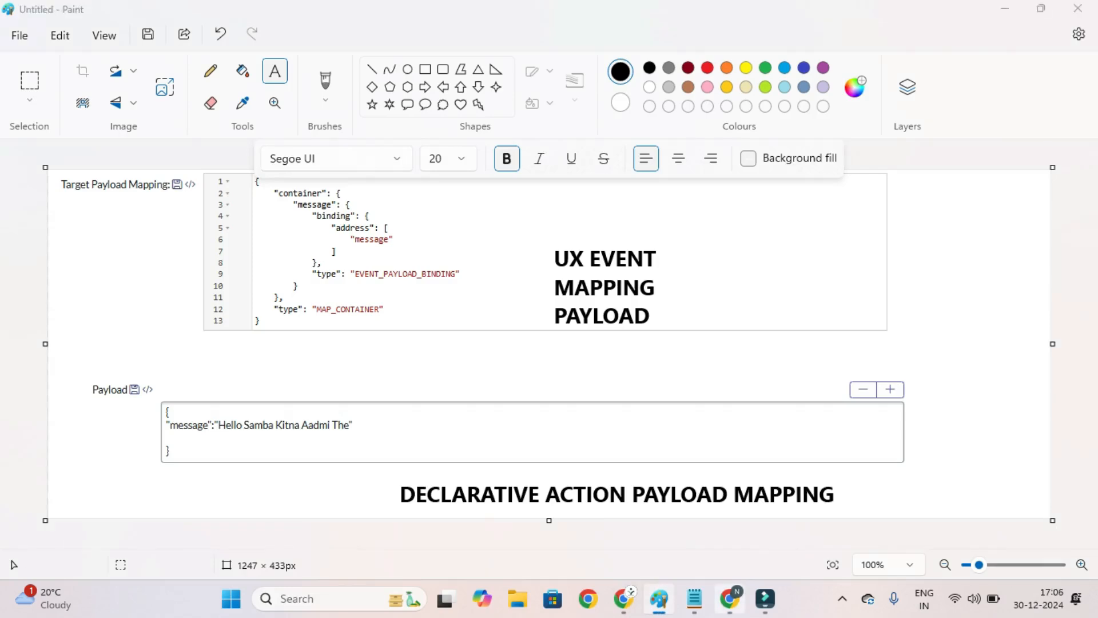
left_click(729, 598)
type("address")
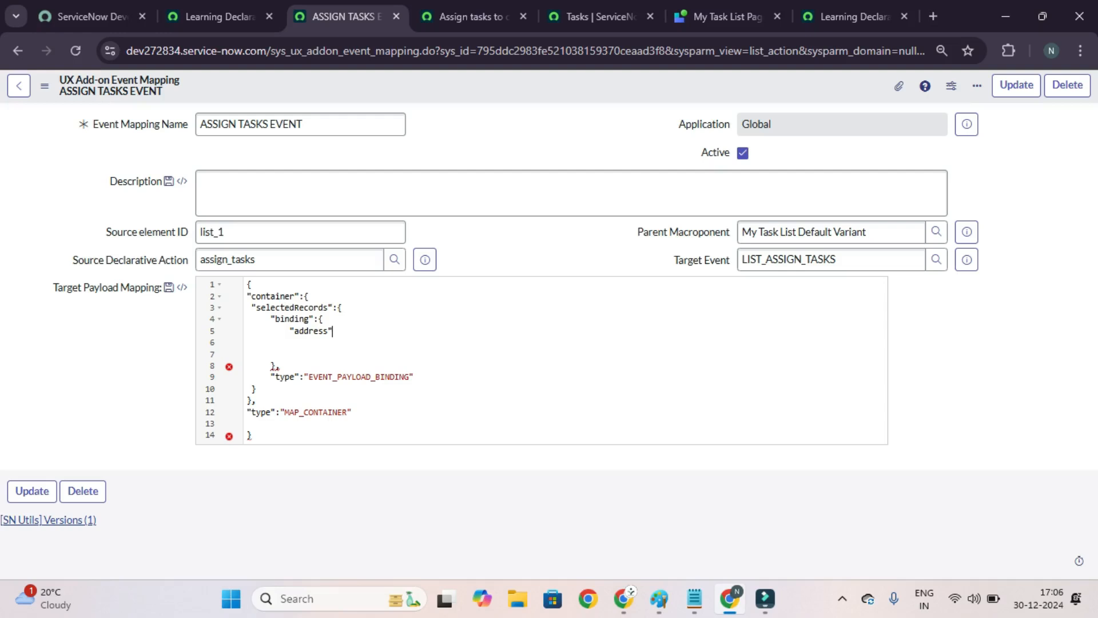
type(":[]")
Remove the blank lines below the address array inside the binding object
key("Down")
key("Down")
key("BackSpace")
key("BackSpace")
key("BackSpace")
key("BackSpace")
key("BackSpace")
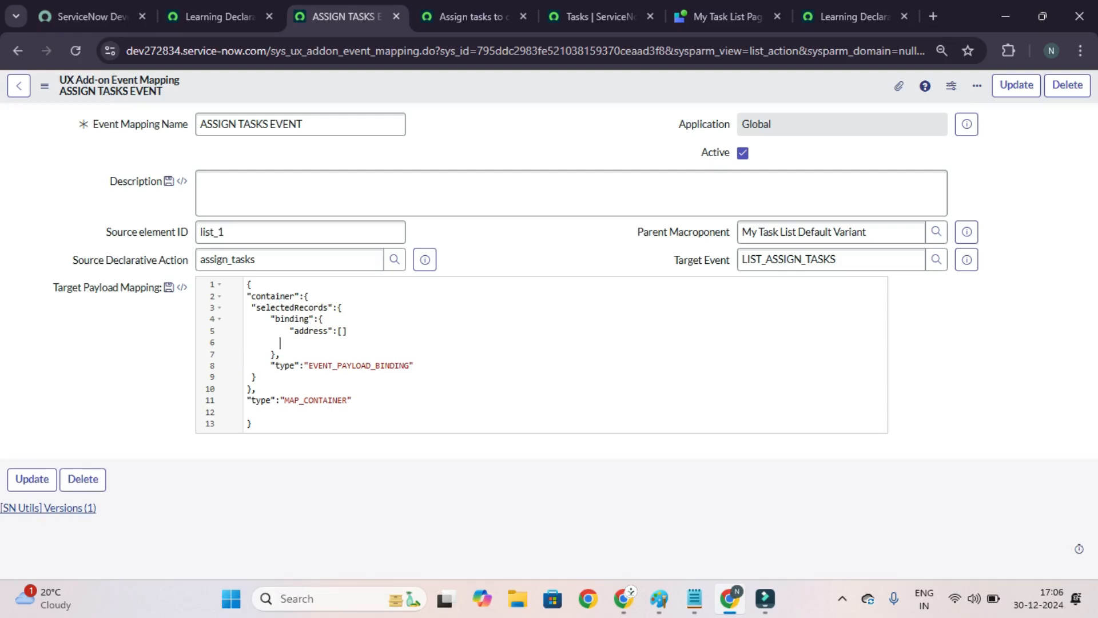
key("BackSpace")
key("BackSpace")
key("BackSpace")
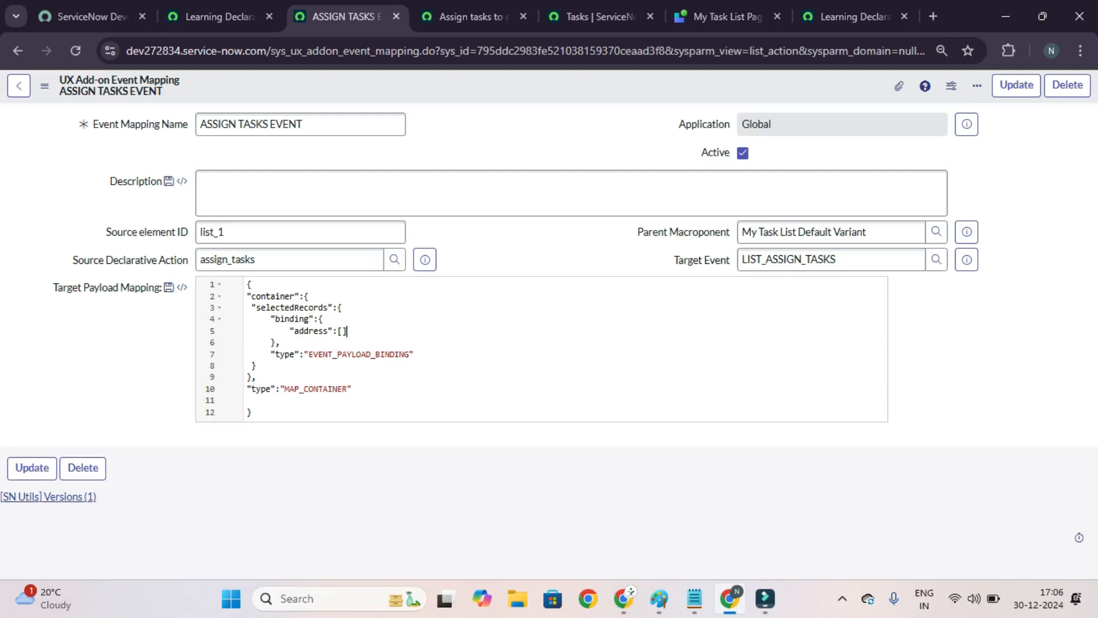
Check the key in the action payload definition, add "selectedRecords" to the address array and remove the blank line before the final brace
left_click(469, 16)
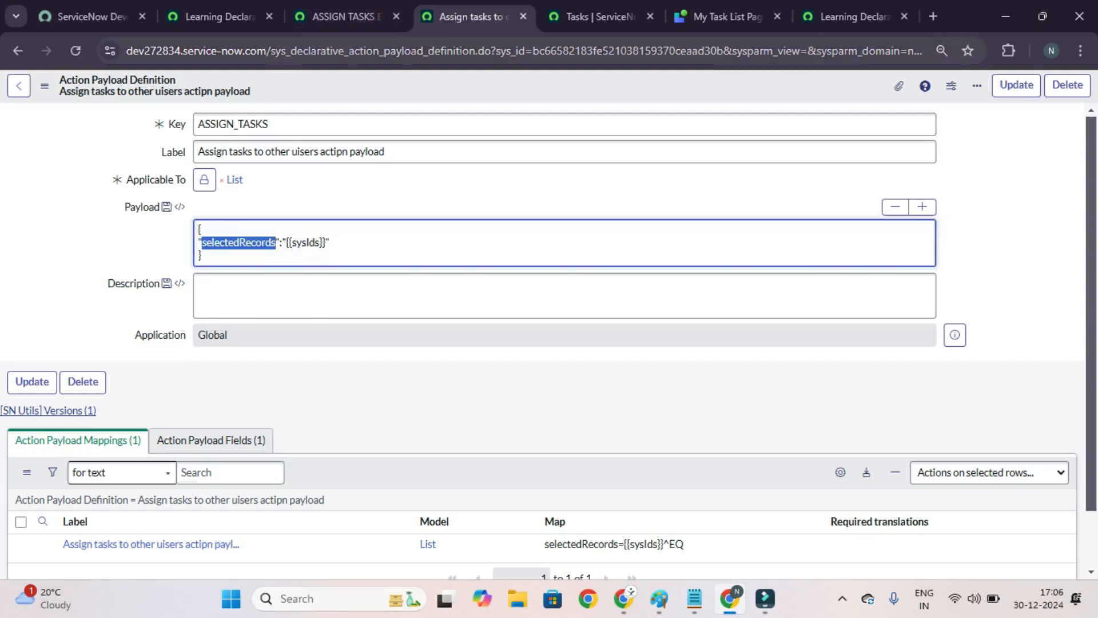
left_click(343, 16)
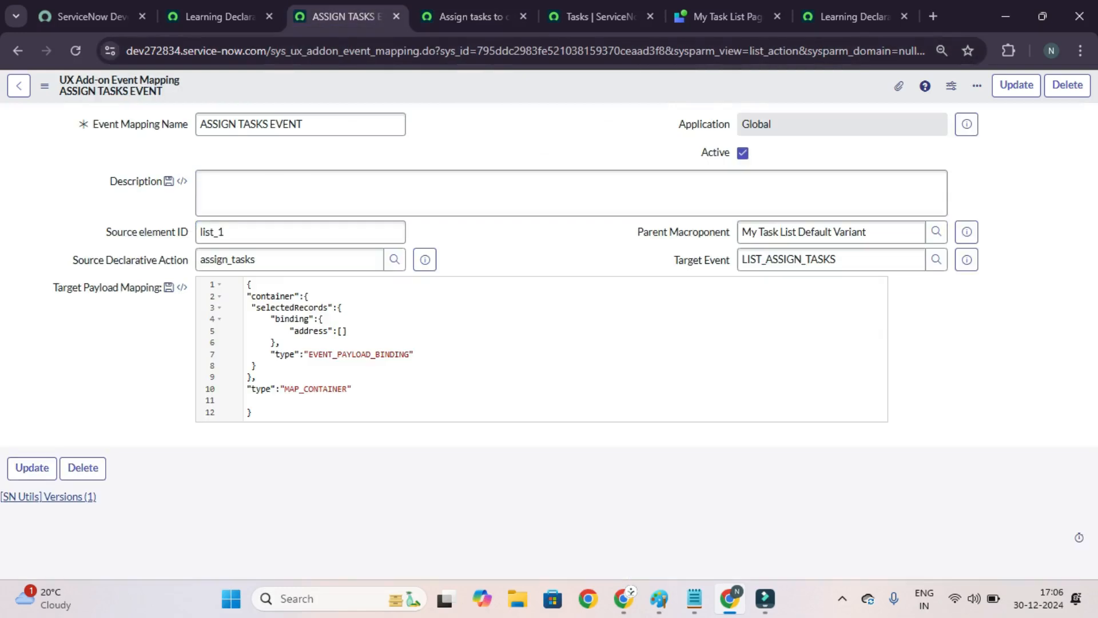
type("\"")
key("ctrl+v")
key("BackSpace")
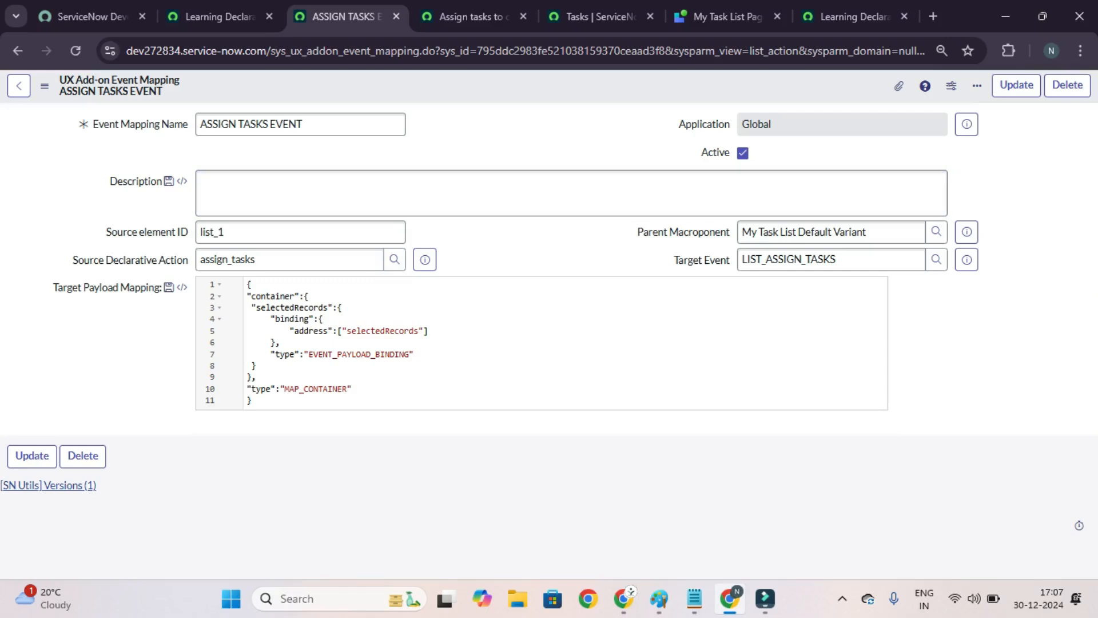
Save the ASSIGN TASKS EVENT mapping record with the completed payload mapping
key("ctrl+a")
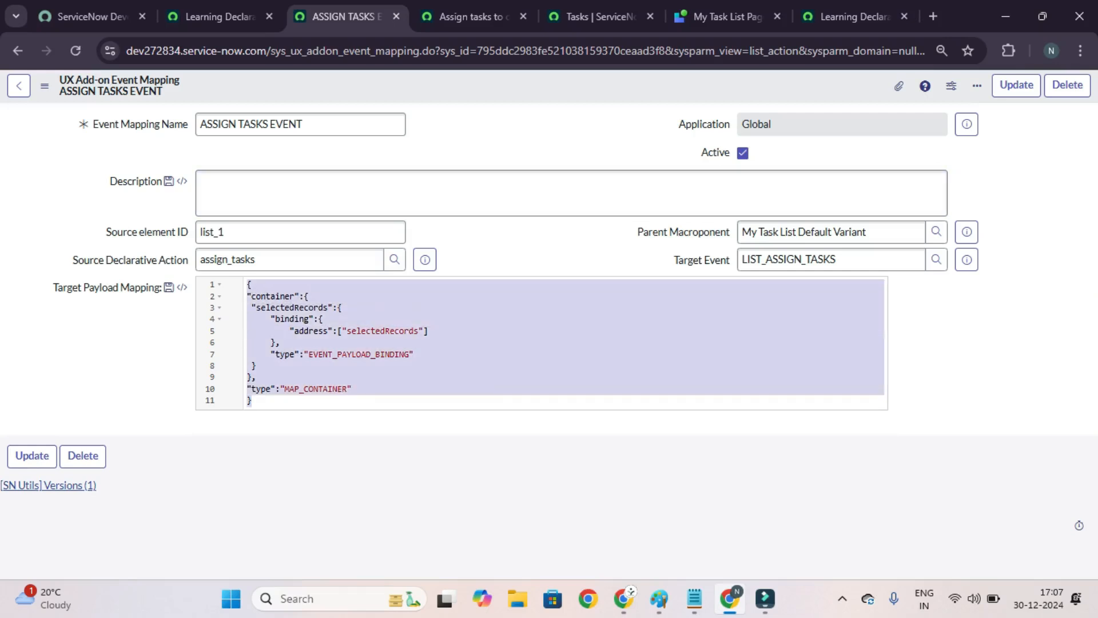
right_click(527, 87)
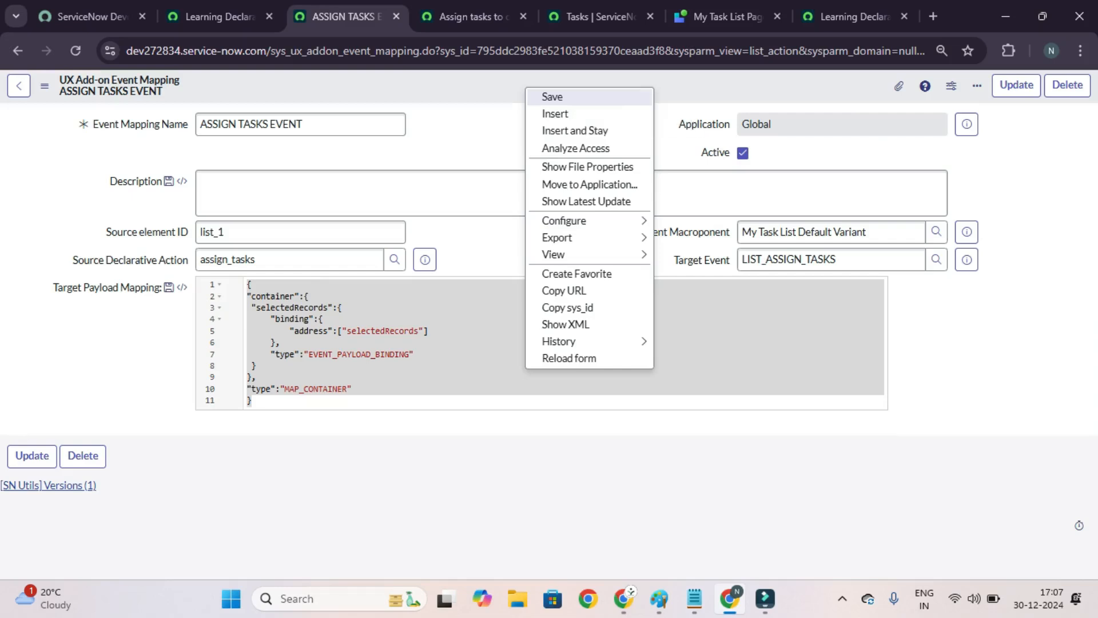
left_click(551, 97)
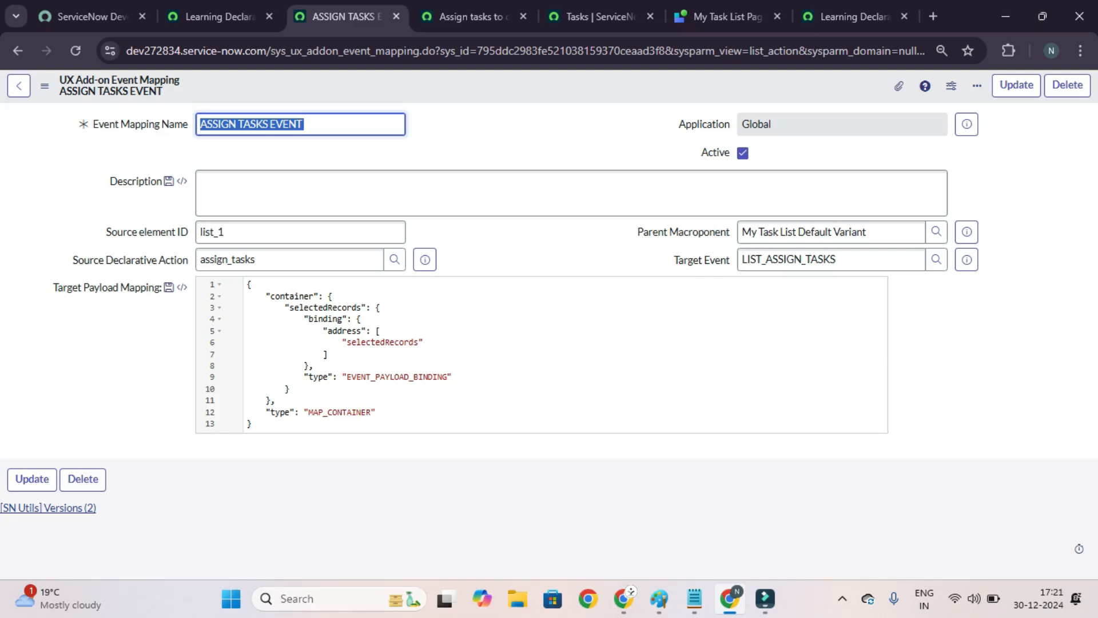
Start a new List Actions record for Learning Declarative Action Config and set its Declarative Action Assignment to assign_tasks
key("ctrl+shift+Tab")
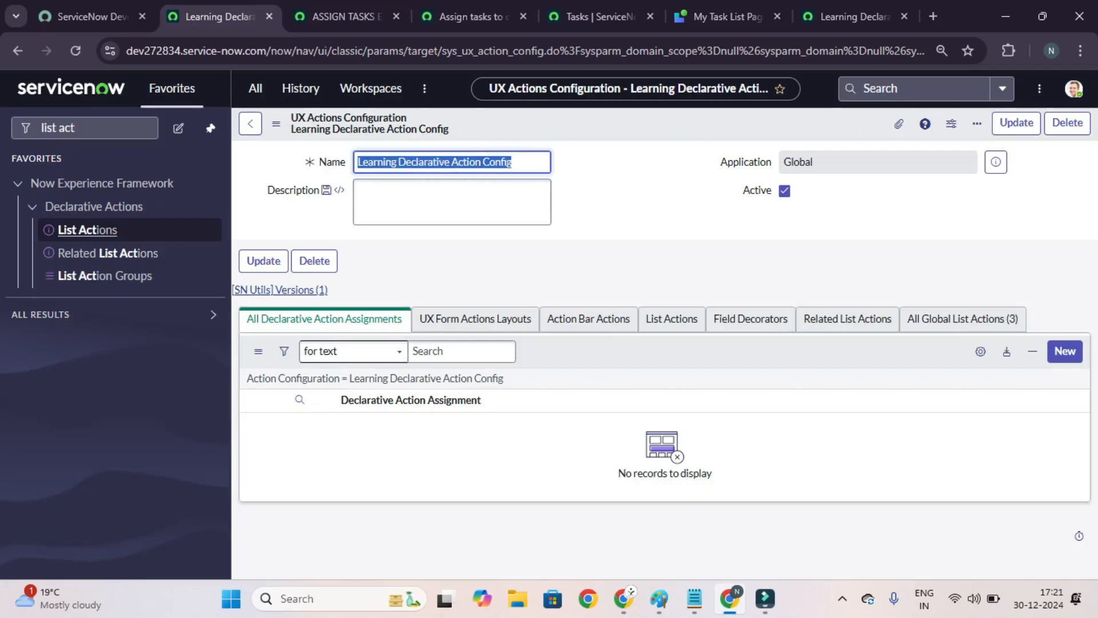
left_click(671, 318)
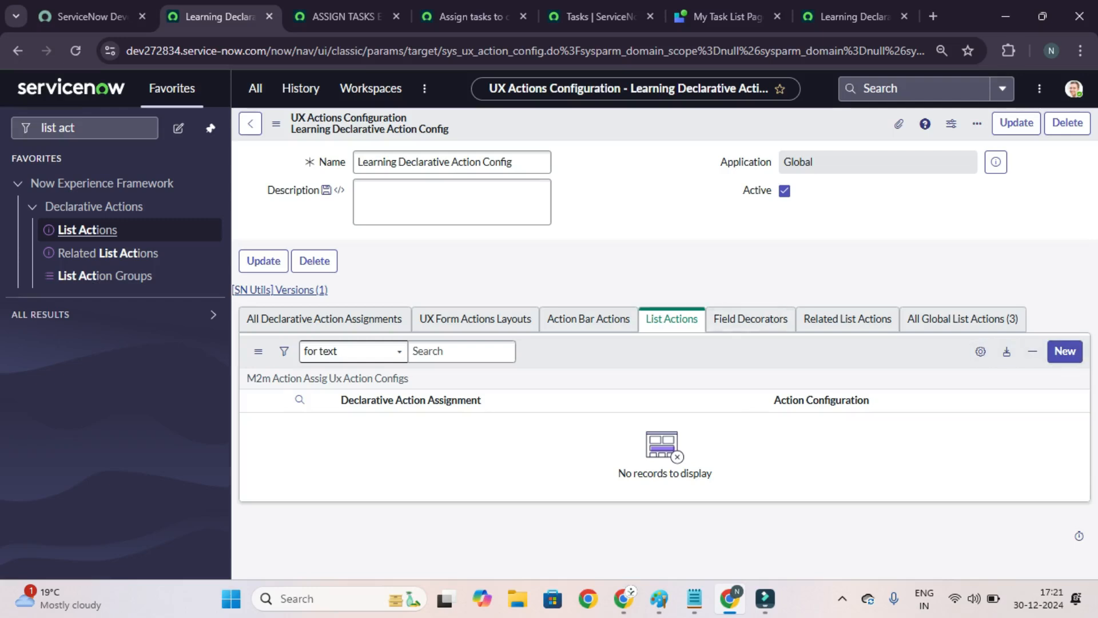
left_click(1065, 351)
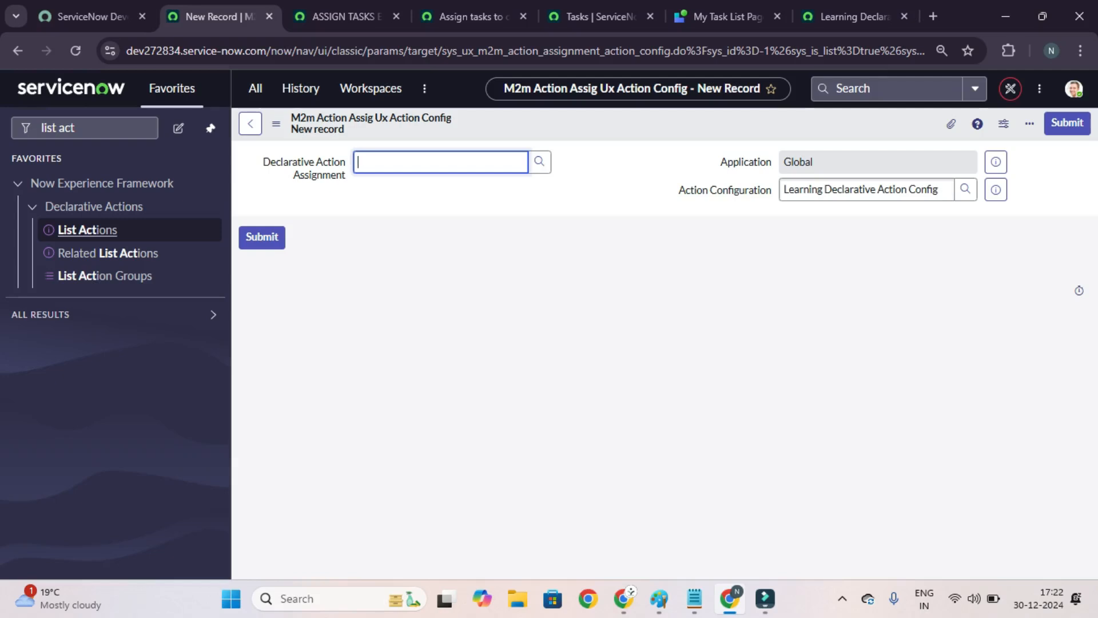
type("assign")
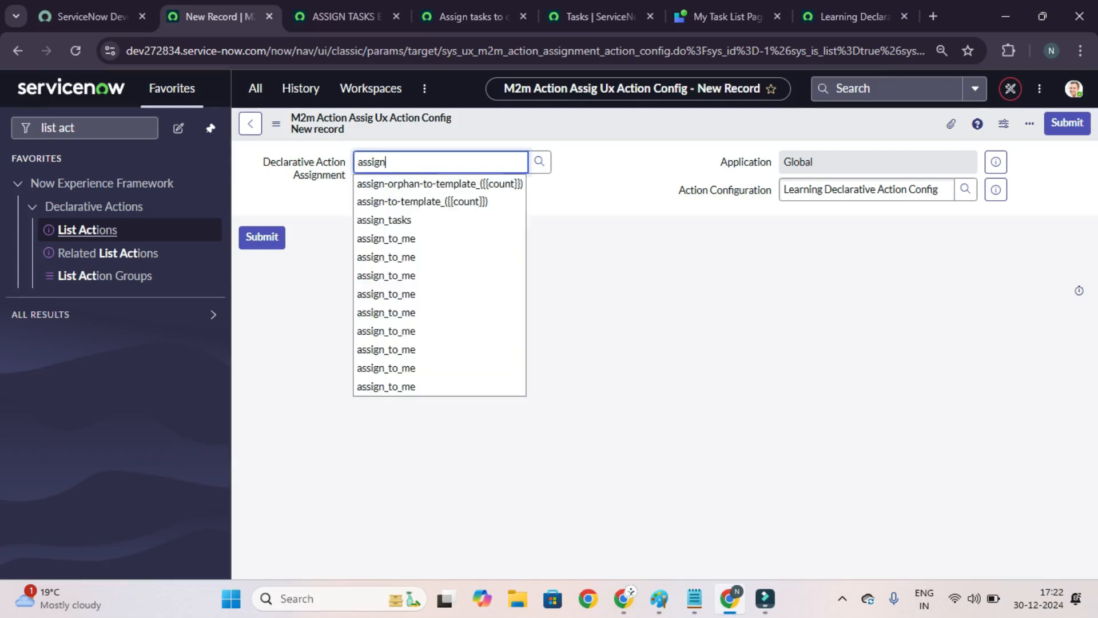
key("Down")
key("Down")
key("Down")
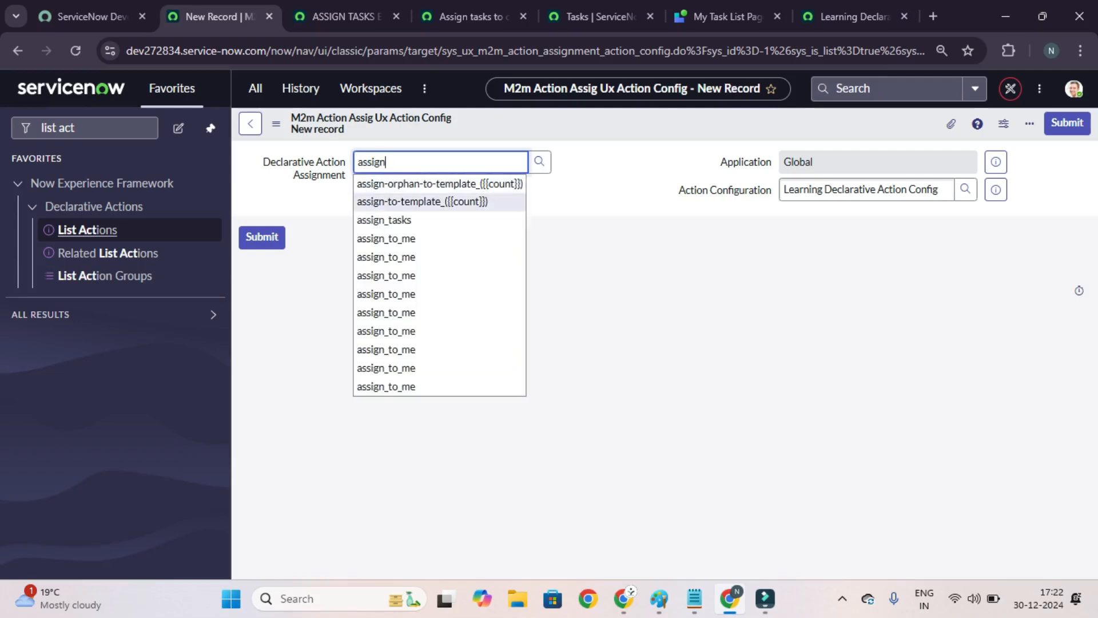
key("Return")
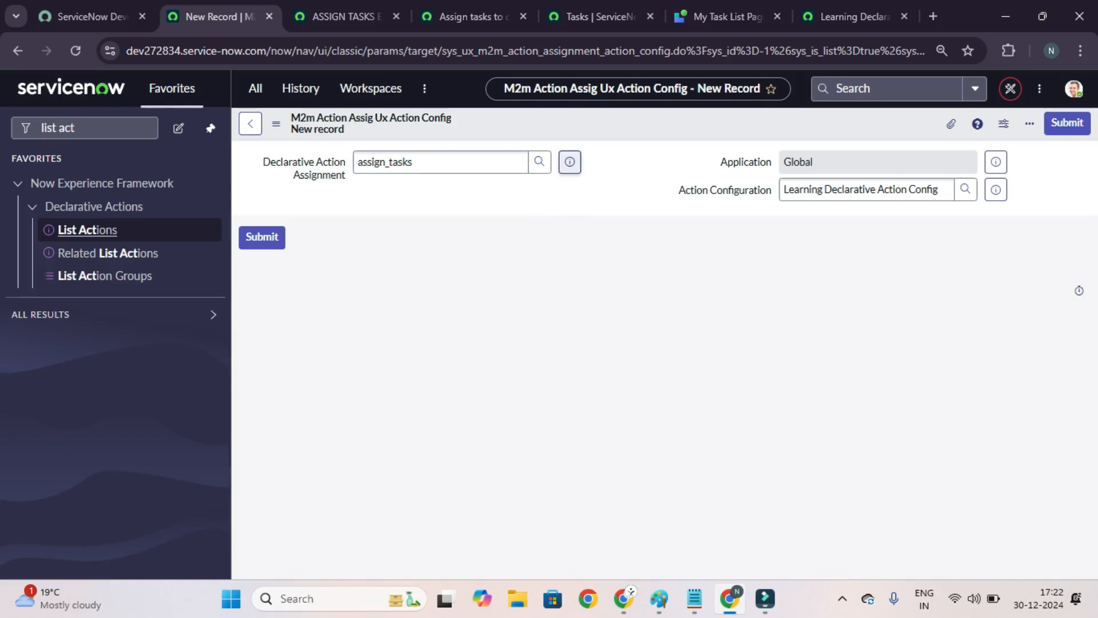
Open the referenced assign_tasks record in a separate tab, and submit the new action configuration record
right_click(290, 189)
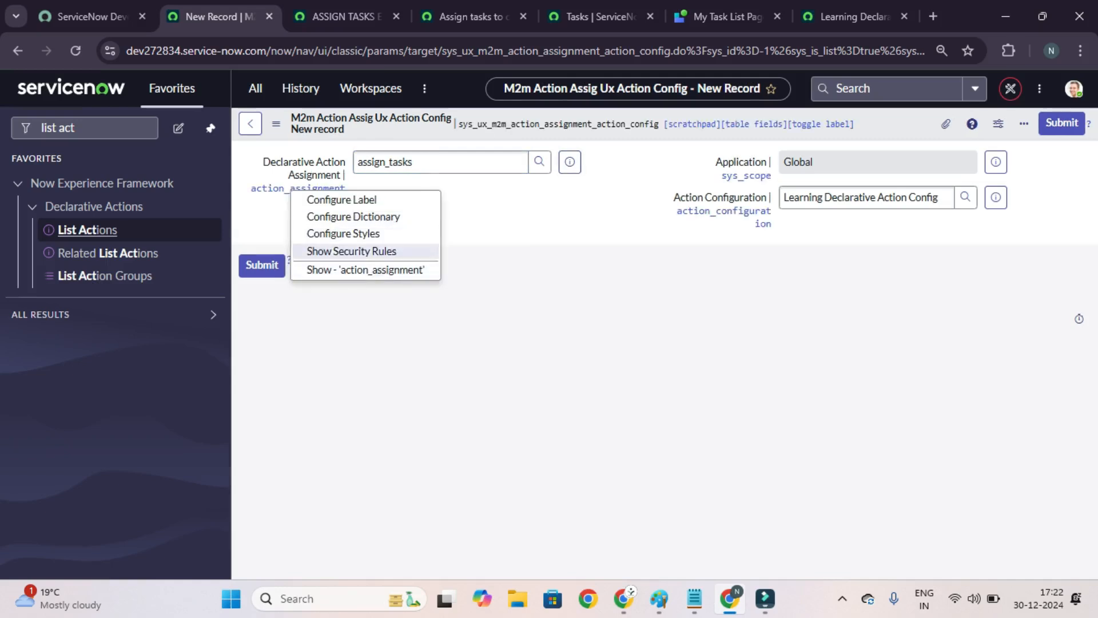
left_click(468, 251)
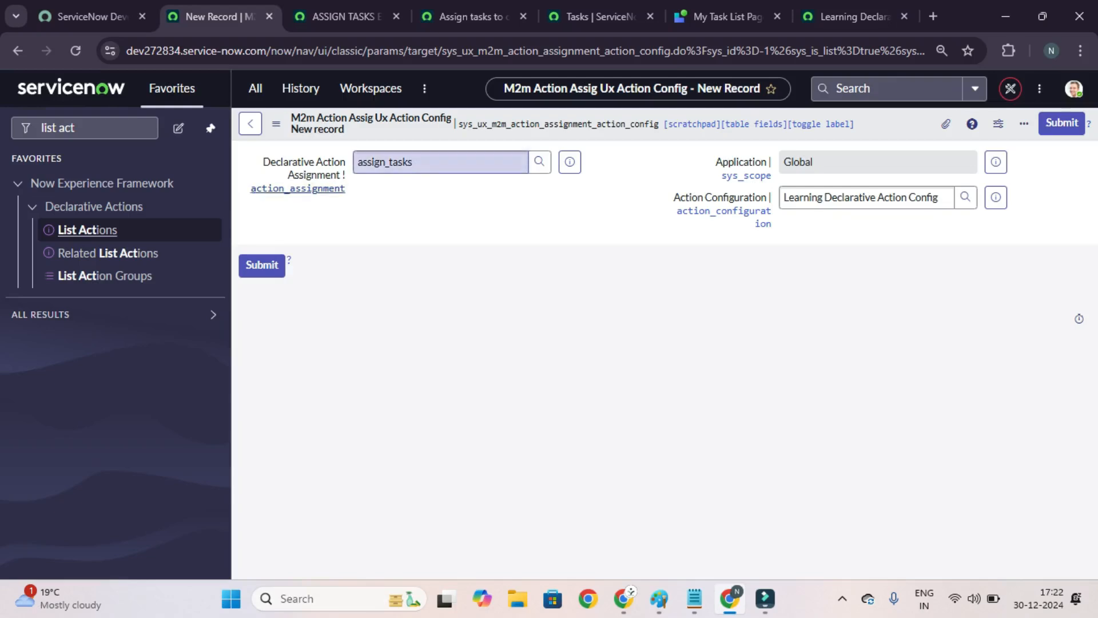
left_click(301, 189)
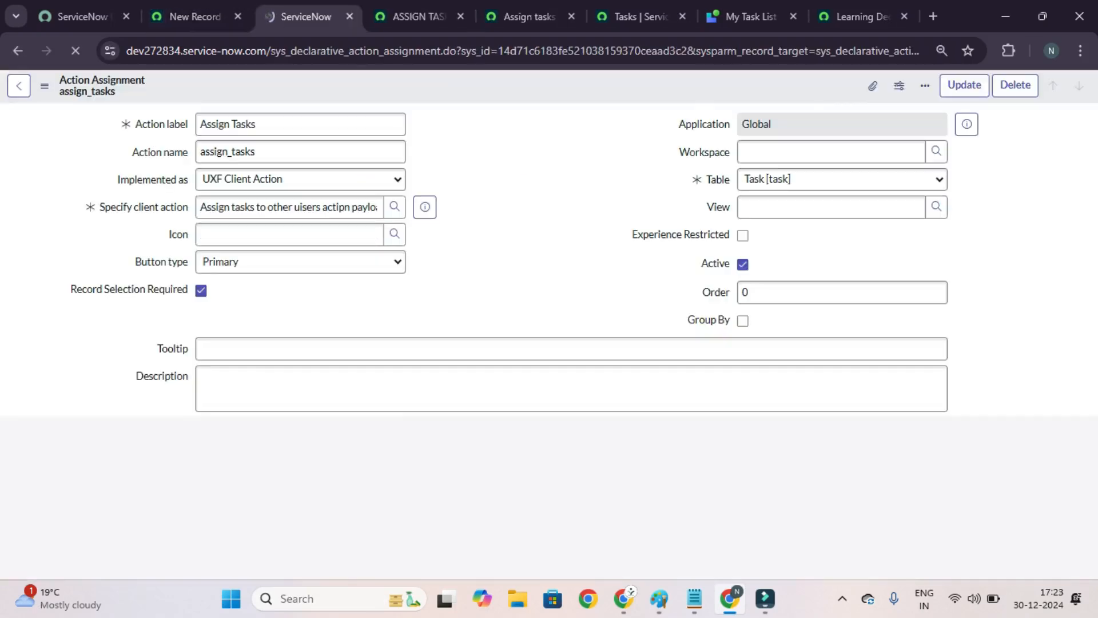
left_click(195, 16)
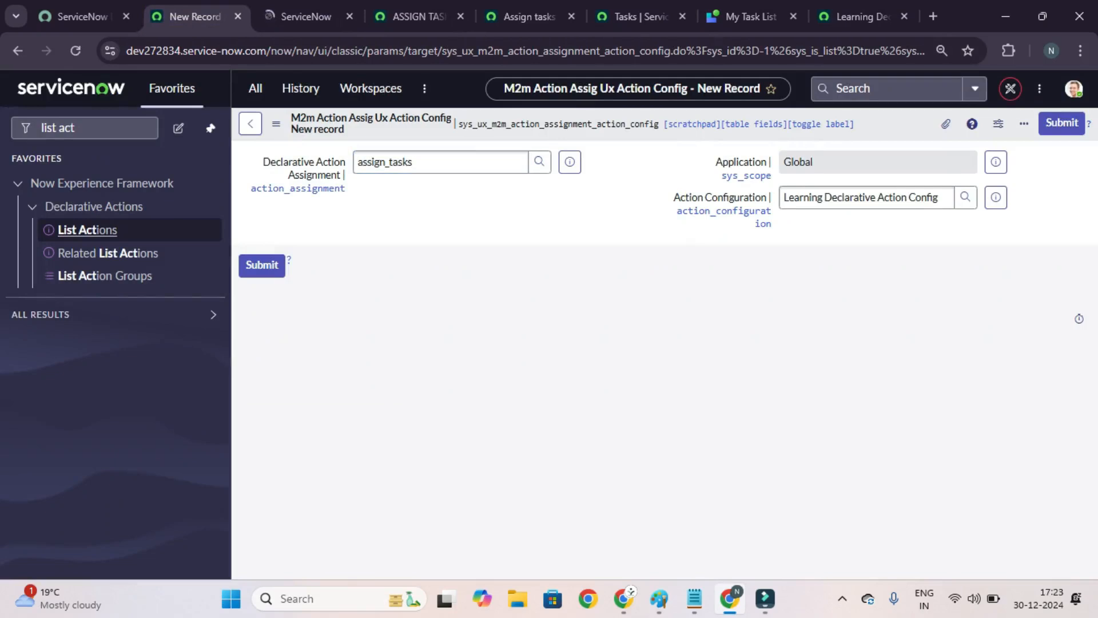
left_click(261, 264)
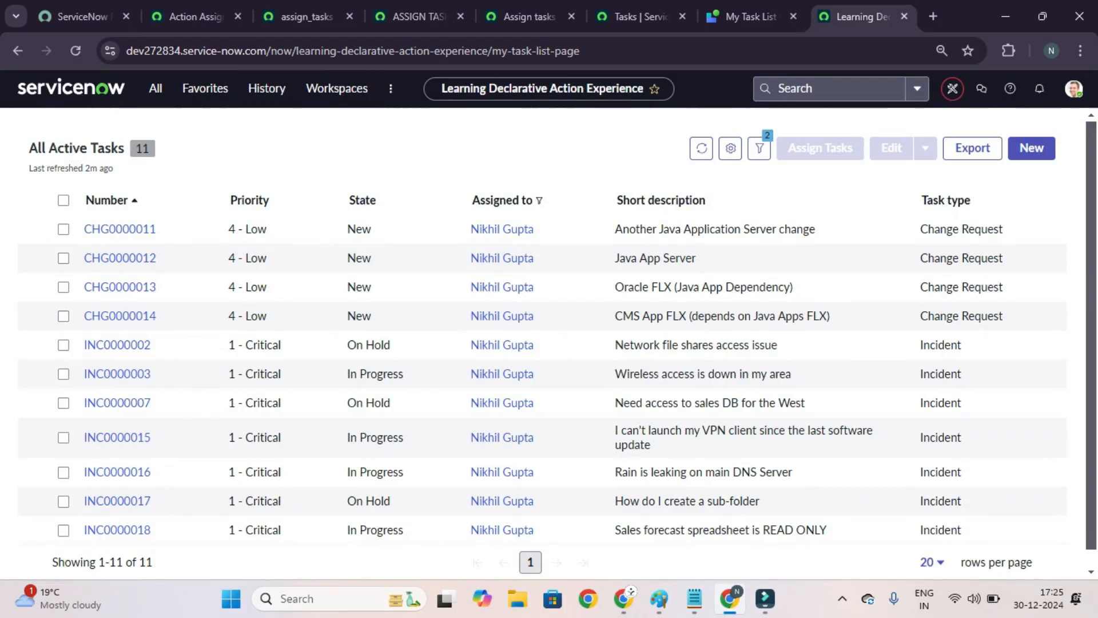
Open the browser console on the task list page and review the ASSIGN TASKS client script in UI Builder
right_click(416, 134)
left_click(457, 521)
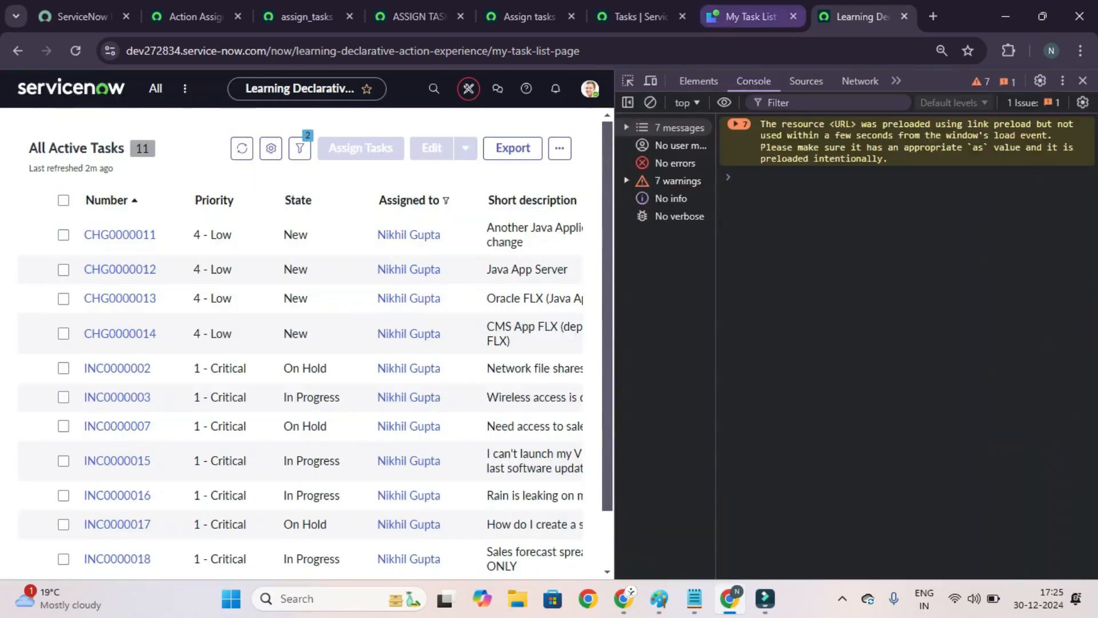
left_click(749, 16)
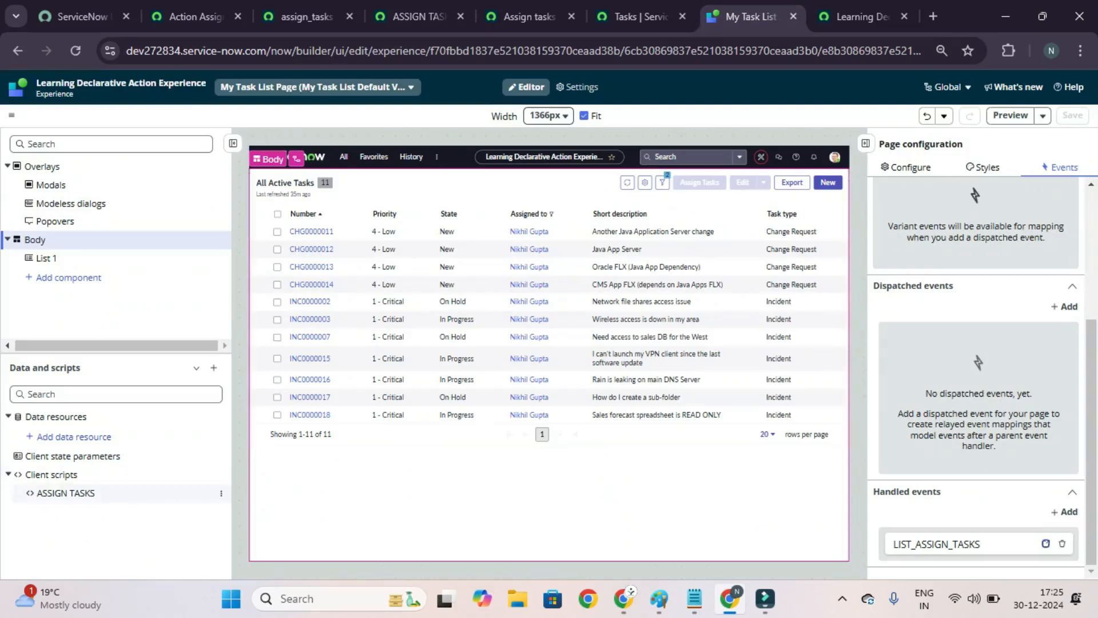
left_click(65, 493)
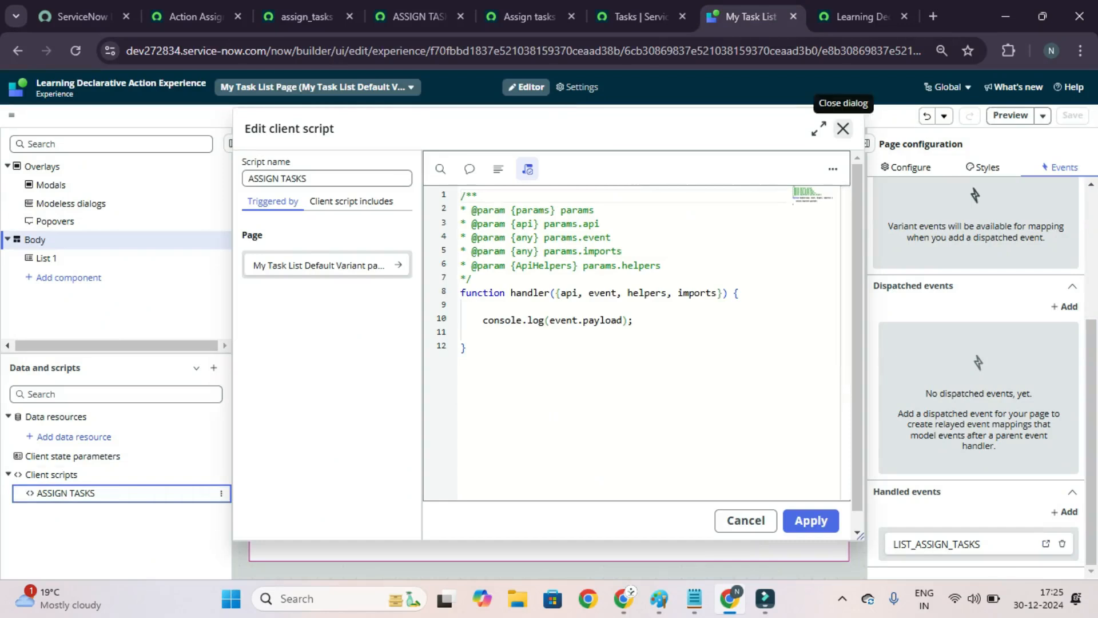
left_click(843, 128)
key("ctrl+6")
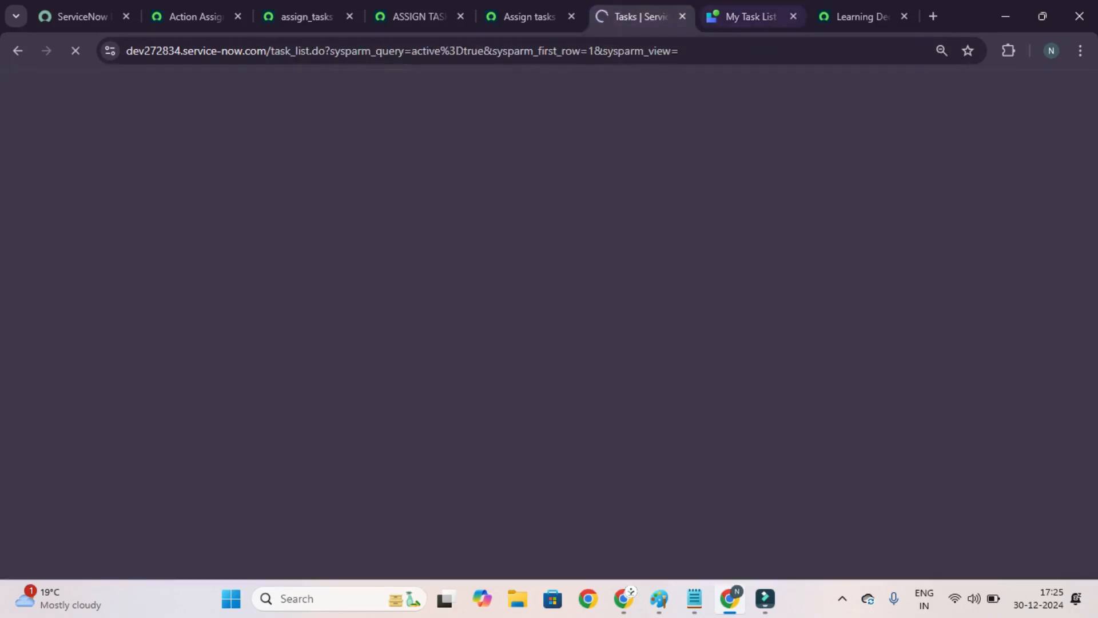
key("ctrl+7")
key("ctrl+8")
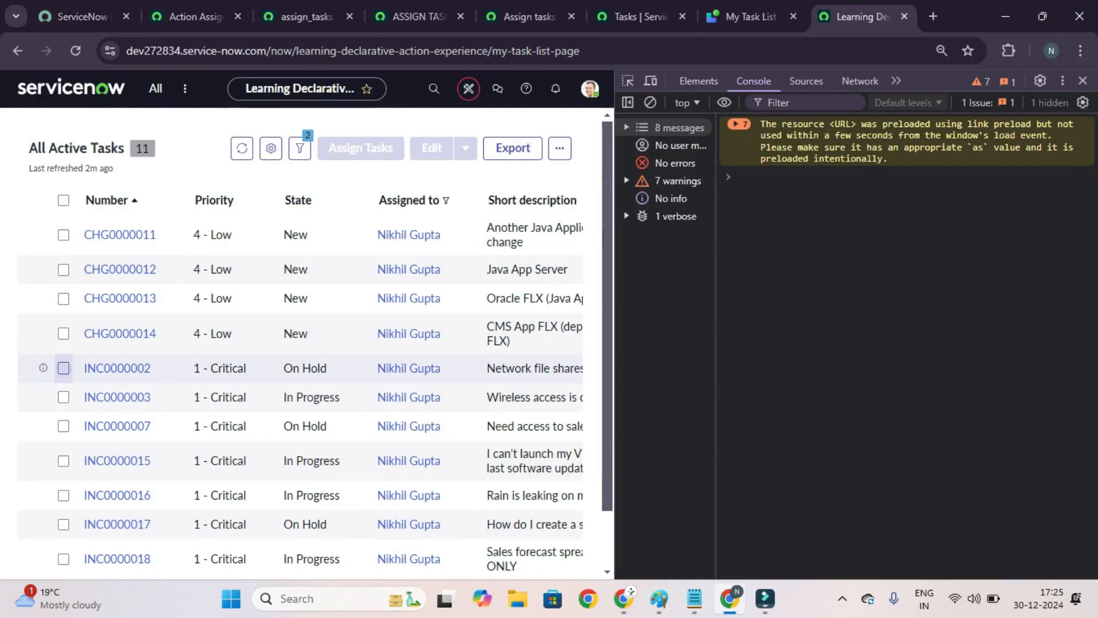
Run Assign Tasks on INC0000002, INC0000003, INC0000007 and INC0000015 and expand the payload logged in the console
left_click(63, 368)
left_click(63, 397)
left_click(63, 426)
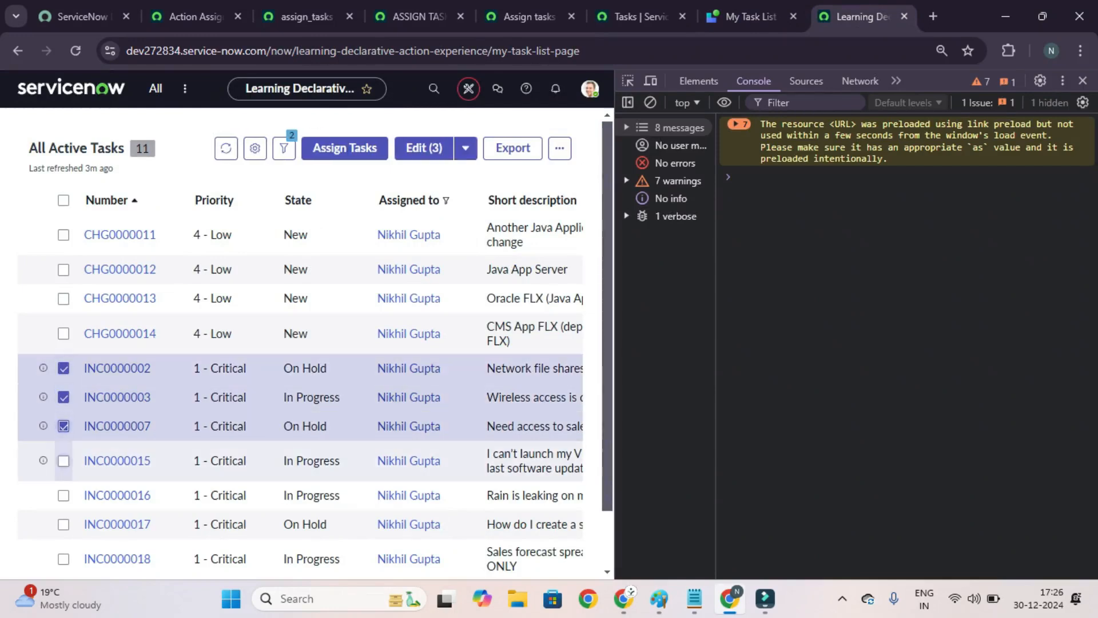
left_click(64, 460)
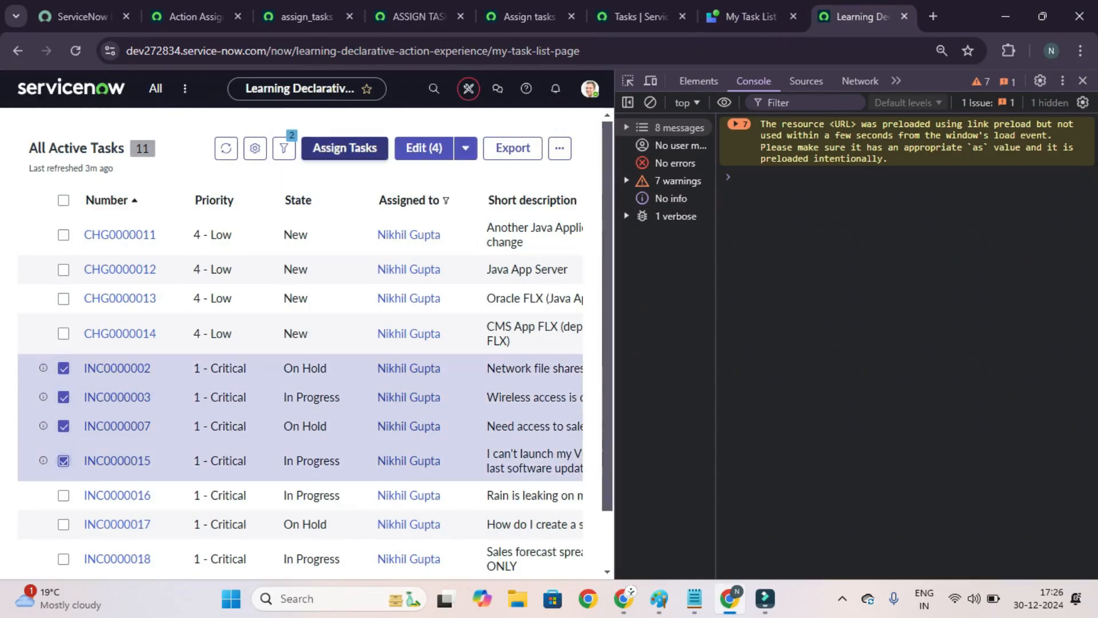
left_click(345, 148)
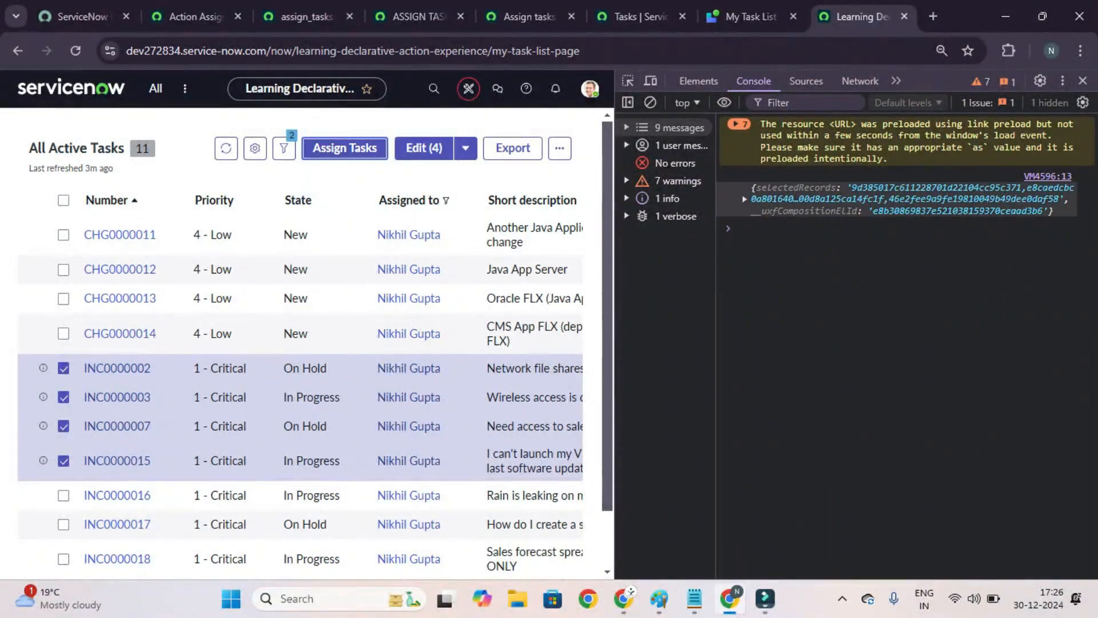
left_click(743, 199)
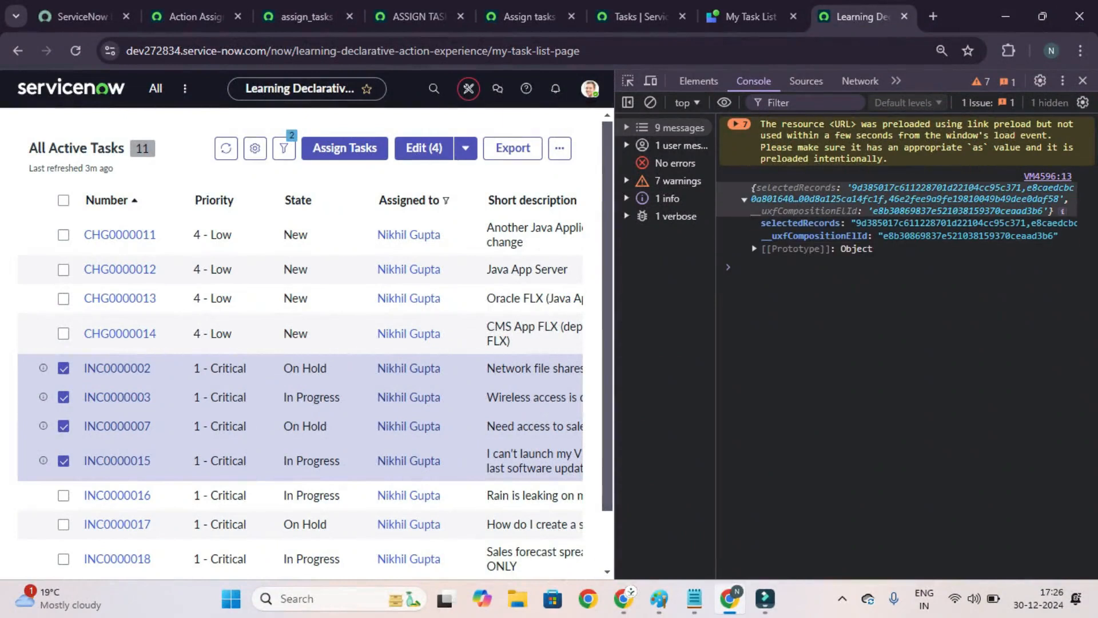